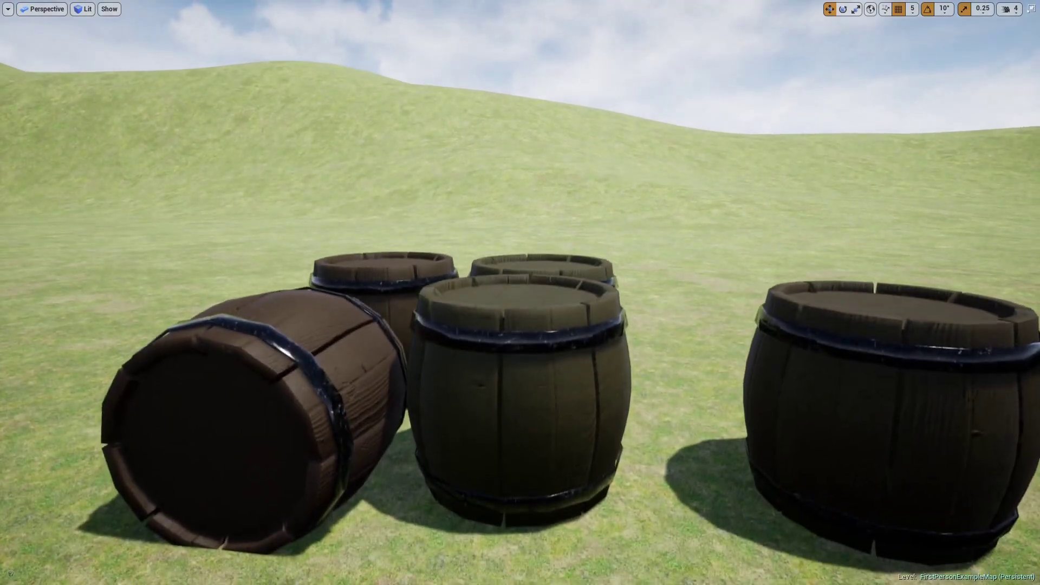
pyautogui.press('s')
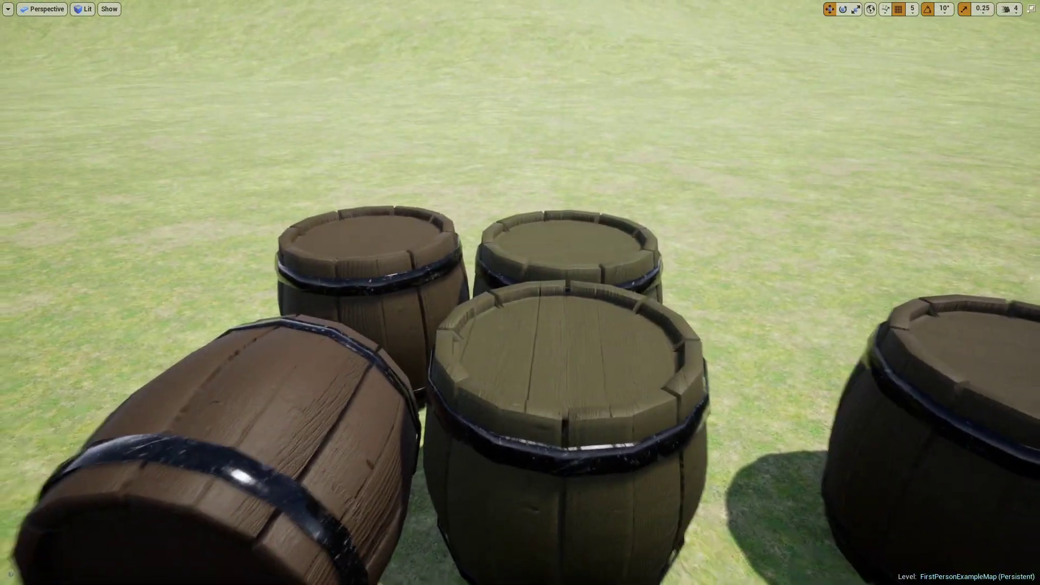
pyautogui.press('w')
pyautogui.press('d')
pyautogui.moveTo(521, 293); pyautogui.dragTo(541, 301, button='right')
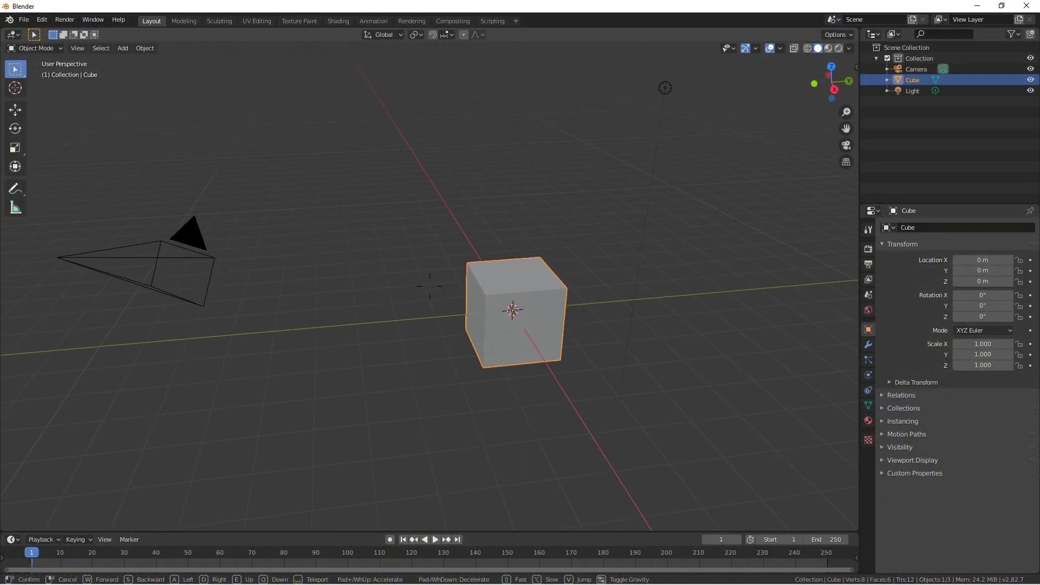
# Step: Switch to Blender and delete the default cube from the scene
pyautogui.press('w')
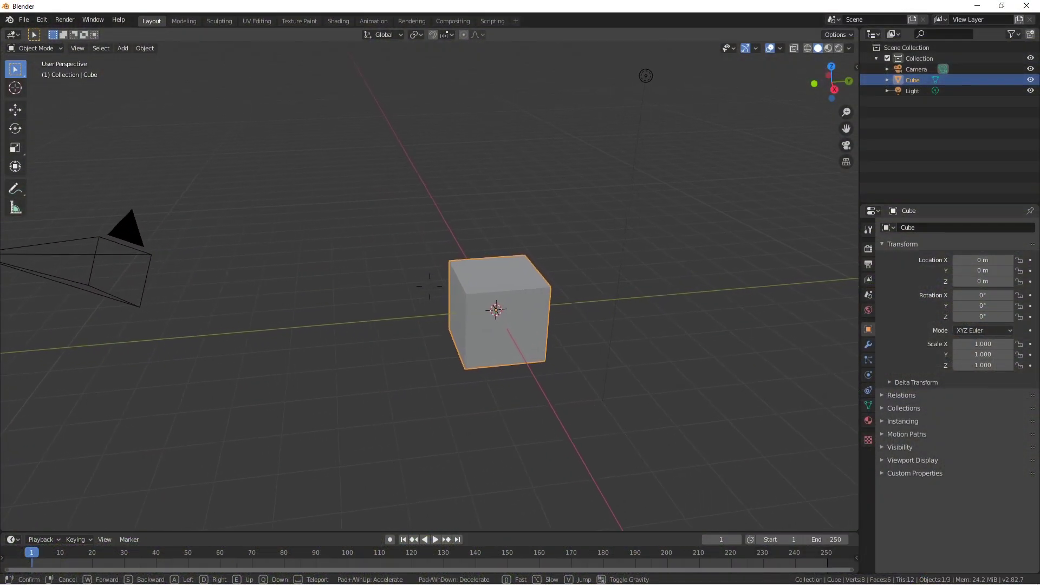
pyautogui.press('d')
pyautogui.click(431, 286)
pyautogui.press('c')
pyautogui.press('Escape')
pyautogui.press('x')
pyautogui.click(464, 327)
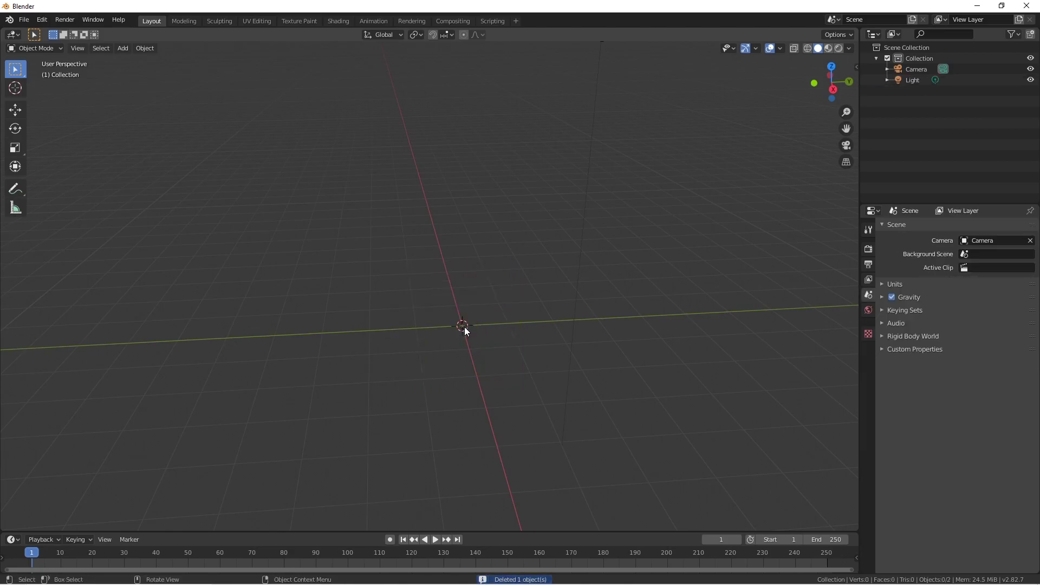
# Step: Add a cylinder mesh at the world origin and set its vertex count to 16
pyautogui.hotkey('shift', 'a')
pyautogui.moveTo(463, 327)
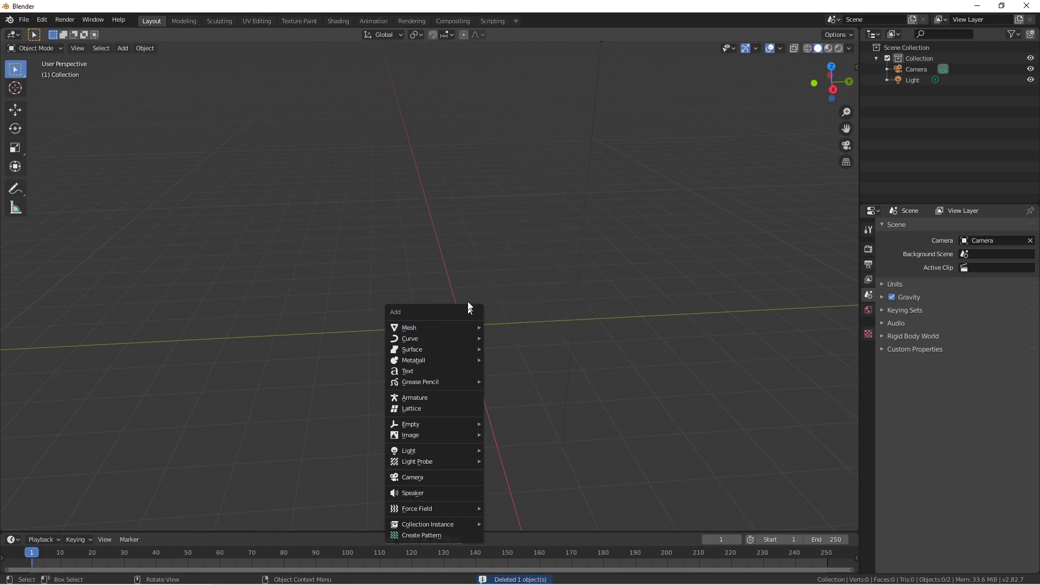
pyautogui.hotkey('shift', 'a')
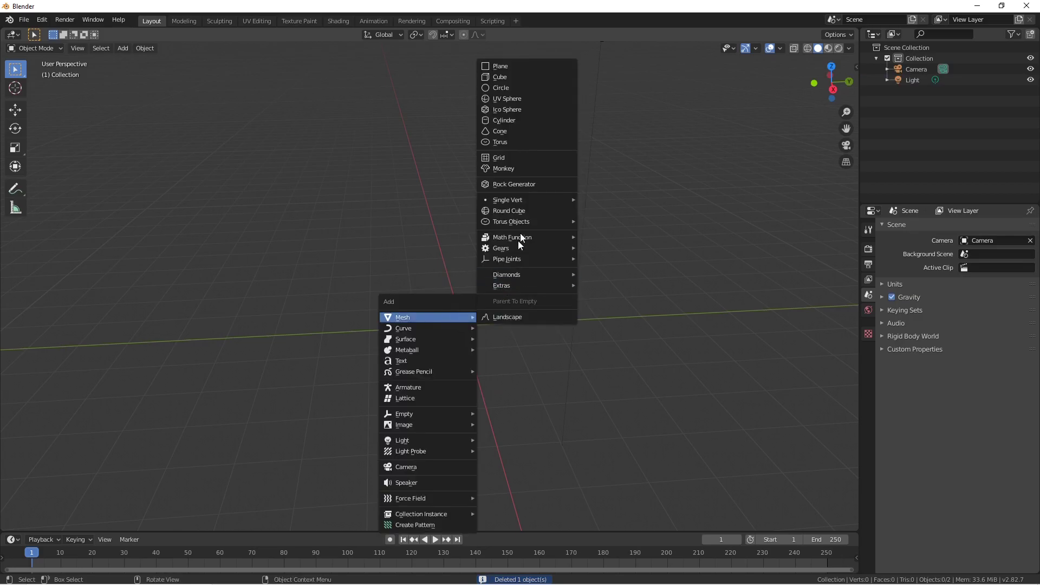
pyautogui.click(546, 121)
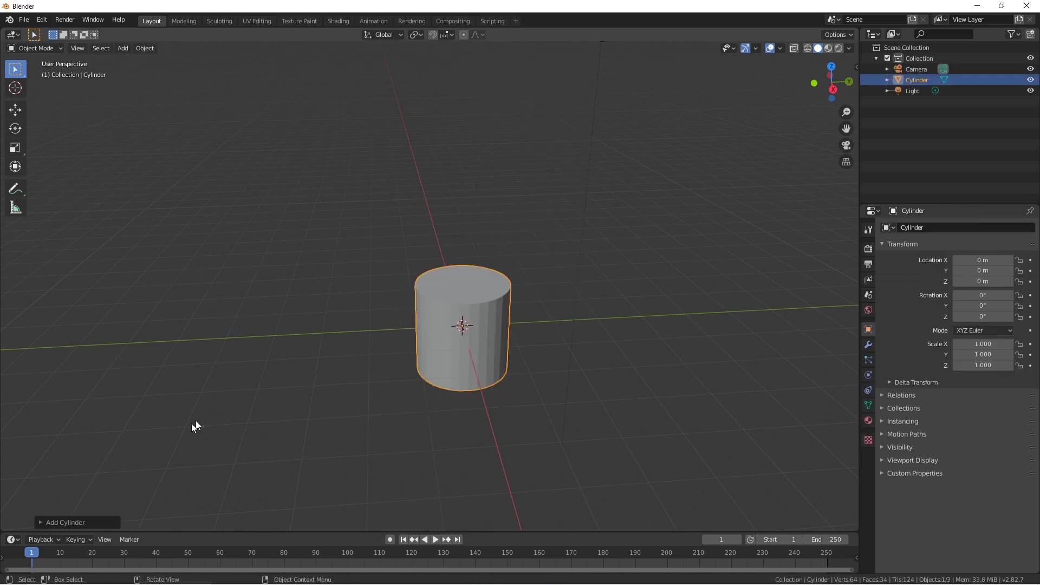
pyautogui.click(89, 520)
pyautogui.click(157, 392)
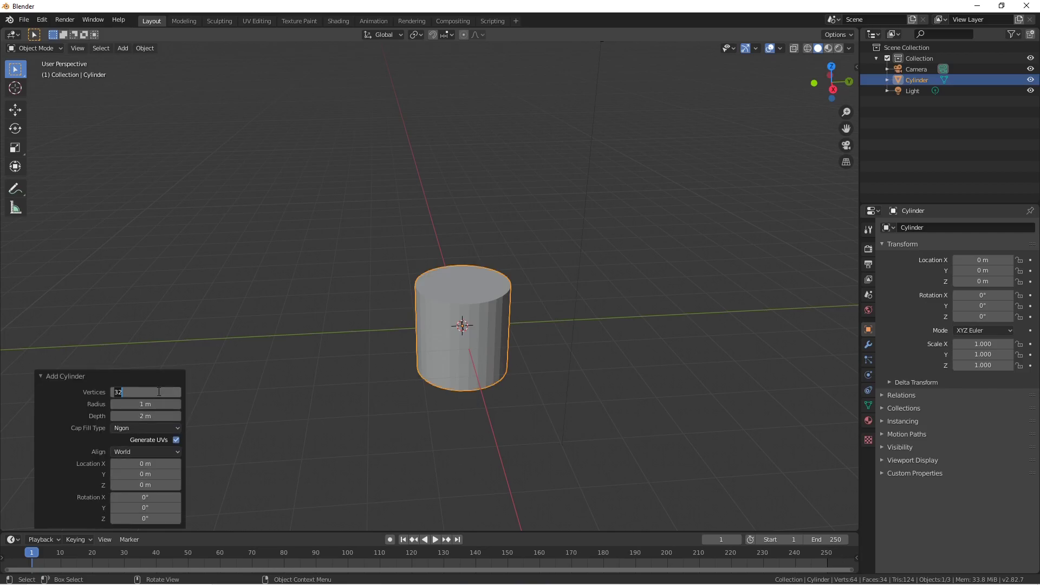
pyautogui.write('1')
pyautogui.press('Return')
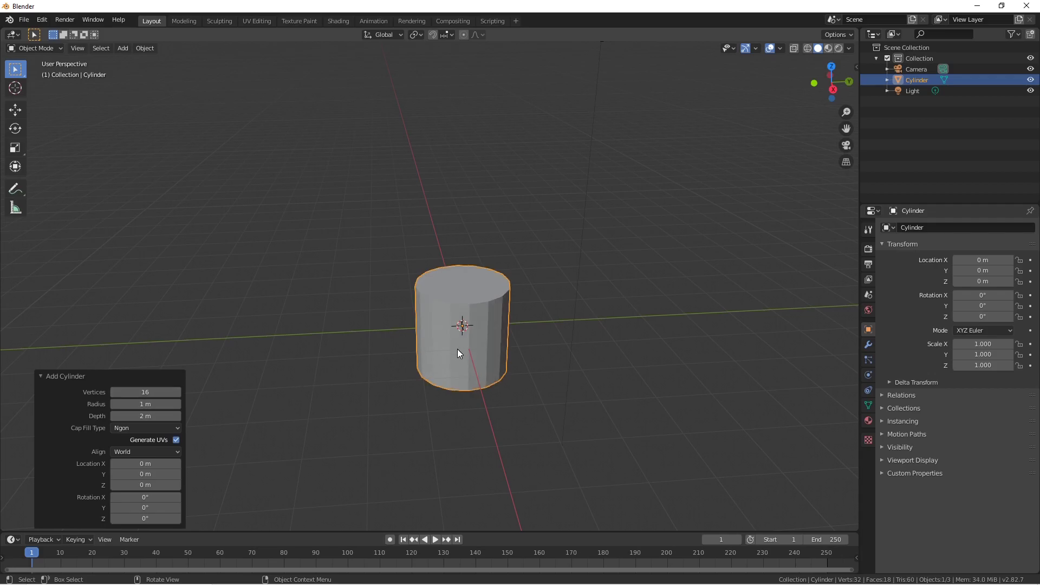
# Step: Put the new cylinder into Edit Mode
pyautogui.scroll(3, 458, 349)
pyautogui.press('Tab')
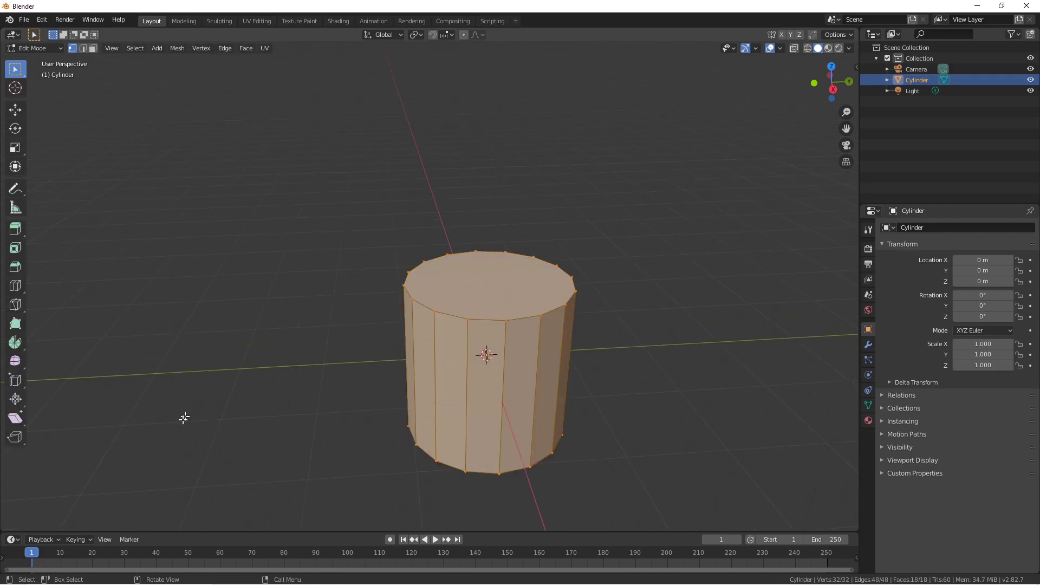
pyautogui.press('Tab')
pyautogui.hotkey('shift', '`')
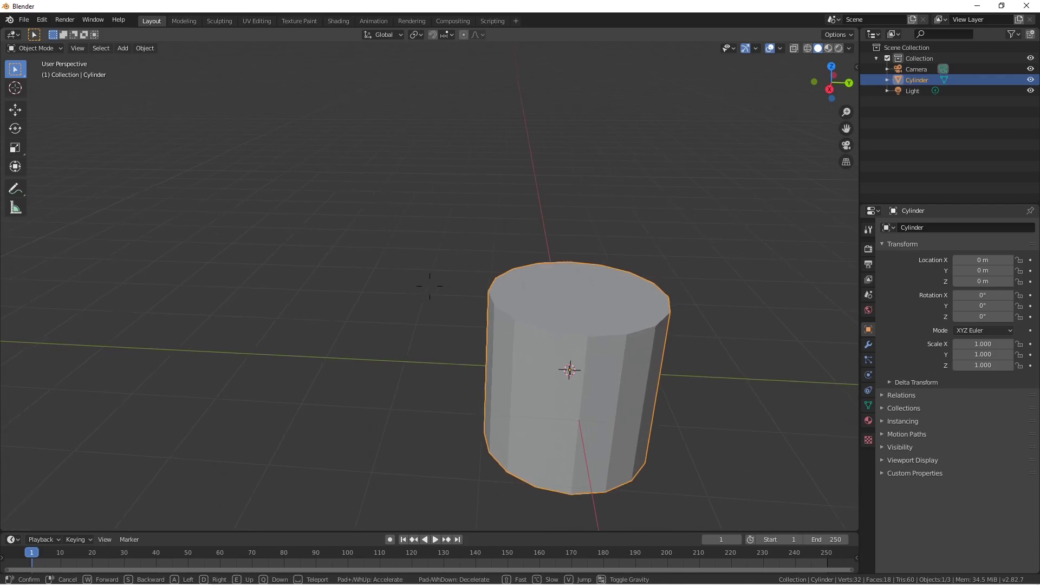
pyautogui.click(430, 286)
pyautogui.press('Tab')
# Step: In edge select mode, cut nine evenly spaced horizontal edge loops around the cylinder without sliding them
pyautogui.hotkey('shift', '`')
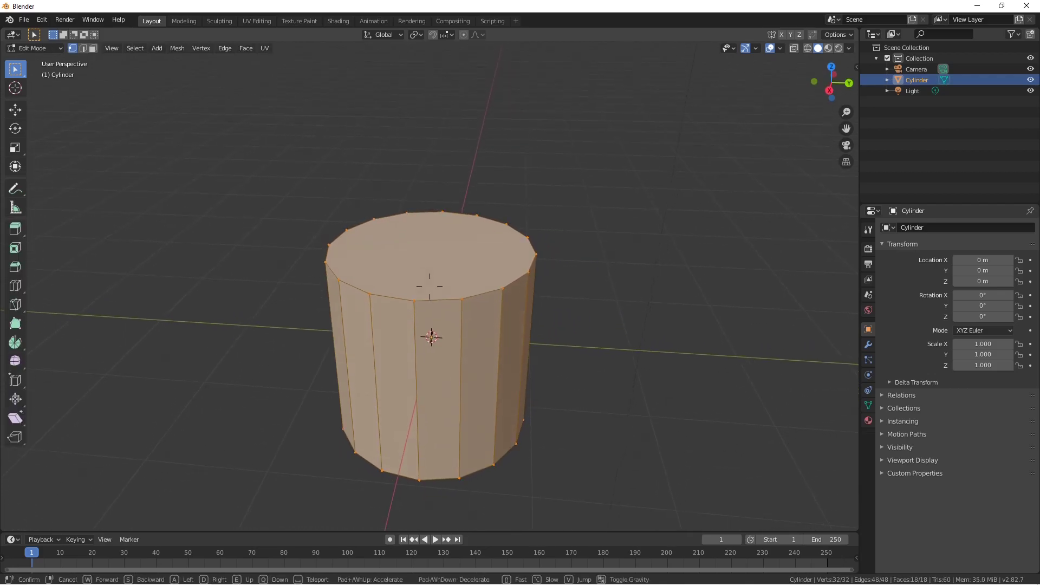
pyautogui.press('w')
pyautogui.press('s')
pyautogui.press('q')
pyautogui.press('e')
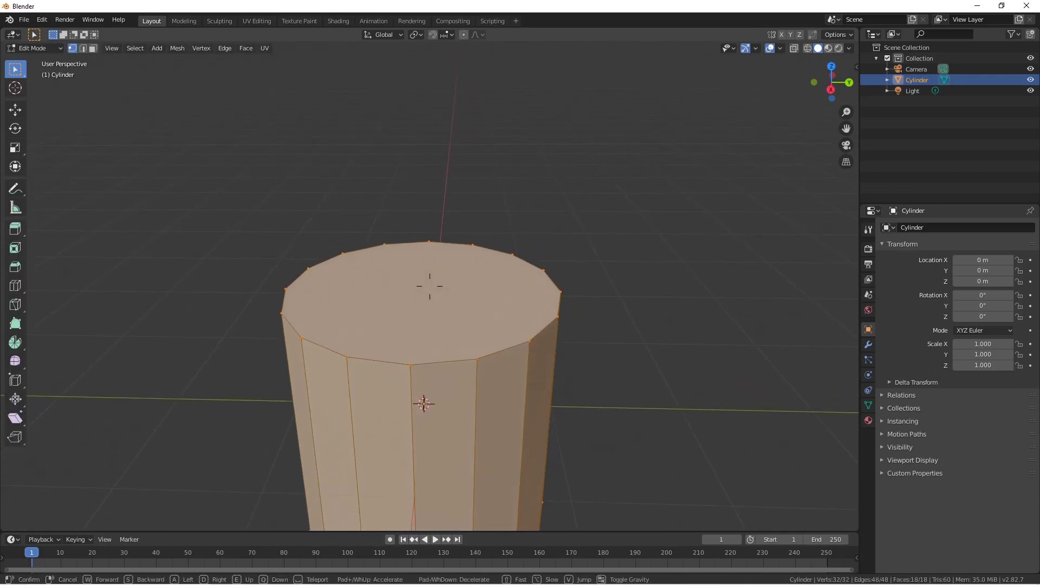
pyautogui.press('s')
pyautogui.press('q')
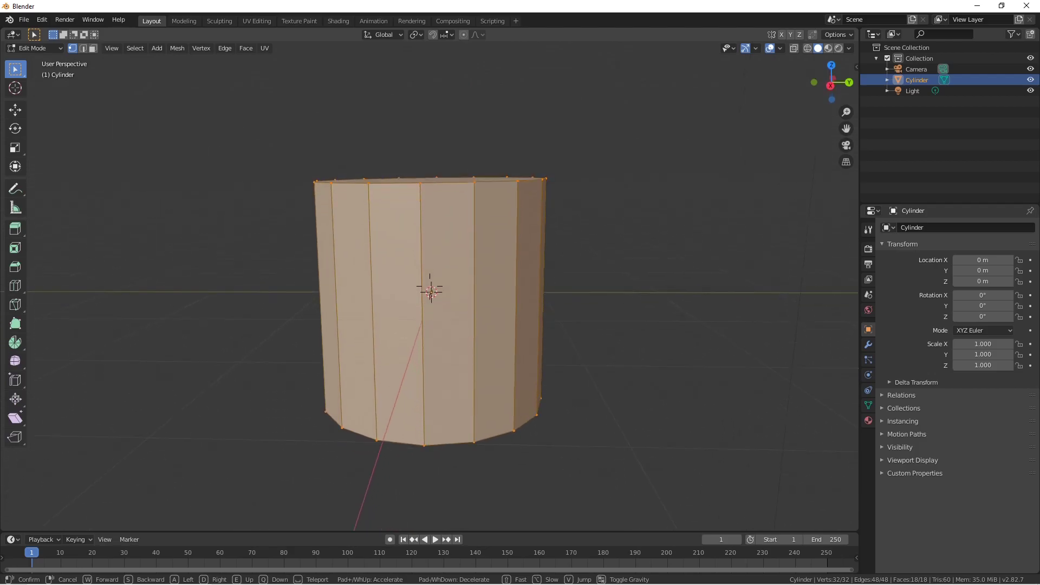
pyautogui.click(433, 308)
pyautogui.press('2')
pyautogui.press('3')
pyautogui.press('1')
pyautogui.press('2')
pyautogui.hotkey('ctrl', 'r')
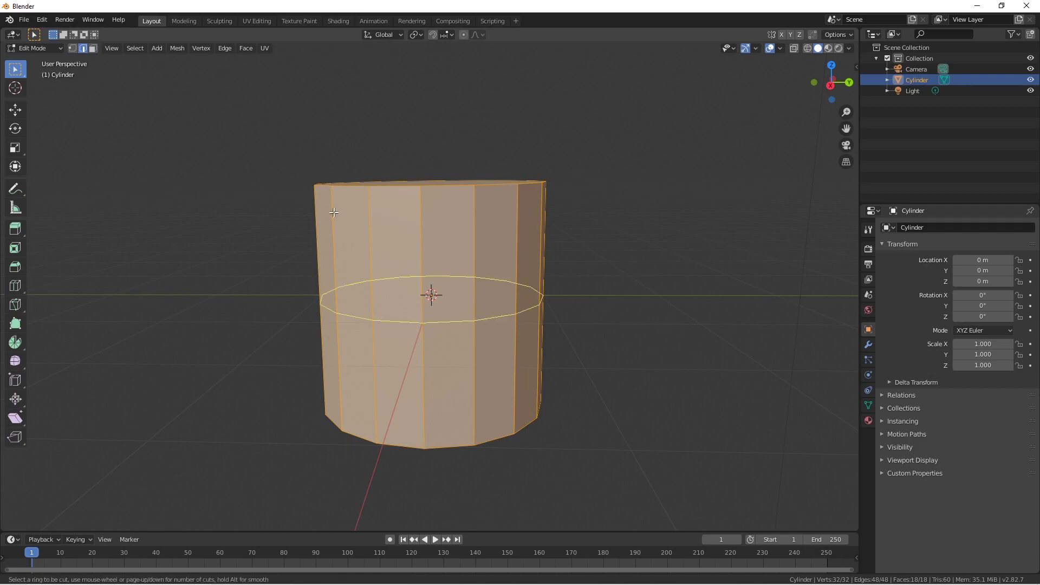
pyautogui.scroll(8, 479, 329)
pyautogui.click(478, 329)
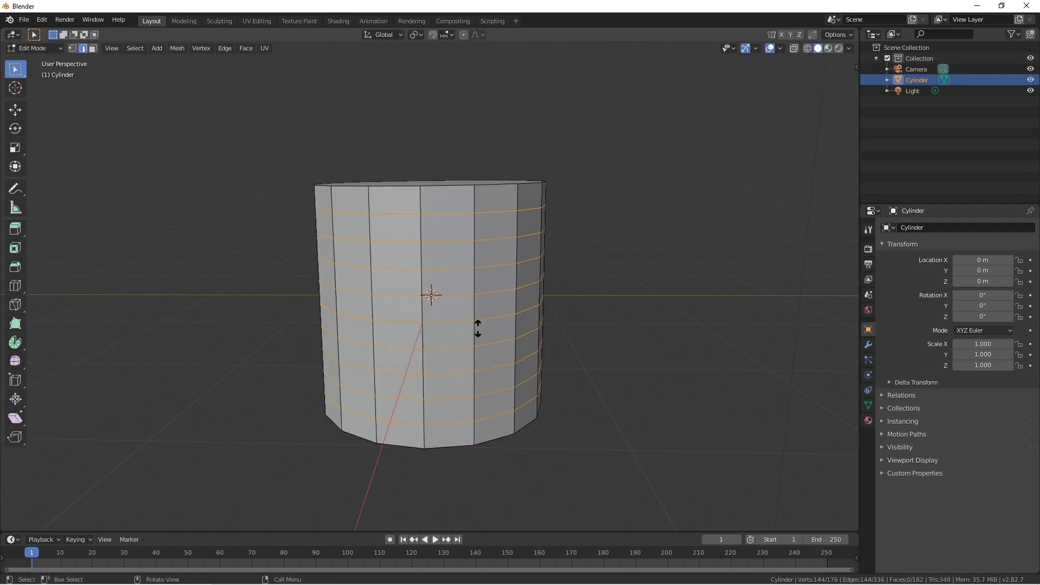
pyautogui.rightClick(478, 329)
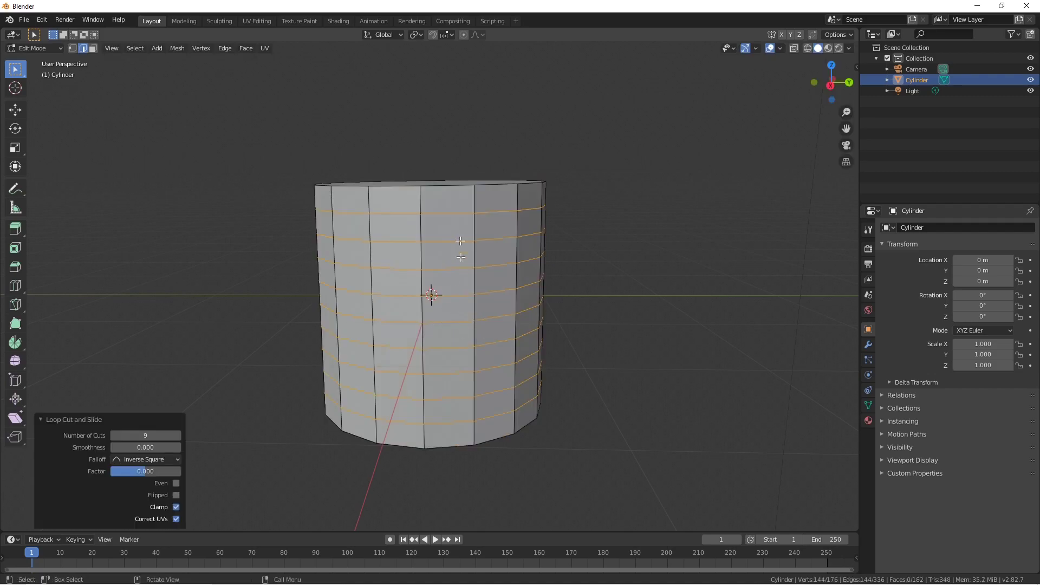
# Step: Turn on proportional editing and scale the middle edge loop by about 1.165 with a proportional size of 1.10 to bulge the barrel
pyautogui.click(464, 35)
pyautogui.keyDown('alt'); pyautogui.click(453, 319); pyautogui.keyUp('alt')
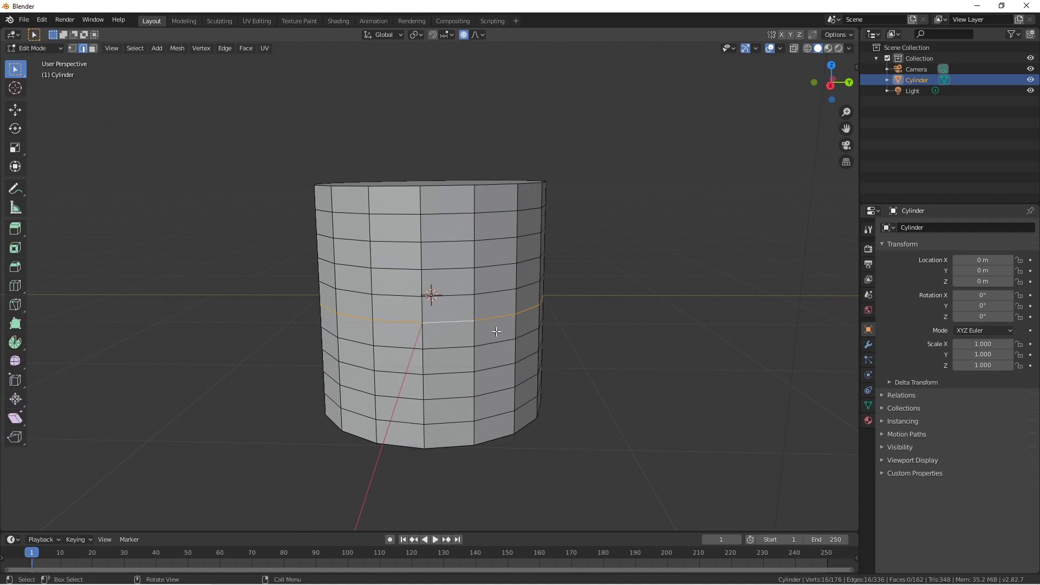
pyautogui.press('s')
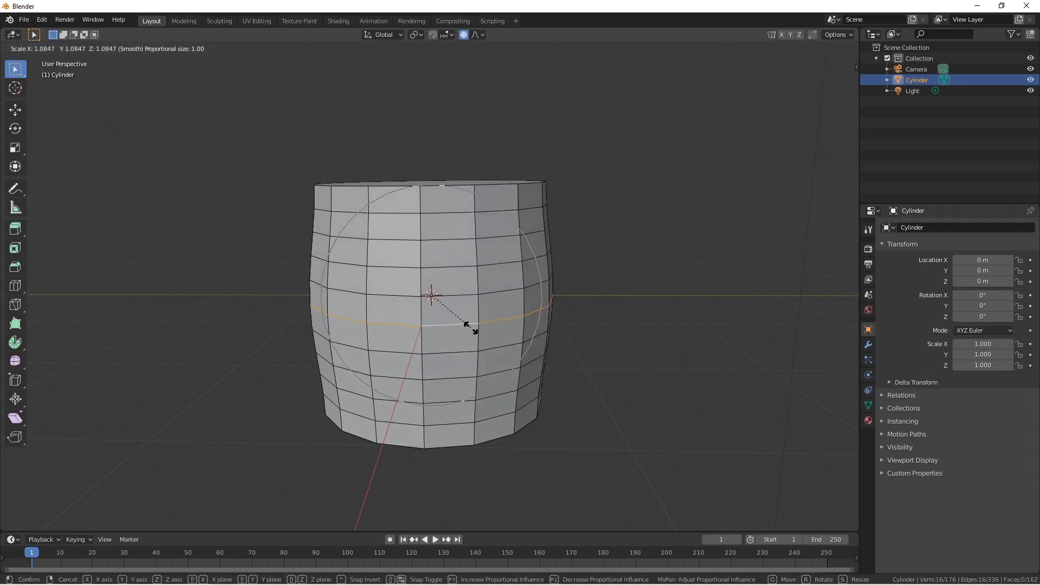
pyautogui.scroll(-6, 475, 328)
pyautogui.scroll(6, 476, 328)
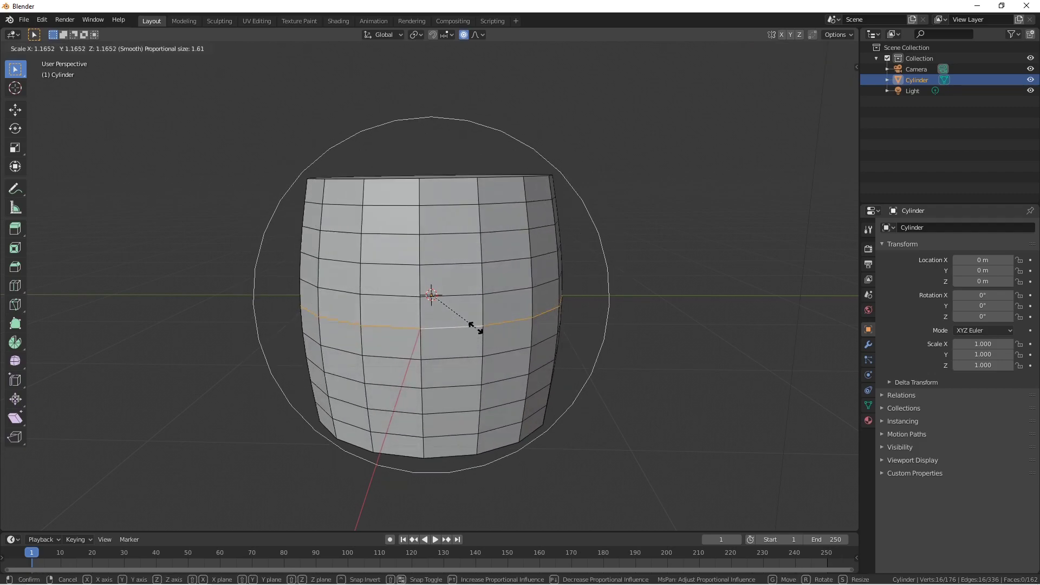
pyautogui.scroll(-1, 476, 328)
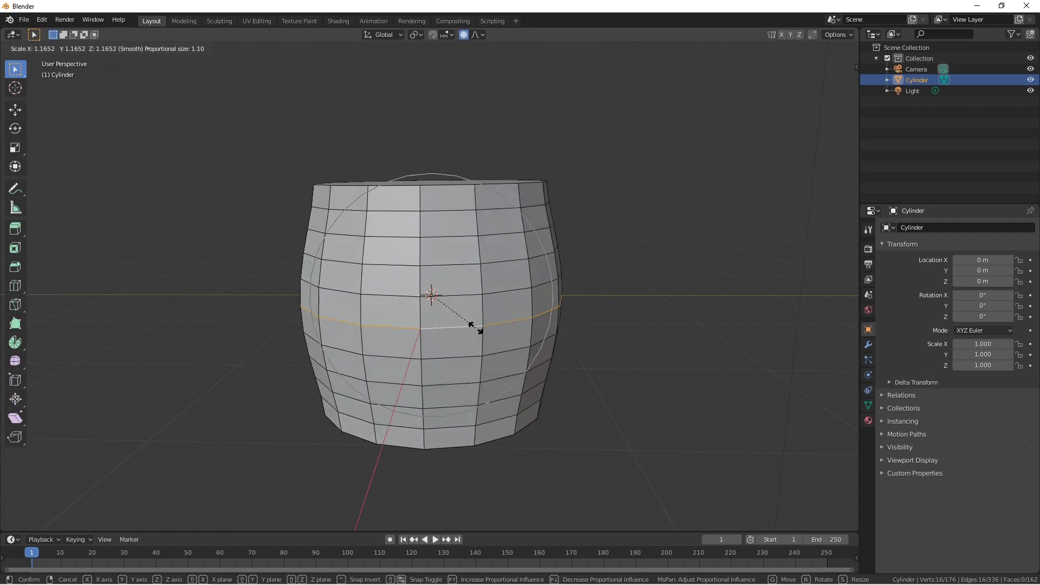
pyautogui.click(476, 328)
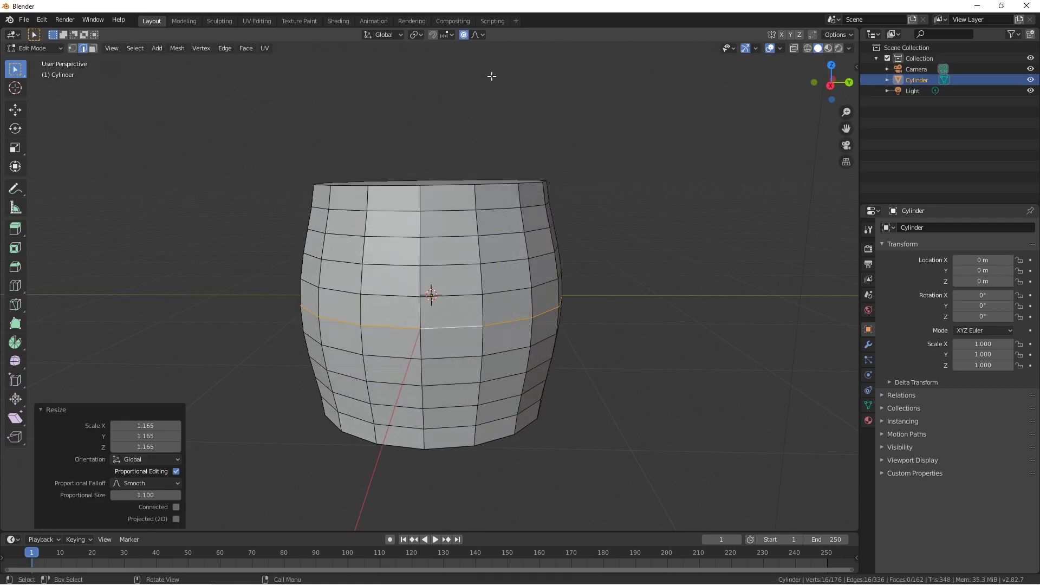
# Step: Turn off proportional editing and select the barrel's top face in face select mode
pyautogui.click(463, 34)
pyautogui.hotkey('shift', '`')
pyautogui.press('e')
pyautogui.press('q')
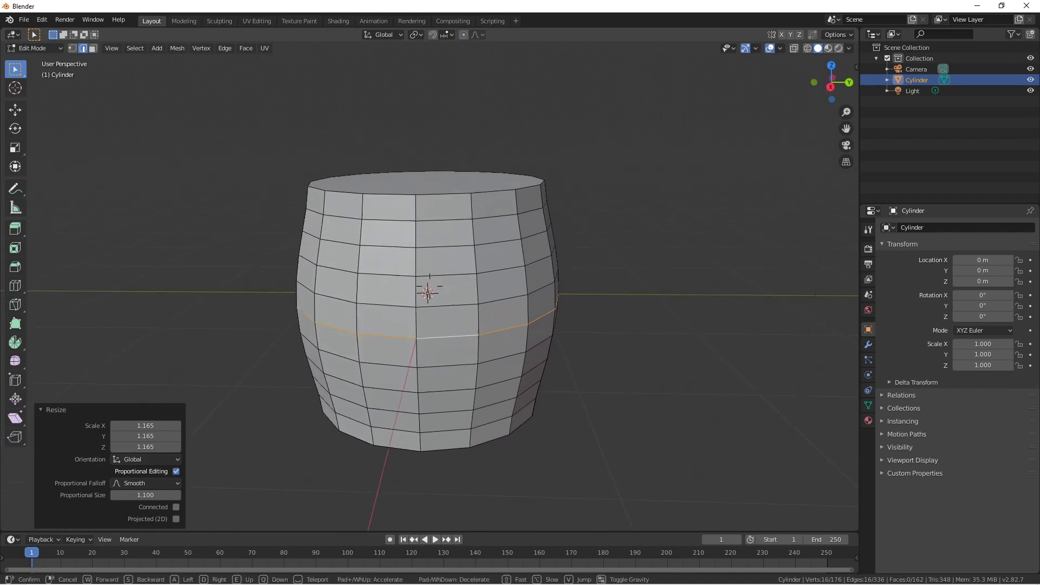
pyautogui.press('e')
pyautogui.press('d')
pyautogui.click(430, 286)
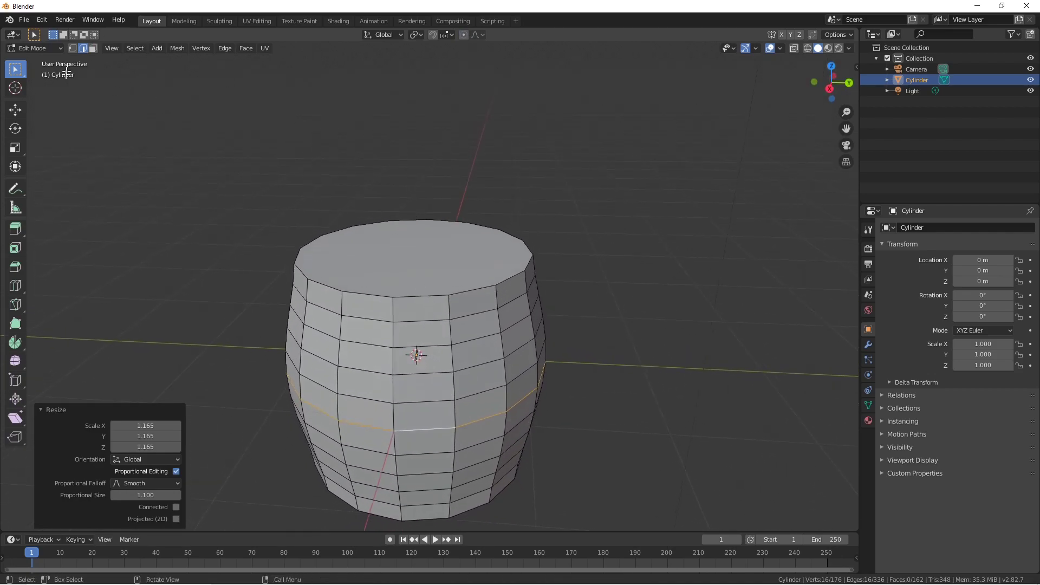
pyautogui.click(92, 48)
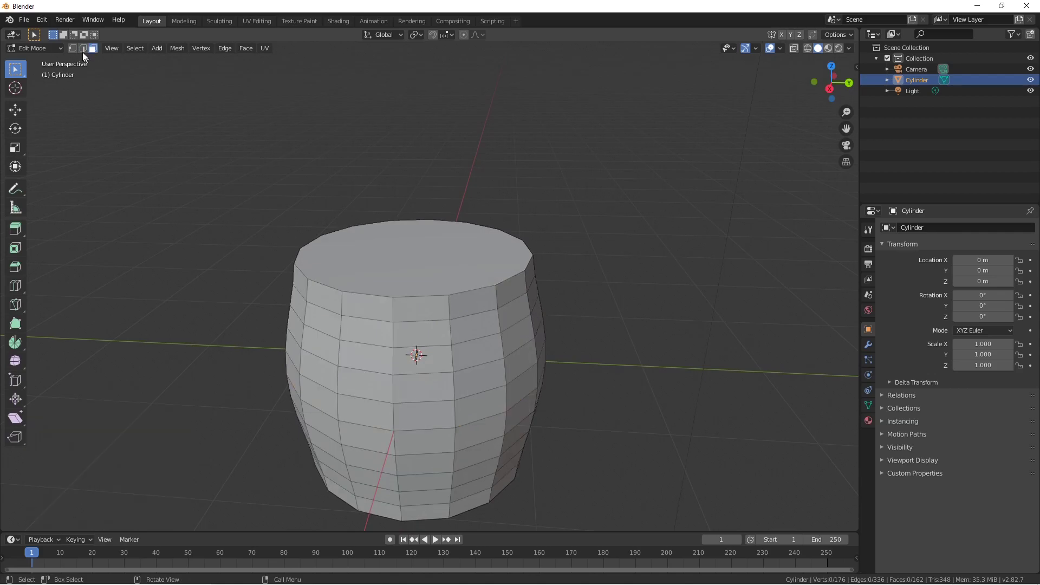
pyautogui.click(399, 247)
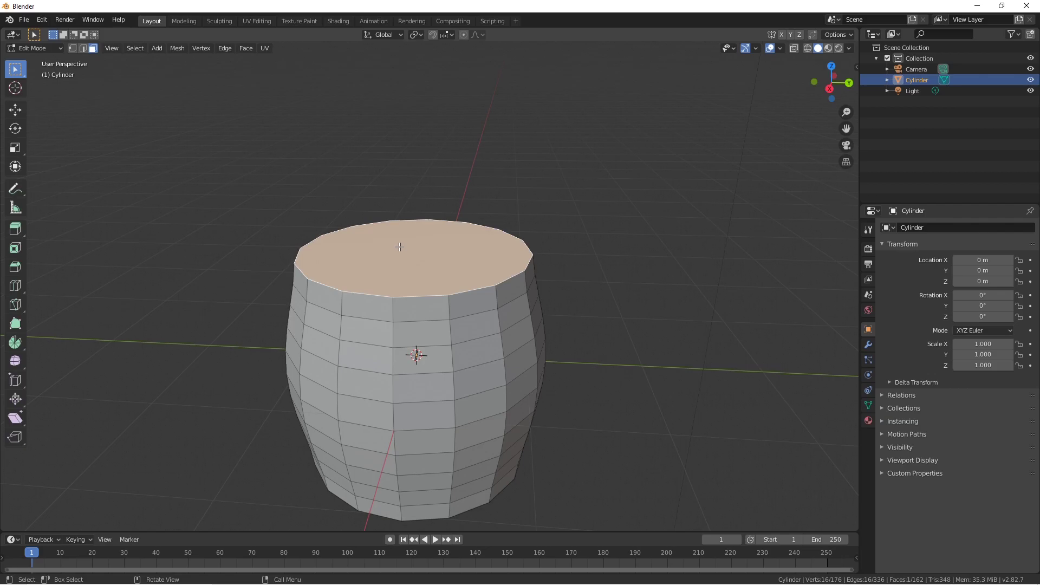
pyautogui.press('i')
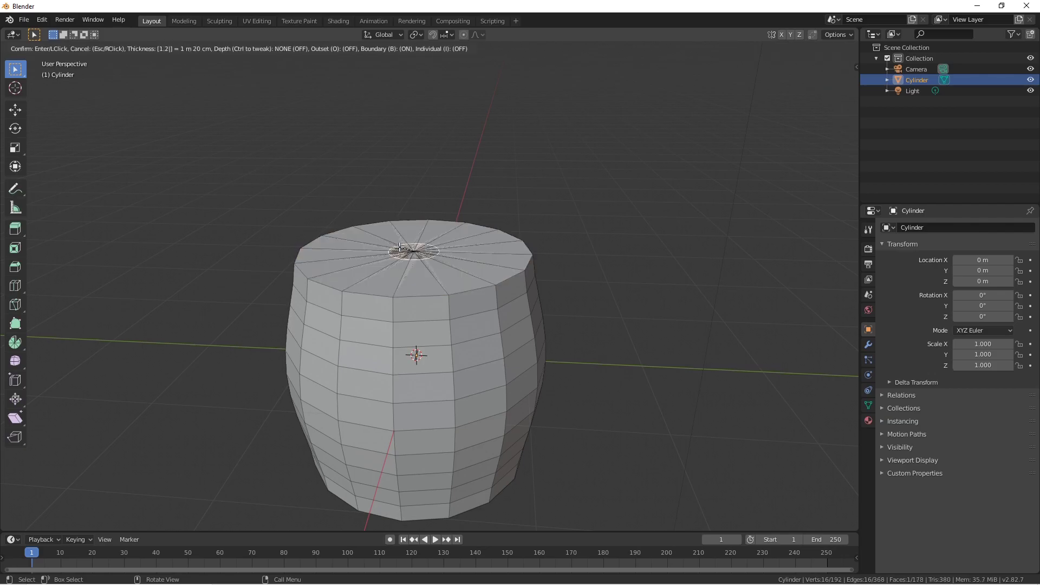
pyautogui.click(399, 248)
pyautogui.hotkey('ctrl', 'z')
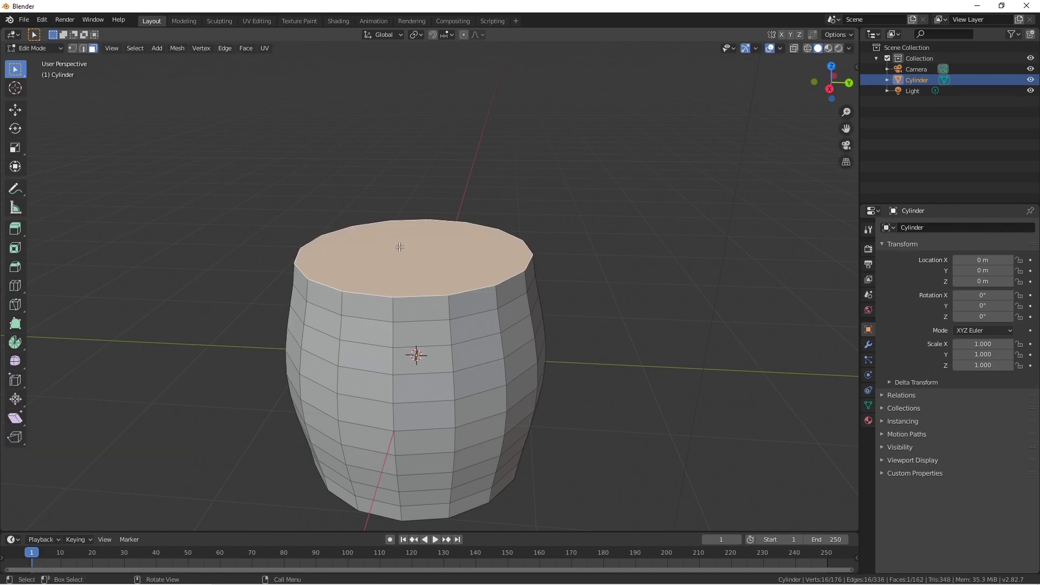
# Step: Inset the barrel's top face by 0.12 m and extrude the inner face by -0.1 m to form a recessed lid
pyautogui.press('i')
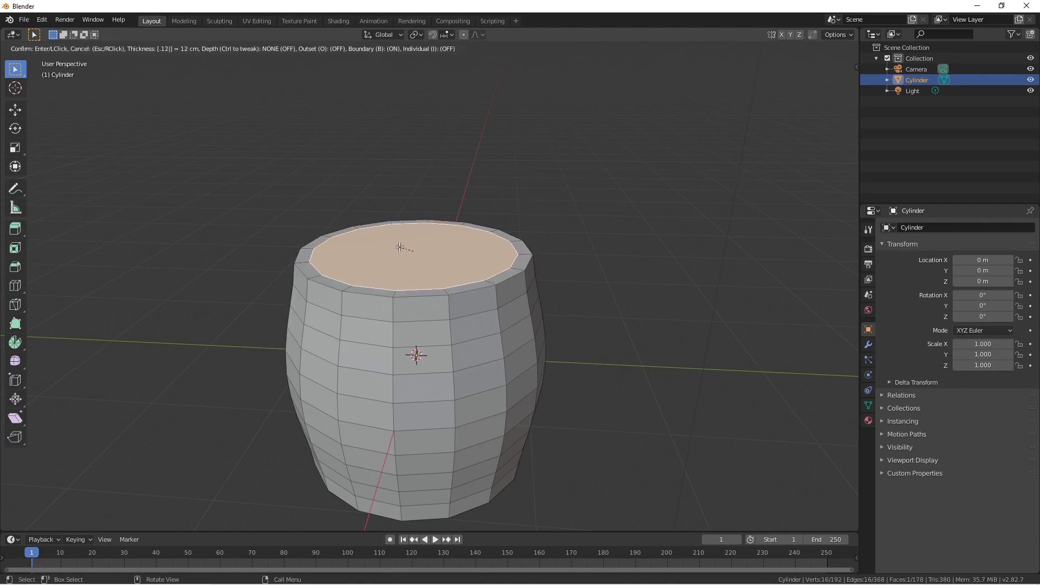
pyautogui.click(400, 247)
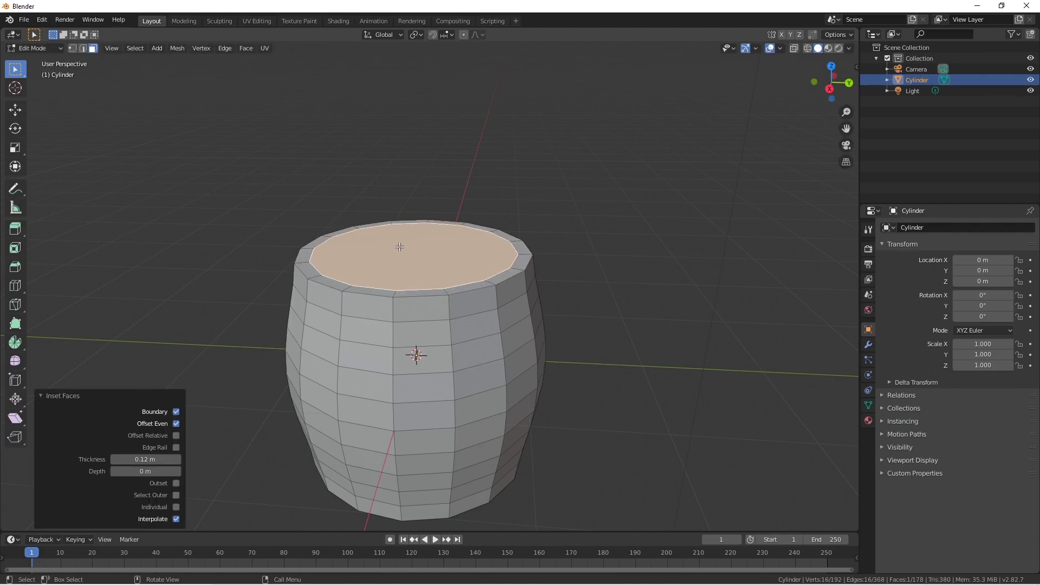
pyautogui.write('e')
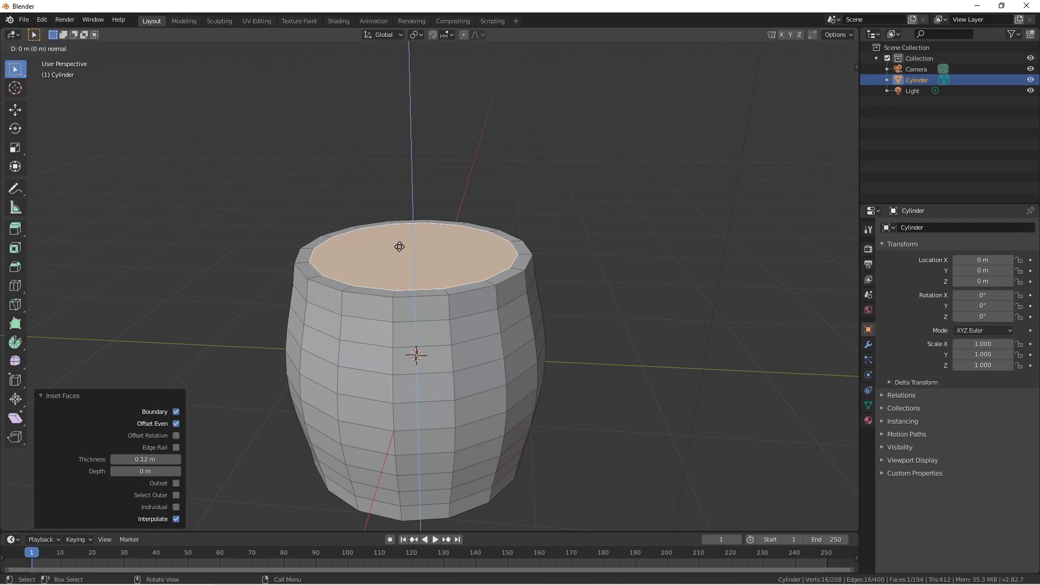
pyautogui.write('-0.1')
pyautogui.press('Return')
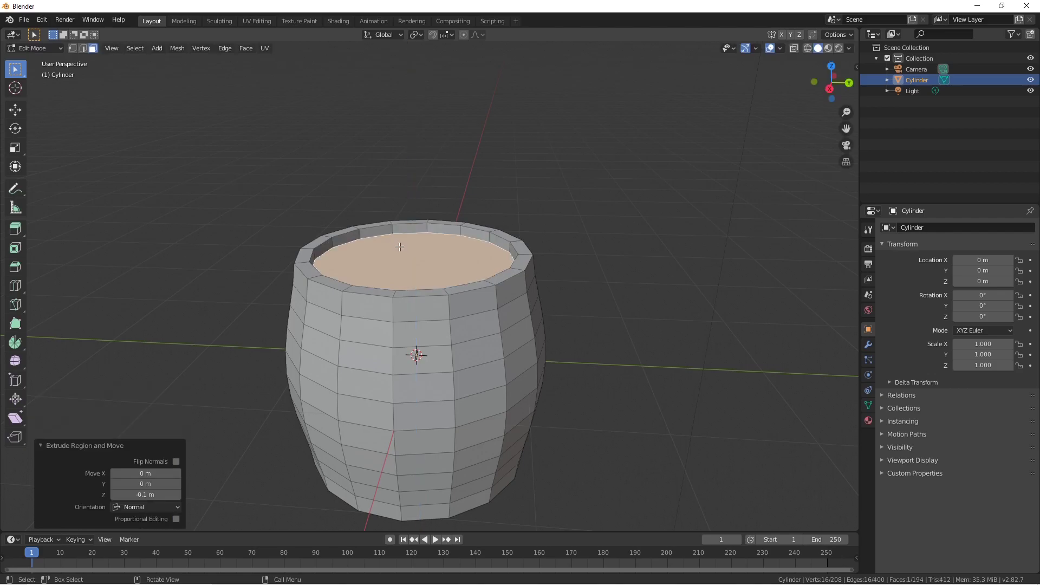
# Step: Inset the barrel's bottom face by 0.12 m and extrude the inner face by -0.1 m to recess the underside
pyautogui.hotkey('shift', '`')
pyautogui.press('q')
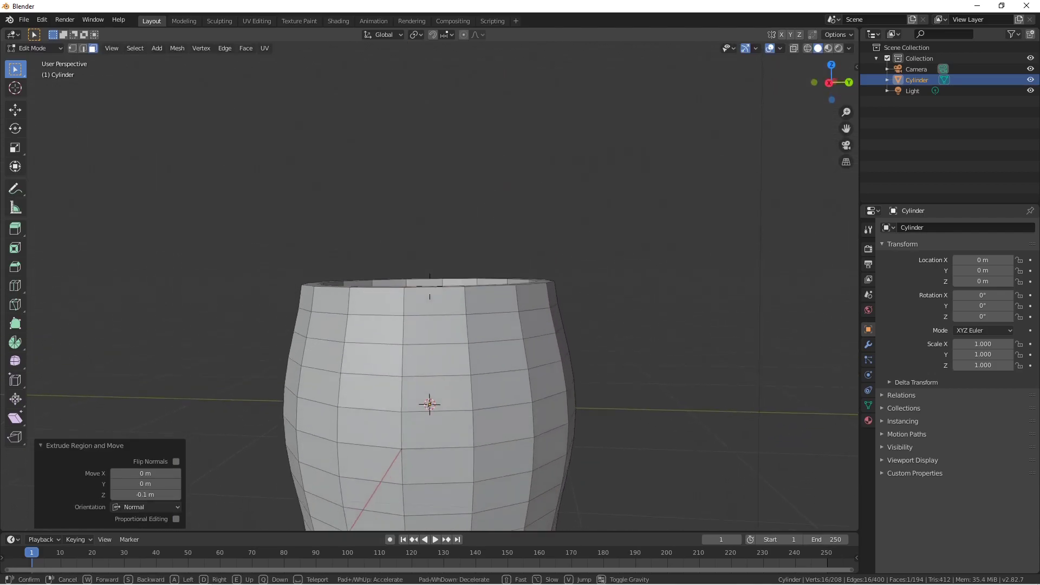
pyautogui.click(431, 288)
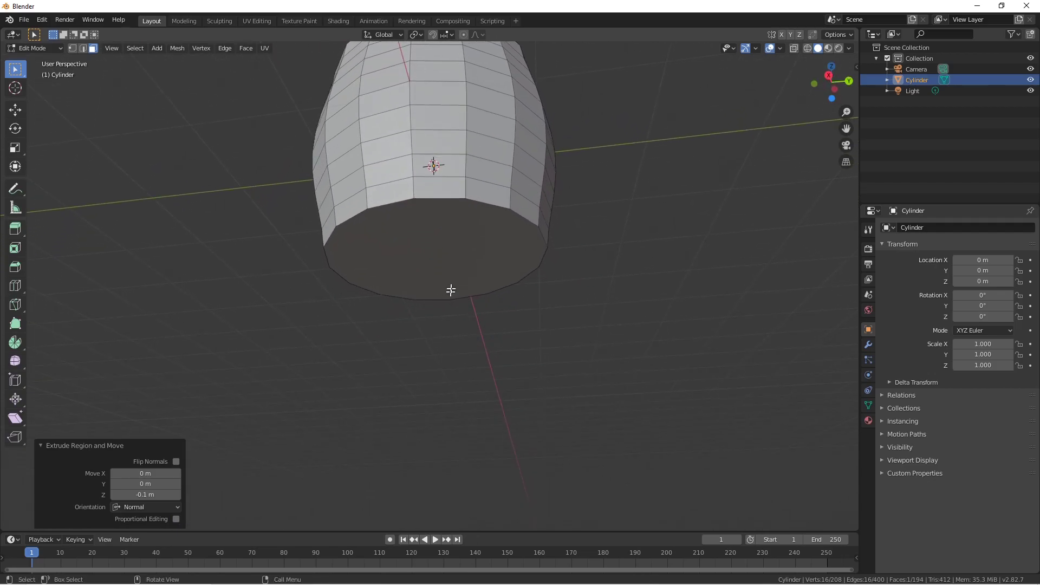
pyautogui.click(450, 267)
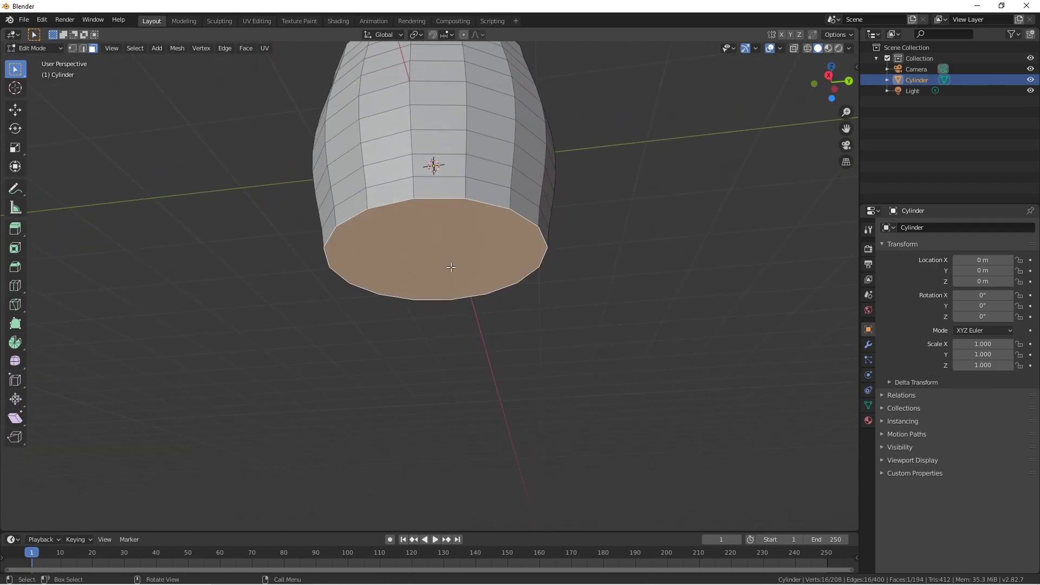
pyautogui.write('i0.12')
pyautogui.press('Return')
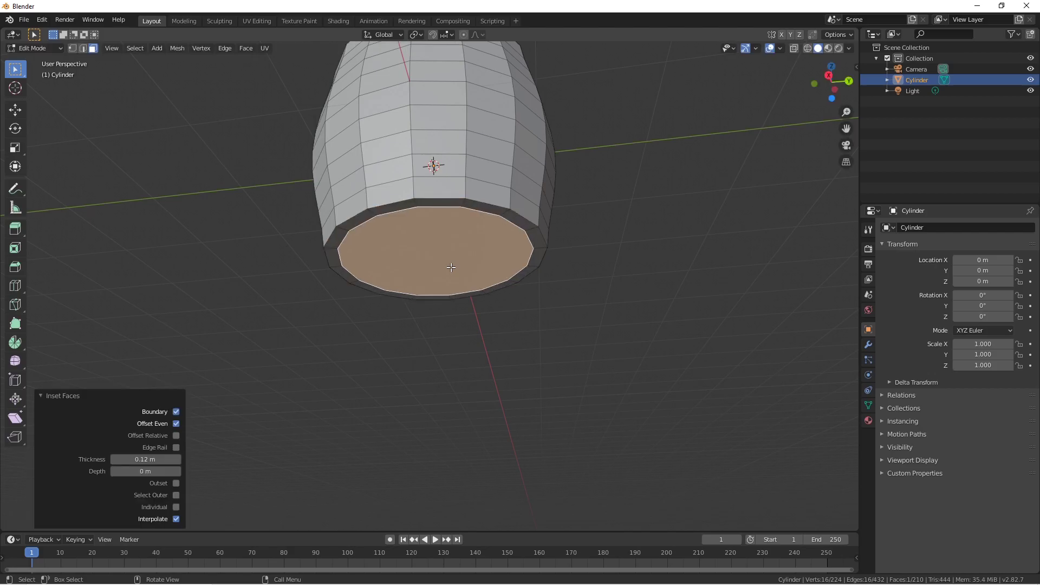
pyautogui.write('e-0.1')
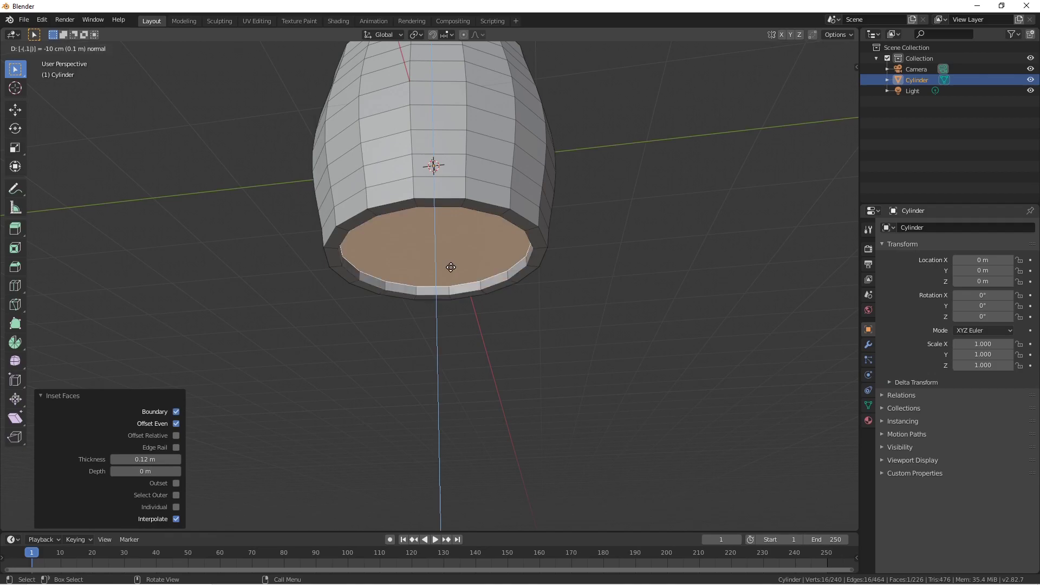
pyautogui.press('Return')
# Step: Select two face loops around the barrel: the second row from the upper rim and the second row from the base
pyautogui.hotkey('shift', '`')
pyautogui.press('e')
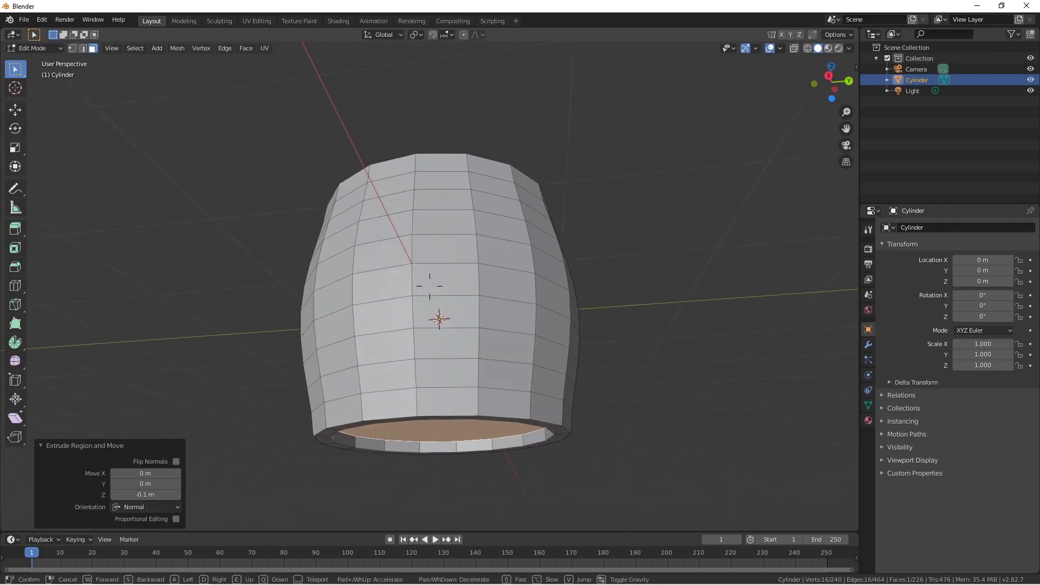
pyautogui.press('s')
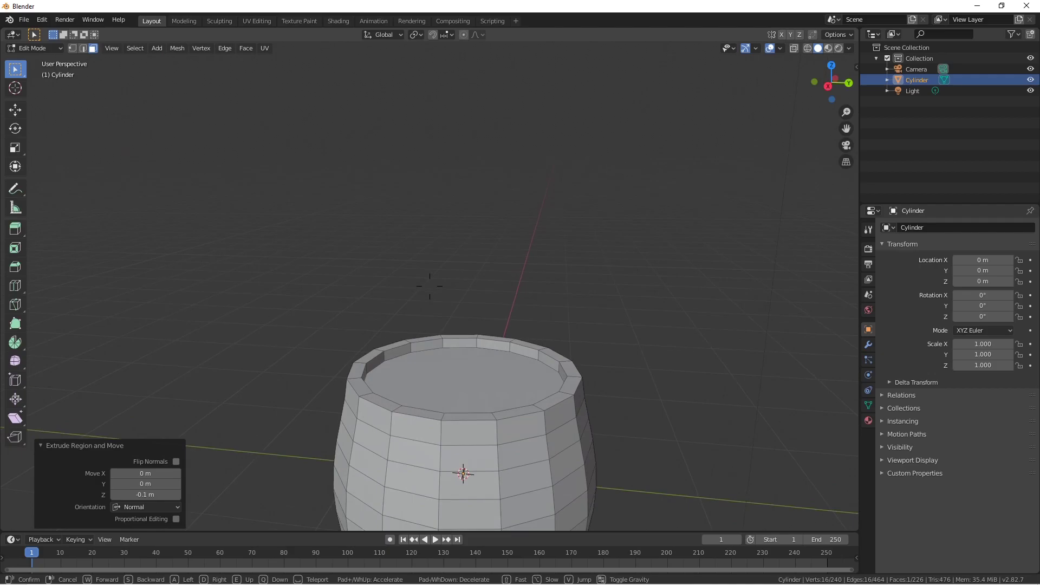
pyautogui.press('w')
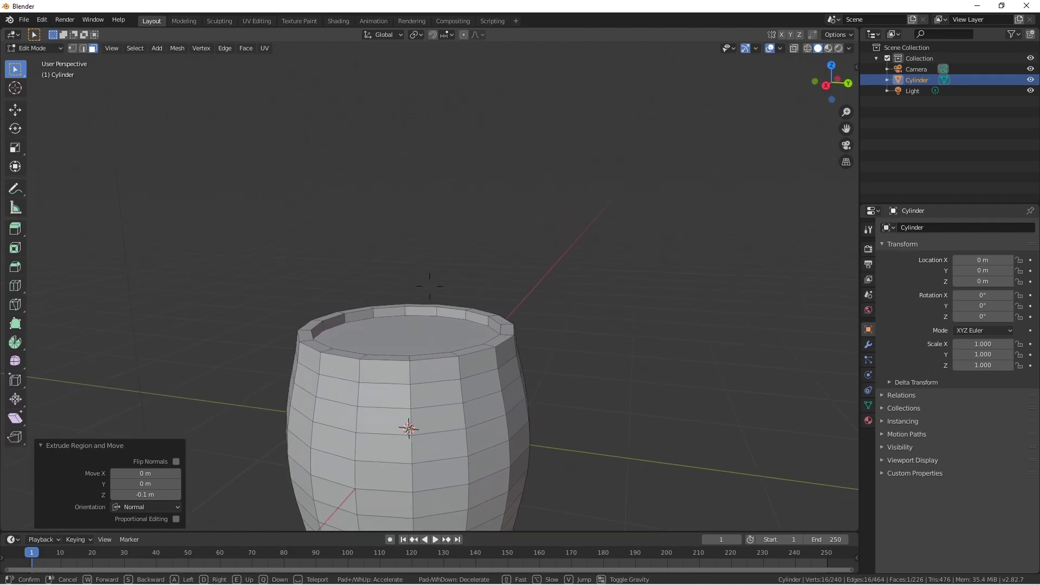
pyautogui.press('q')
pyautogui.click(430, 277)
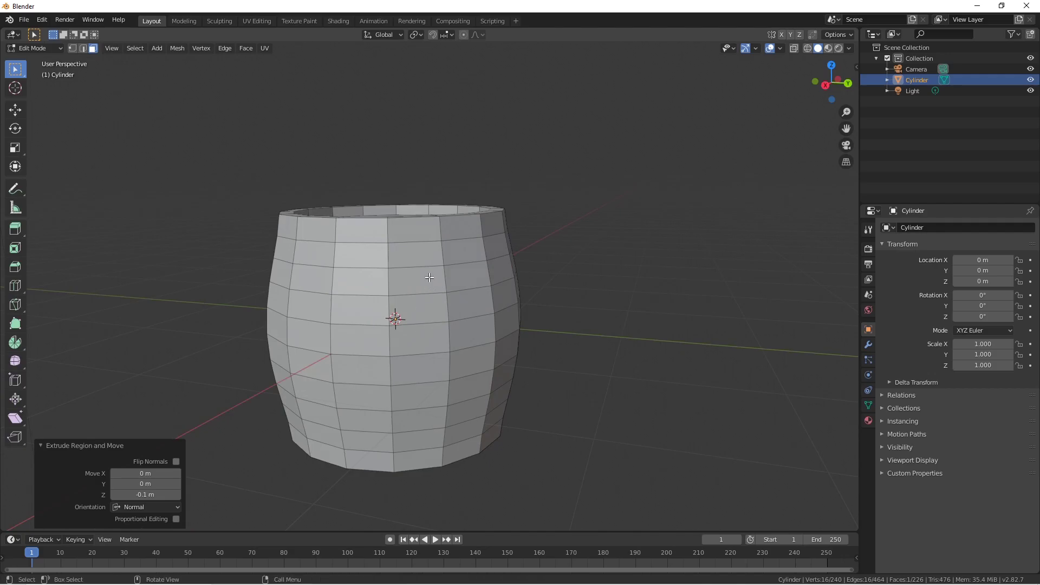
pyautogui.keyDown('alt'); pyautogui.click(388, 253); pyautogui.keyUp('alt')
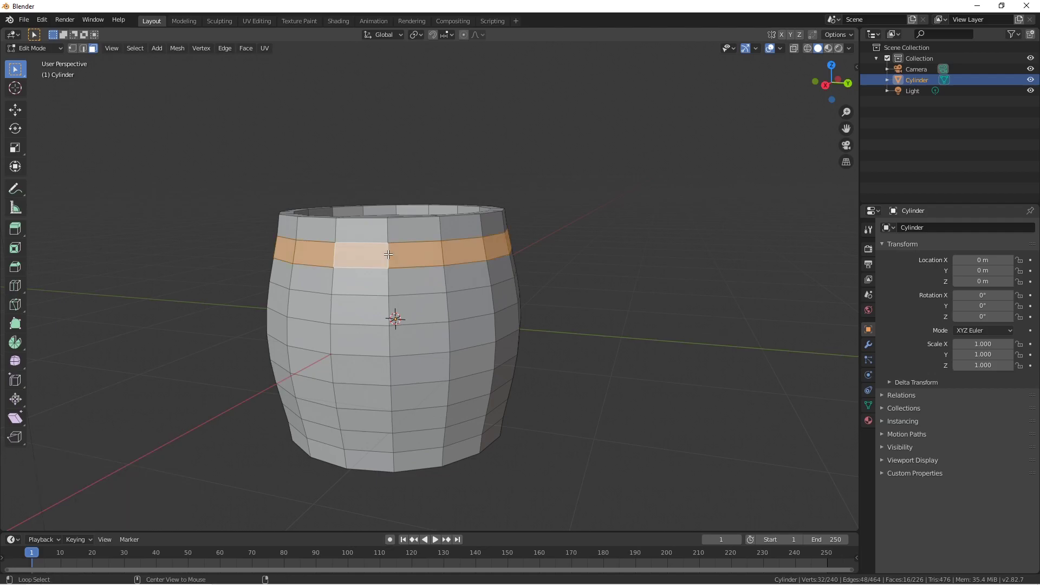
pyautogui.keyDown('alt'); pyautogui.keyDown('shift'); pyautogui.click(390, 436); pyautogui.keyUp('shift'); pyautogui.keyUp('alt')
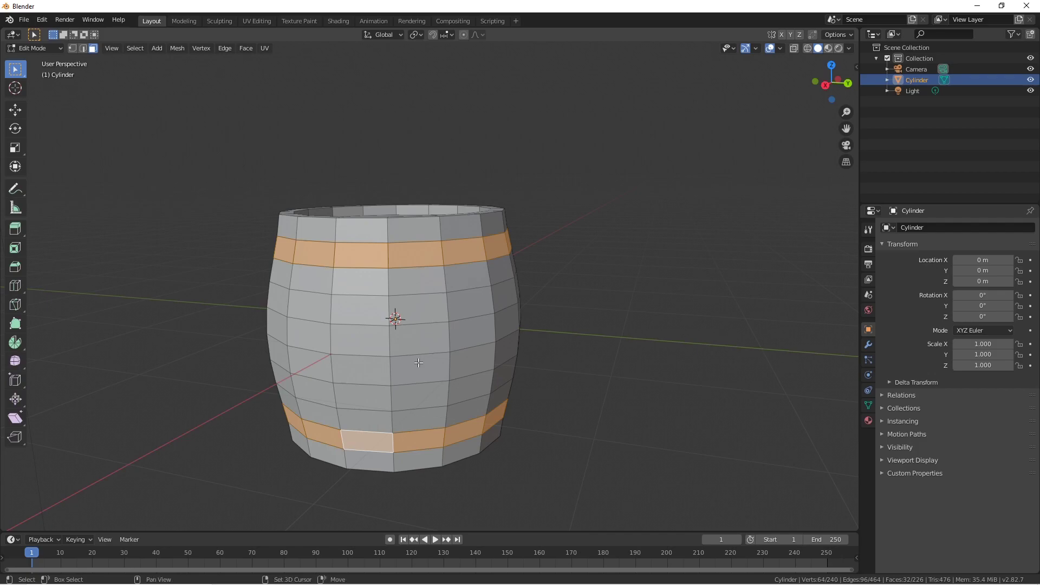
# Step: Duplicate the two selected bands 3 m along the Y axis and separate the copies into their own object
pyautogui.press('e')
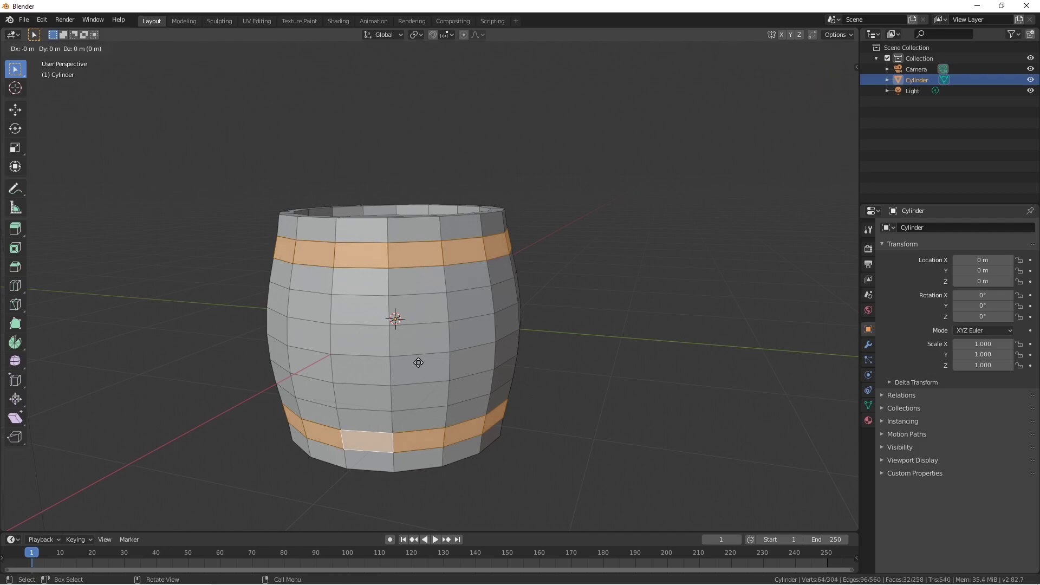
pyautogui.press('y')
pyautogui.press('3')
pyautogui.press('Return')
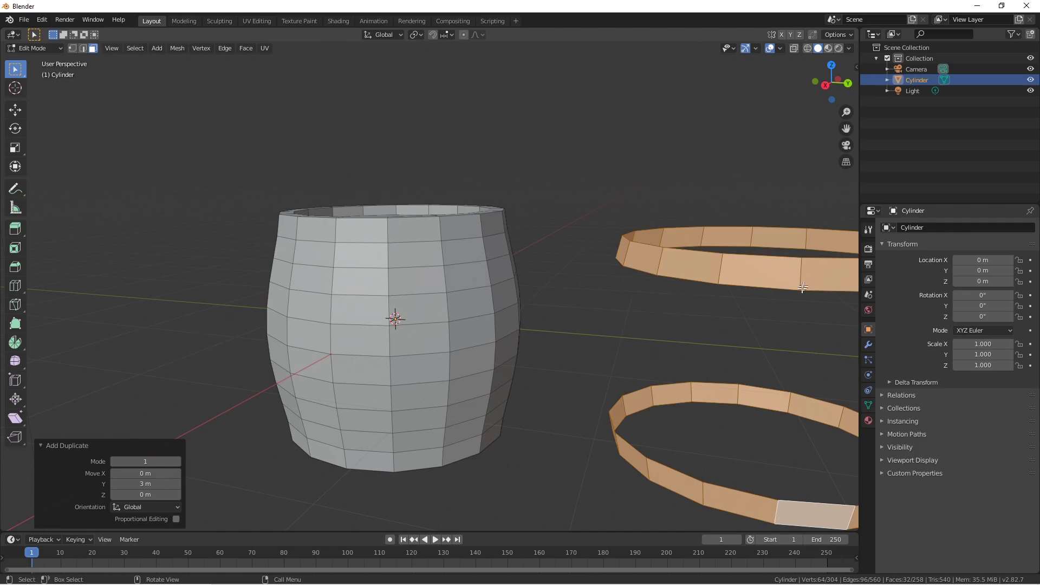
pyautogui.press('p')
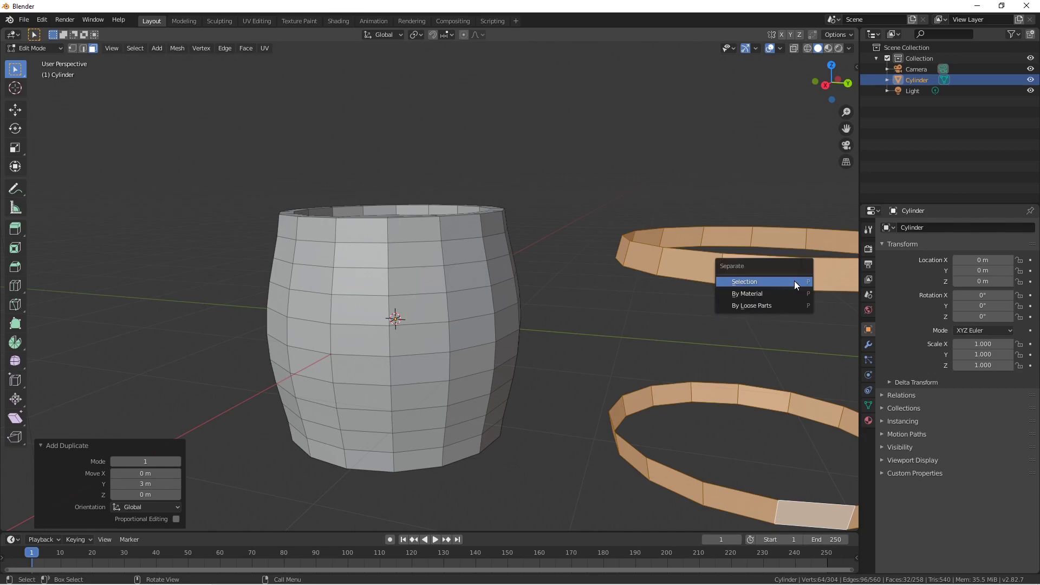
pyautogui.click(794, 280)
# Step: Return to Object Mode and select the barrel and the bands in turn to check that they are separate objects
pyautogui.click(509, 300)
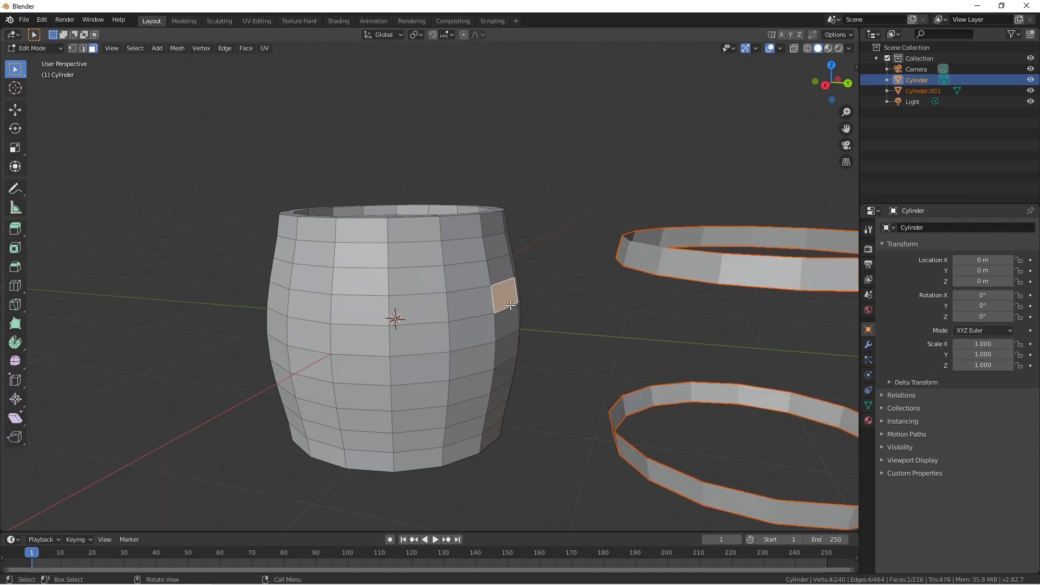
pyautogui.press('Tab')
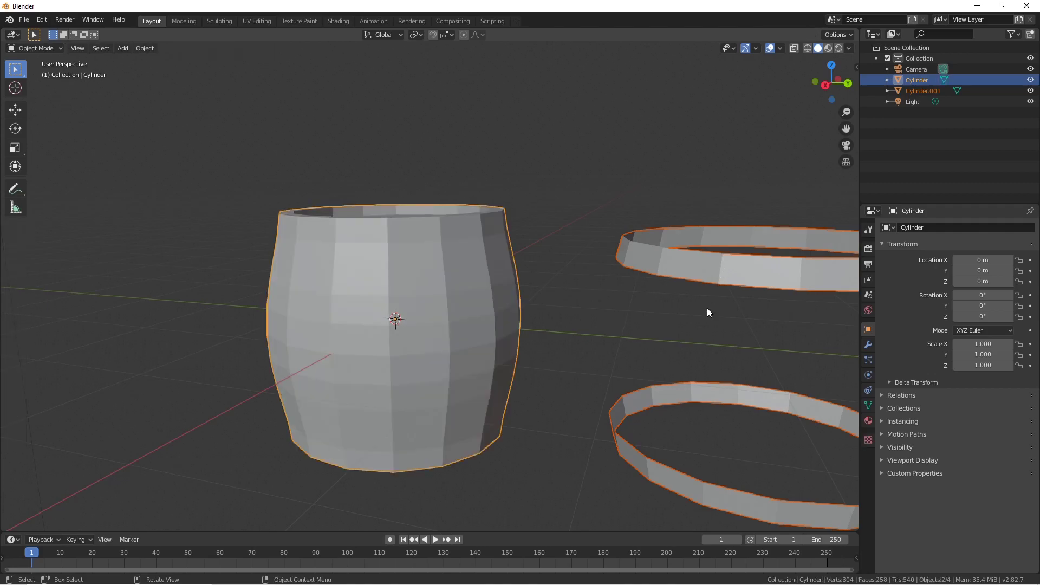
pyautogui.click(732, 266)
pyautogui.click(490, 302)
pyautogui.click(700, 281)
pyautogui.click(674, 278)
pyautogui.click(726, 268)
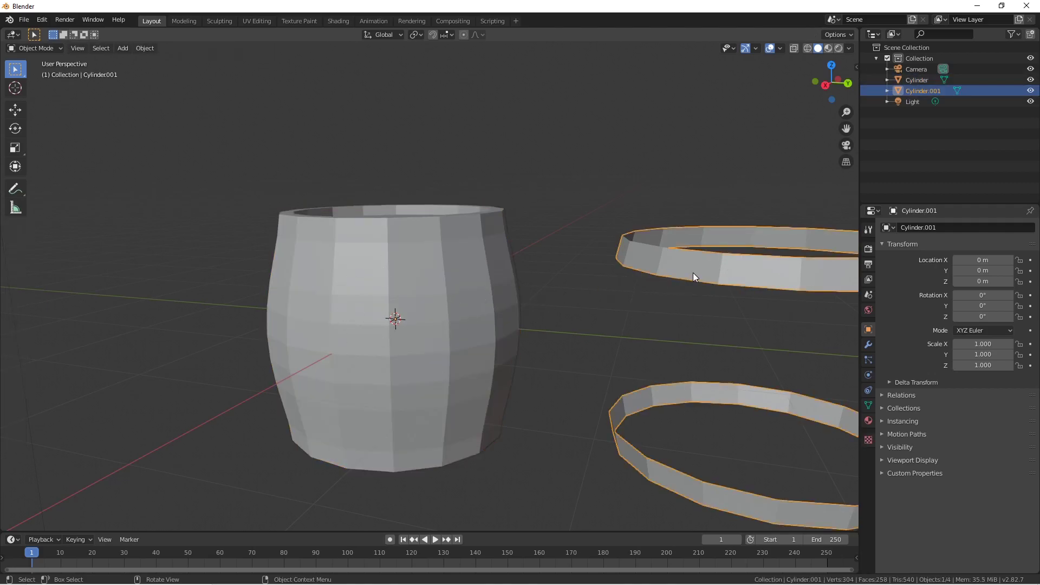
pyautogui.click(512, 248)
pyautogui.click(760, 267)
pyautogui.press('Tab')
pyautogui.press('Tab')
# Step: Open the barrel in Edit Mode and switch to edge selection
pyautogui.click(481, 302)
pyautogui.press('Tab')
pyautogui.hotkey('shift', '`')
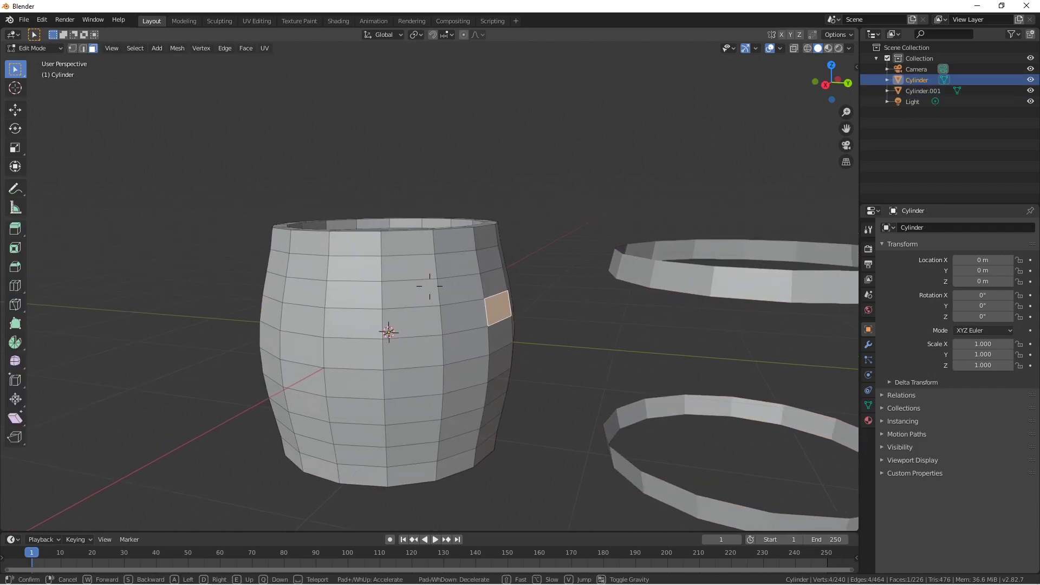
pyautogui.press('w')
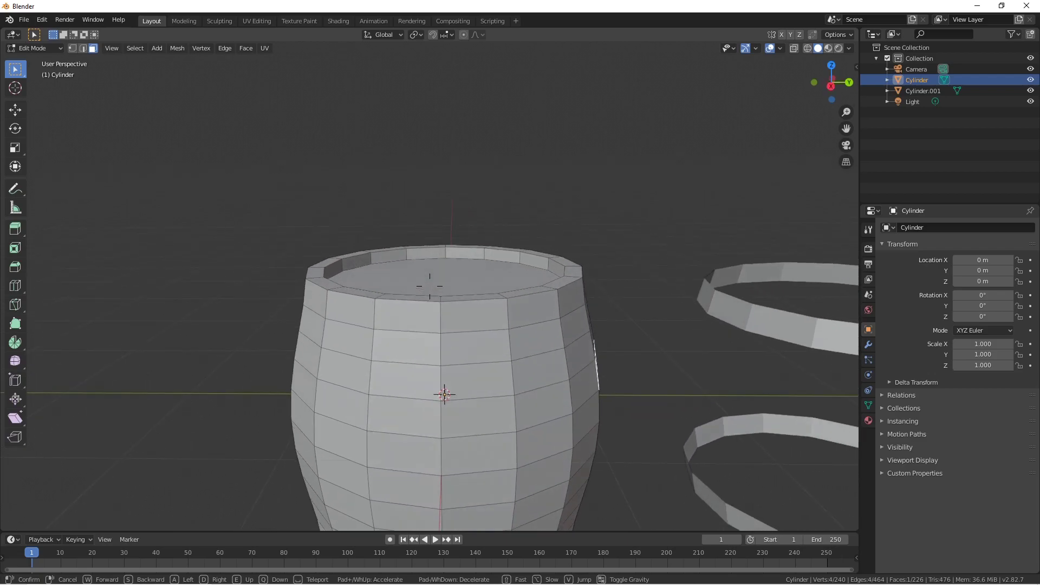
pyautogui.click(429, 286)
pyautogui.click(82, 49)
# Step: Select every second vertical edge loop around the barrel, eight loops in total
pyautogui.keyDown('alt'); pyautogui.click(417, 348); pyautogui.keyUp('alt')
pyautogui.hotkey('shift', '`')
pyautogui.press('w')
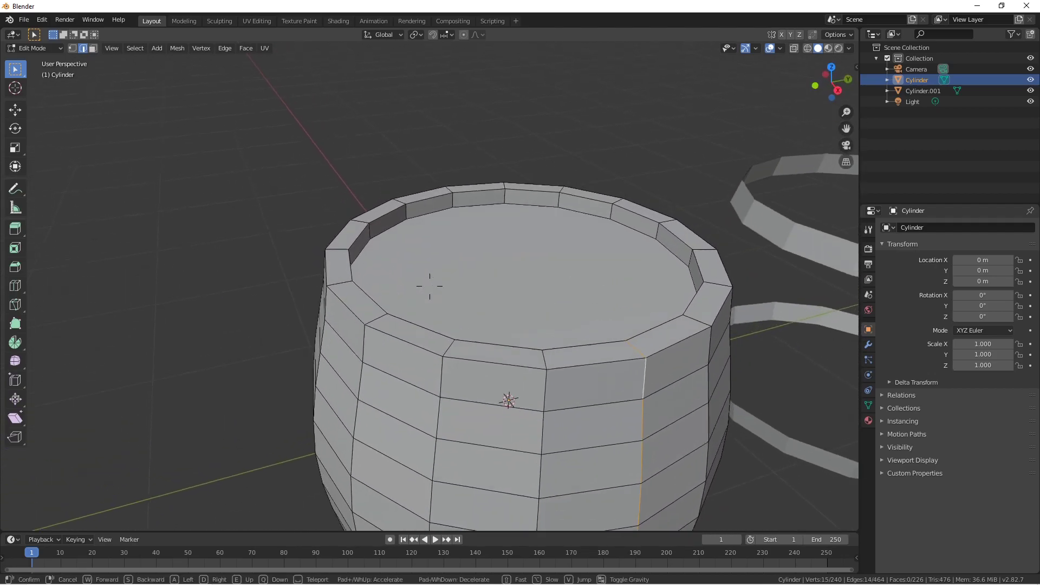
pyautogui.click(429, 286)
pyautogui.keyDown('alt'); pyautogui.keyDown('shift'); pyautogui.click(432, 340); pyautogui.keyUp('shift'); pyautogui.keyUp('alt')
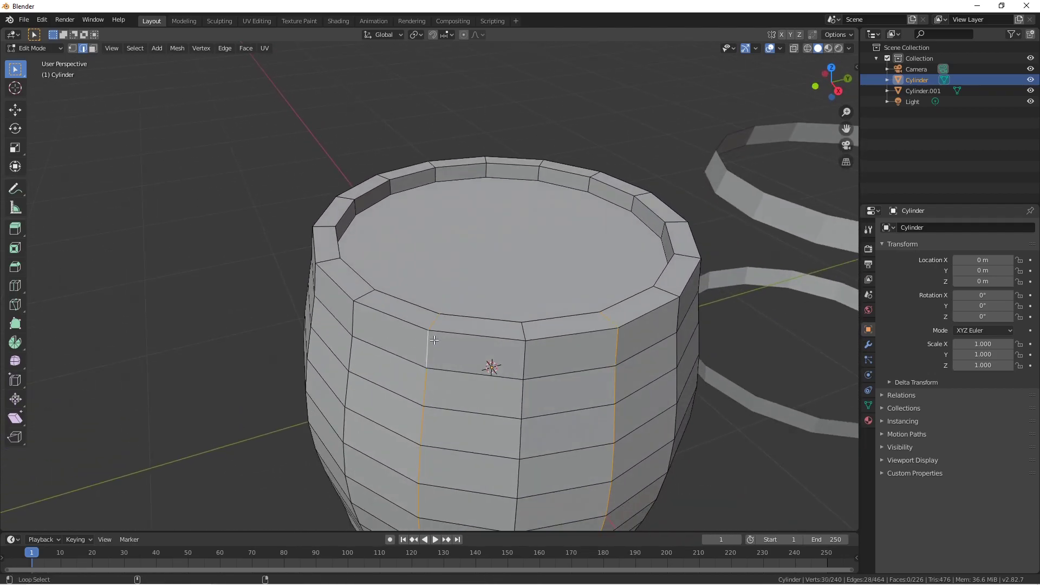
pyautogui.keyDown('alt'); pyautogui.keyDown('shift'); pyautogui.click(329, 258); pyautogui.keyUp('shift'); pyautogui.keyUp('alt')
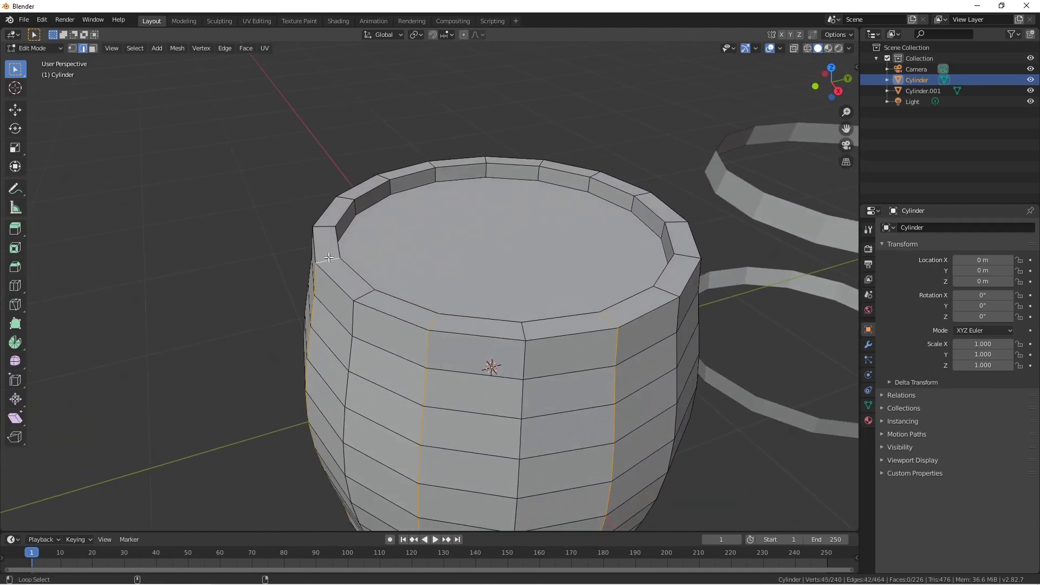
pyautogui.keyDown('alt'); pyautogui.keyDown('shift'); pyautogui.click(337, 199); pyautogui.keyUp('shift'); pyautogui.keyUp('alt')
pyautogui.keyDown('alt'); pyautogui.keyDown('shift'); pyautogui.click(433, 174); pyautogui.keyUp('shift'); pyautogui.keyUp('alt')
pyautogui.keyDown('alt'); pyautogui.keyDown('shift'); pyautogui.click(538, 173); pyautogui.keyUp('shift'); pyautogui.keyUp('alt')
pyautogui.keyDown('alt'); pyautogui.keyDown('shift'); pyautogui.click(632, 199); pyautogui.keyUp('shift'); pyautogui.keyUp('alt')
pyautogui.keyDown('alt'); pyautogui.keyDown('shift'); pyautogui.click(692, 258); pyautogui.keyUp('shift'); pyautogui.keyUp('alt')
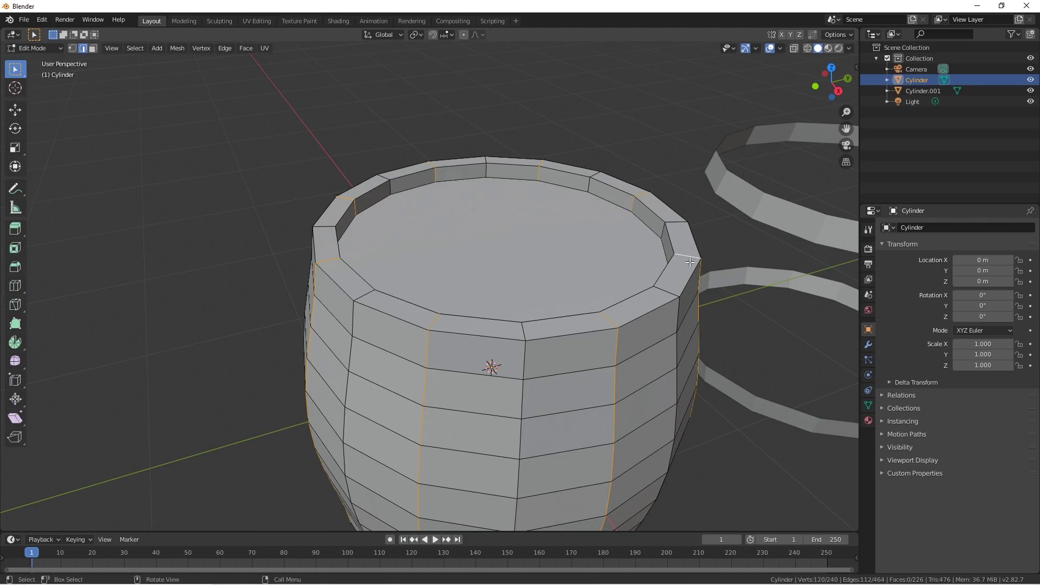
# Step: Bevel the eight vertical edge loops with an offset of about 0.022 m and one segment
pyautogui.hotkey('shift', '`')
pyautogui.press('d')
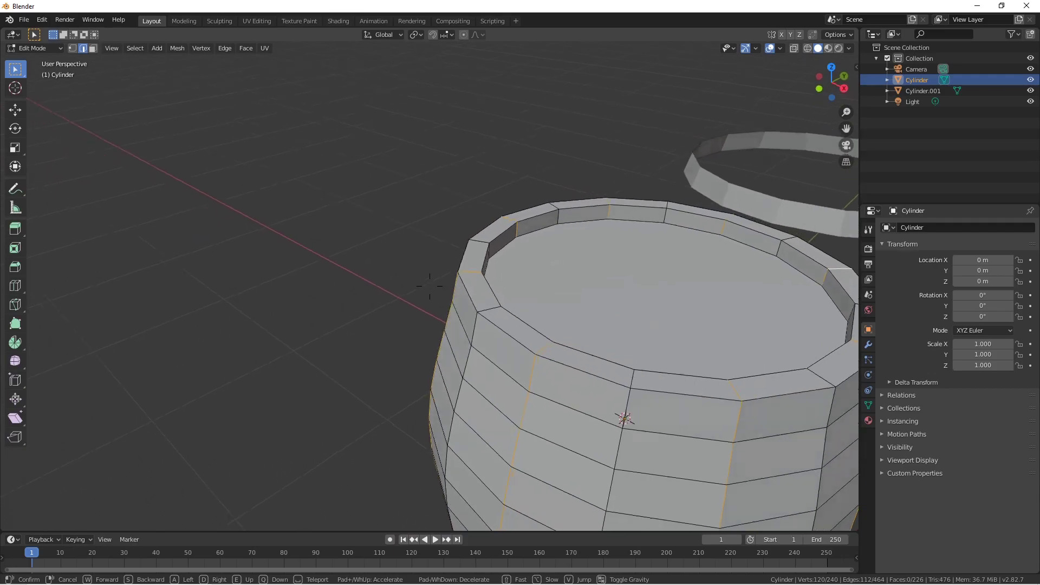
pyautogui.press('w')
pyautogui.press('w')
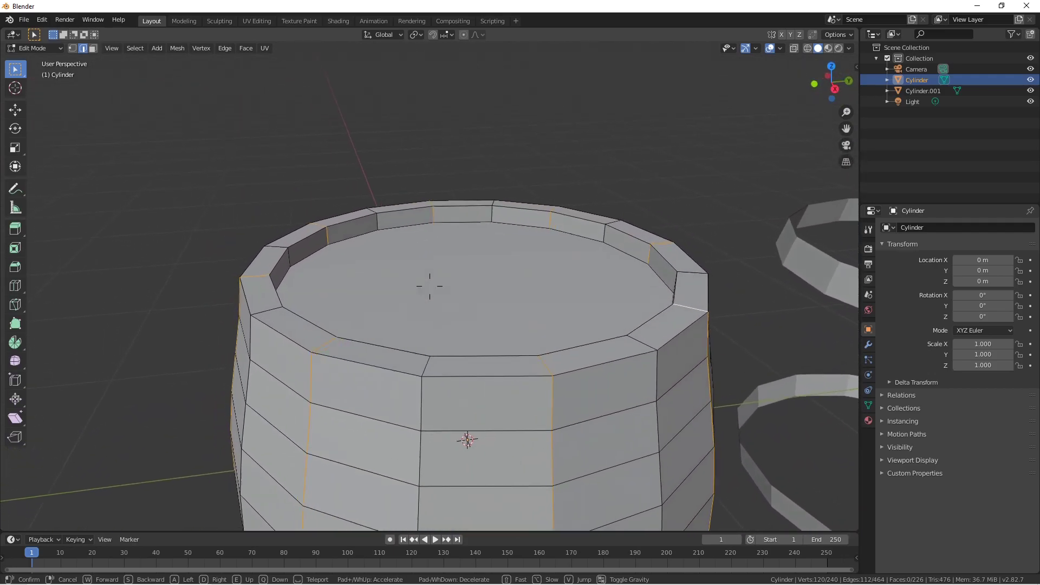
pyautogui.press('d')
pyautogui.click(430, 286)
pyautogui.hotkey('ctrl', 'v')
pyautogui.click(543, 237)
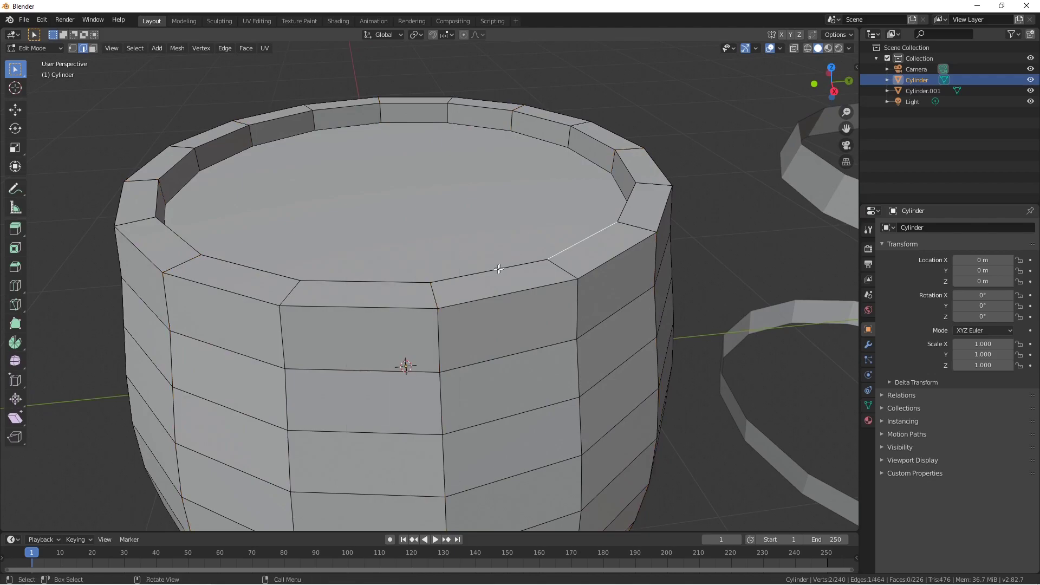
pyautogui.keyDown('ctrl'); pyautogui.keyDown('alt'); pyautogui.click(497, 269); pyautogui.keyUp('alt'); pyautogui.keyUp('ctrl')
pyautogui.hotkey('ctrl', 'b')
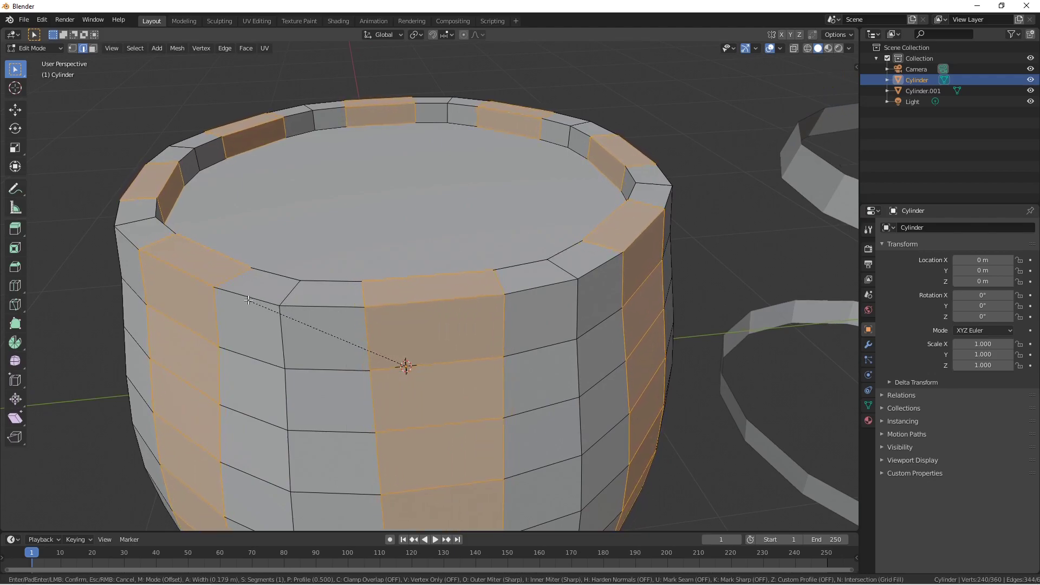
pyautogui.scroll(8, 257, 300)
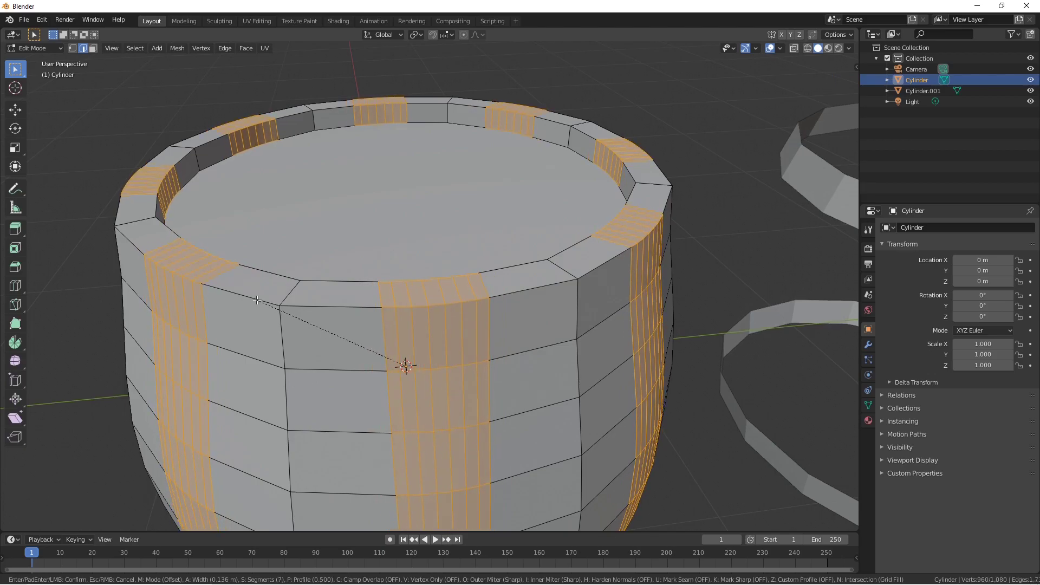
pyautogui.scroll(-8, 257, 300)
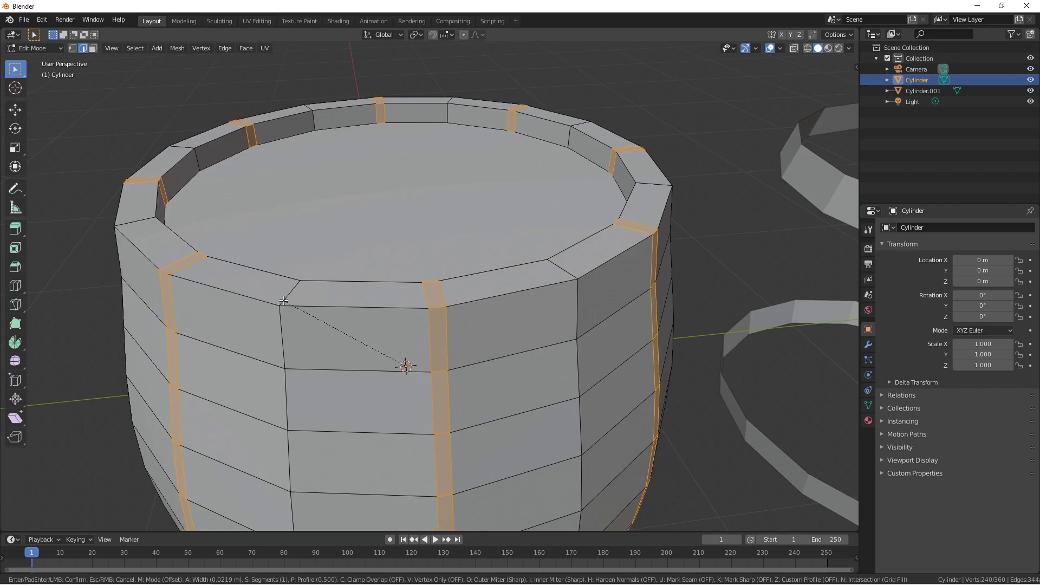
pyautogui.click(284, 300)
# Step: Extrude the narrow bevelled strips inward by scaling them to 0.1, forming grooves between the barrel's planks
pyautogui.hotkey('shift', '`')
pyautogui.press('s')
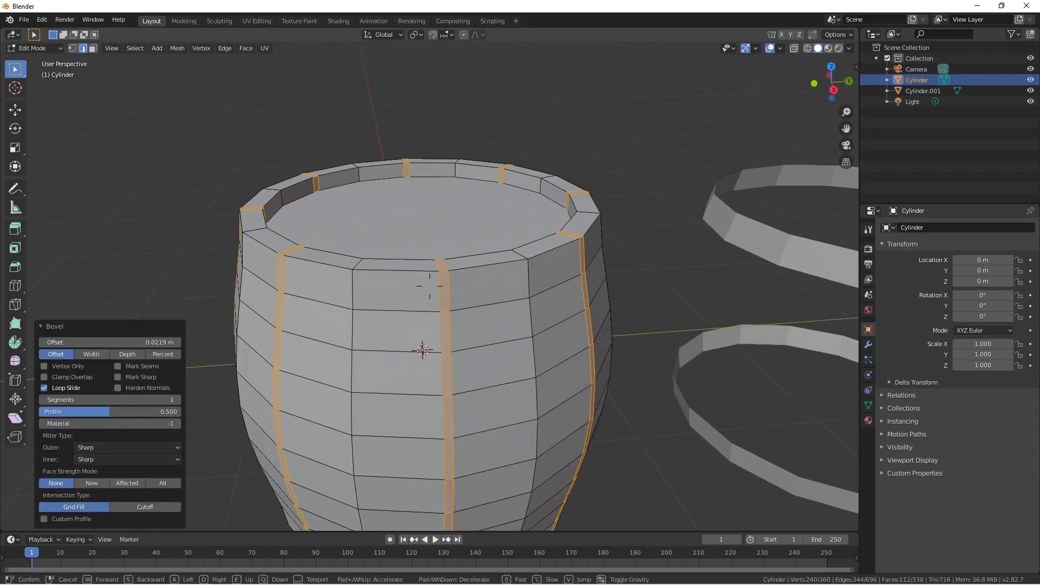
pyautogui.click(430, 286)
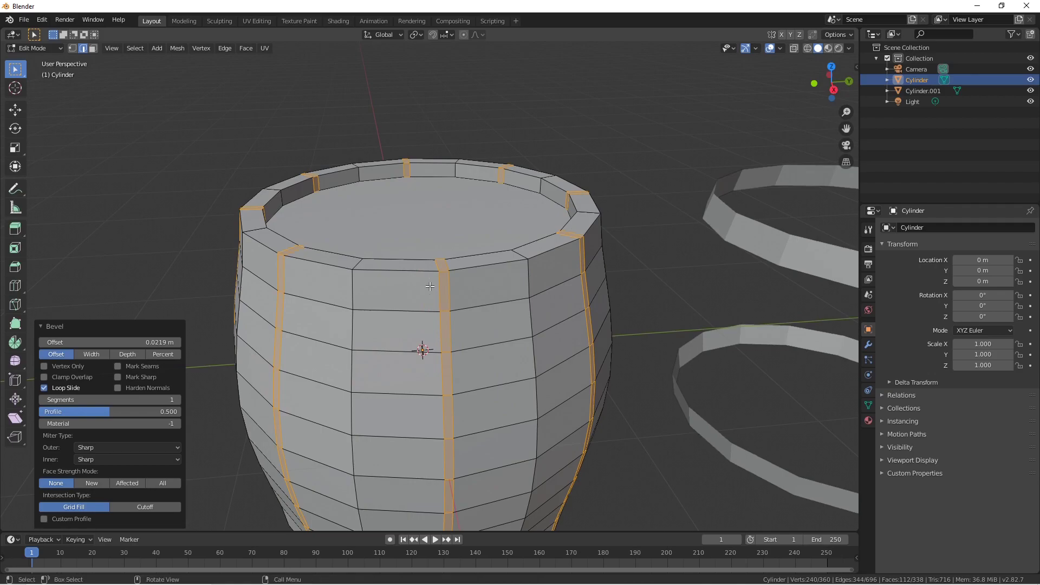
pyautogui.press('e')
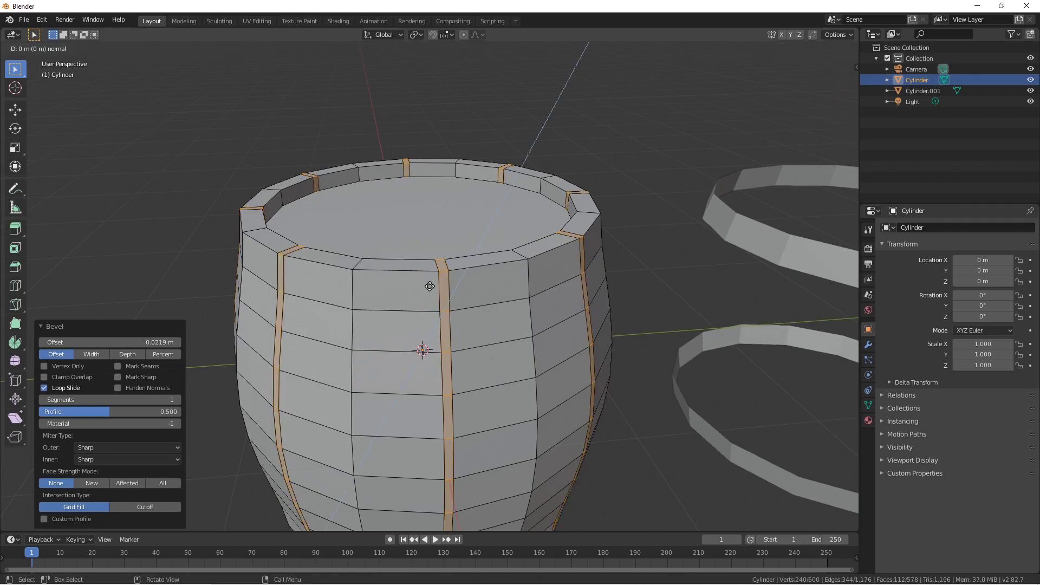
pyautogui.write('s.1')
pyautogui.press('Return')
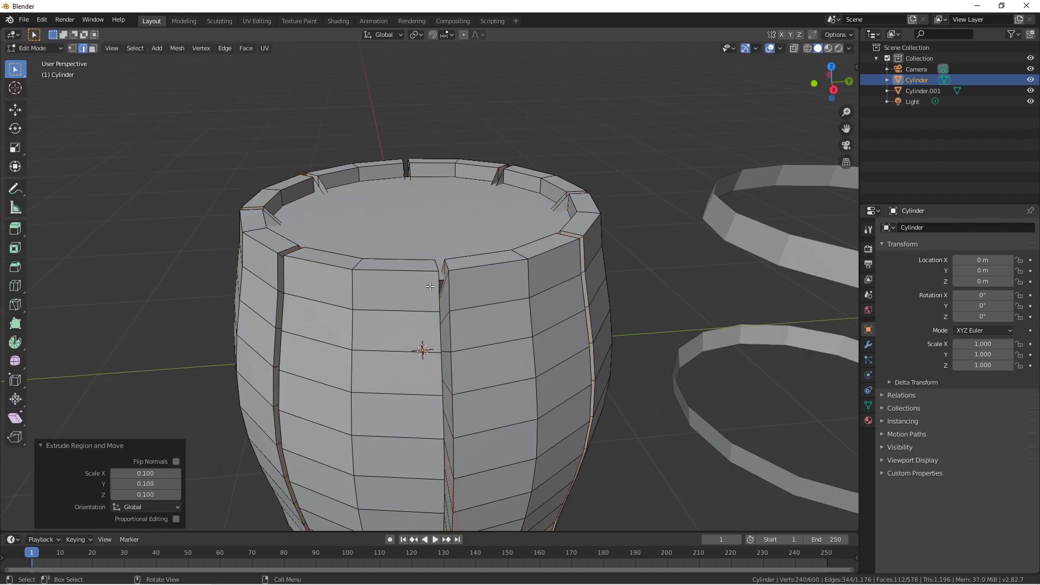
# Step: Examine the plank grooves and the barrel's rim from several distances and angles, in both Edit Mode and Object Mode
pyautogui.hotkey('shift', '`')
pyautogui.press('s')
pyautogui.press('w')
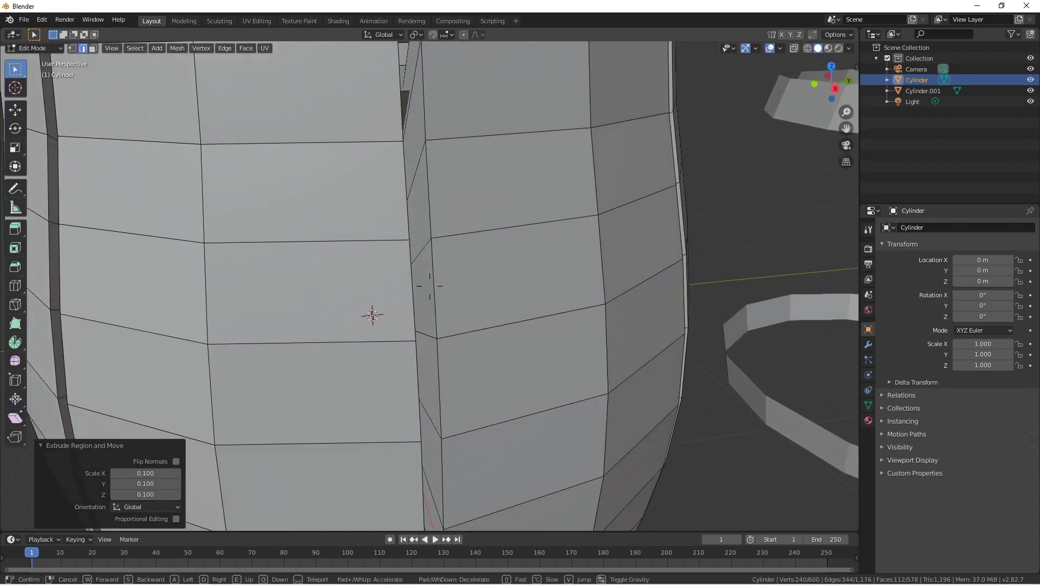
pyautogui.press('s')
pyautogui.click(429, 286)
pyautogui.press('Tab')
pyautogui.hotkey('shift', '`')
pyautogui.press('s')
pyautogui.press('a')
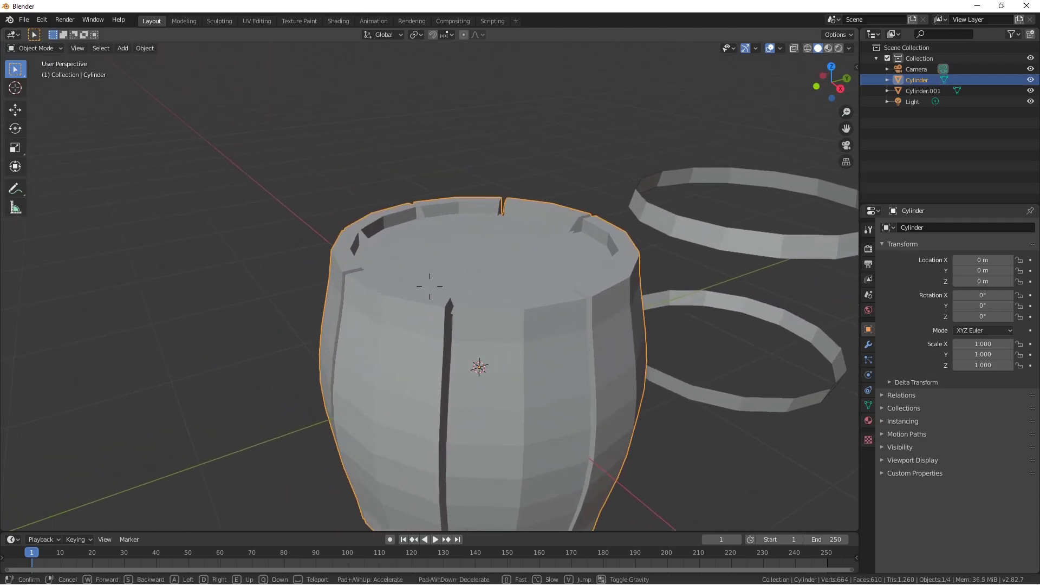
pyautogui.press('w')
pyautogui.press('d')
pyautogui.press('s')
pyautogui.press('d')
pyautogui.click(429, 286)
pyautogui.press('Tab')
pyautogui.hotkey('shift', '`')
pyautogui.press('w')
pyautogui.press('s')
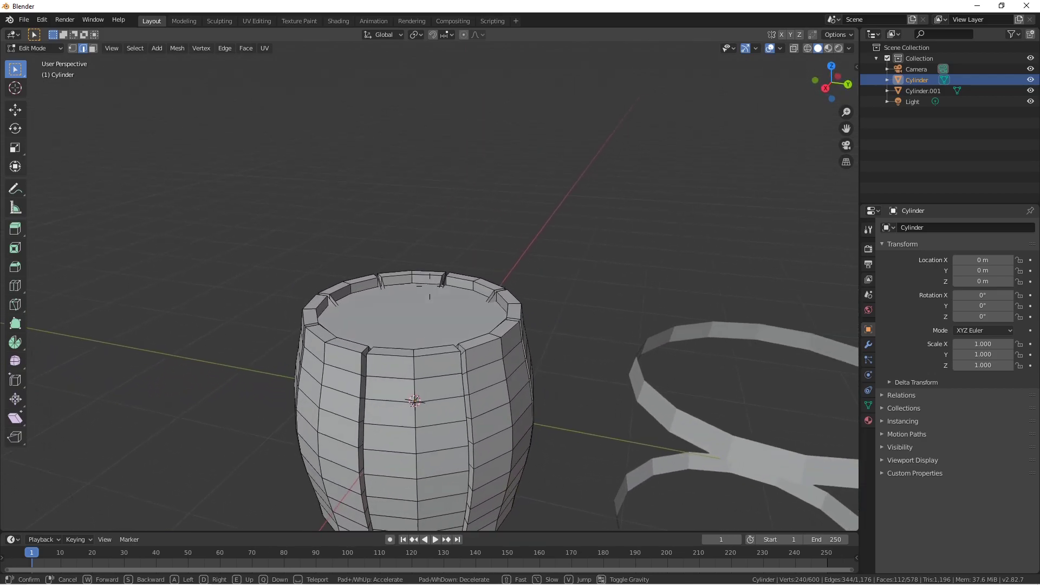
pyautogui.press('a')
pyautogui.press('w')
pyautogui.press('s')
pyautogui.press('q')
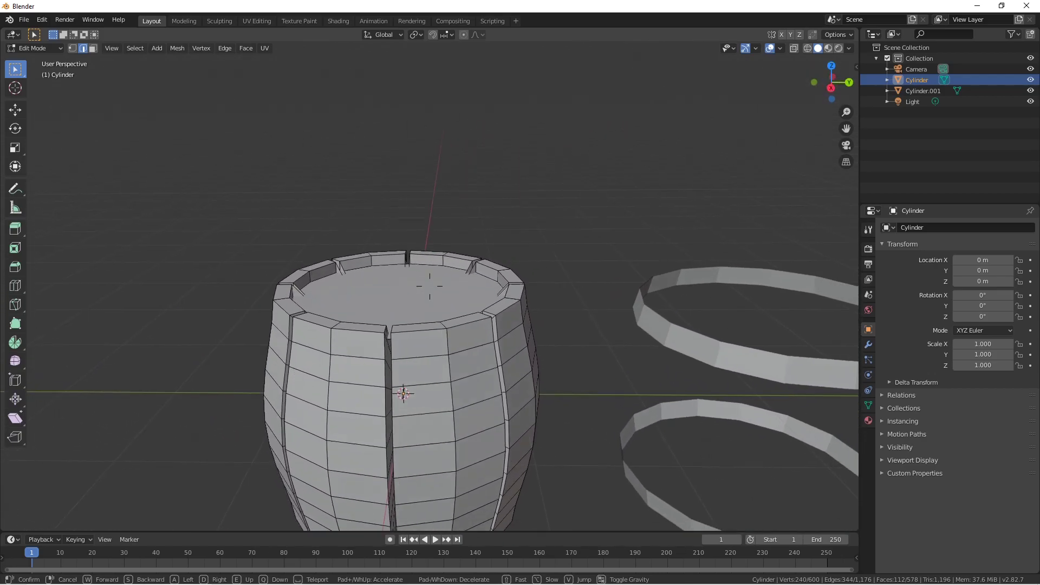
pyautogui.press('s')
pyautogui.click(430, 286)
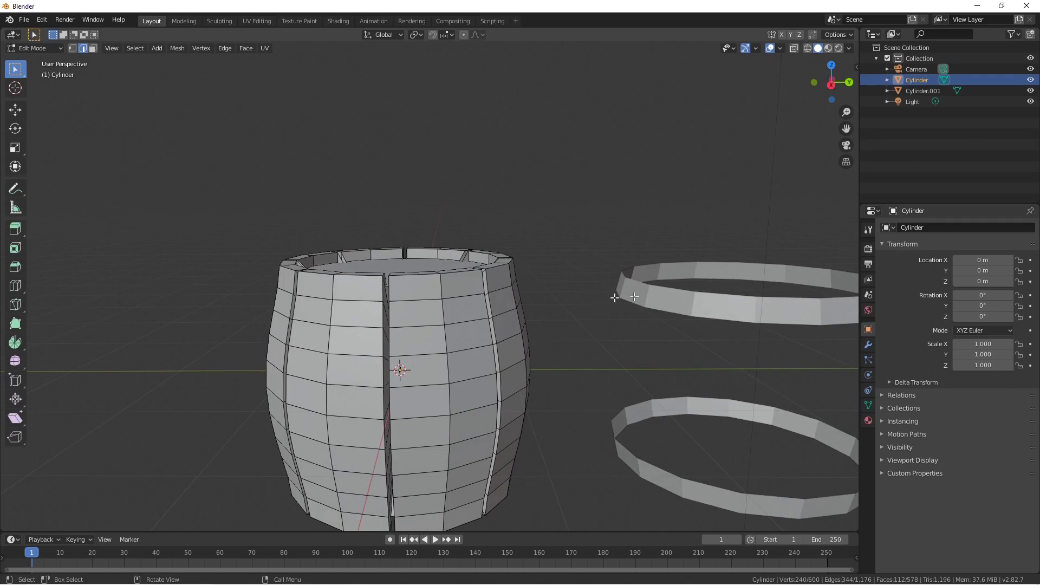
# Step: Open the separate hoop bands in Edit Mode and move all their geometry -3 m along the Y axis onto the barrel
pyautogui.press('Tab')
pyautogui.click(681, 314)
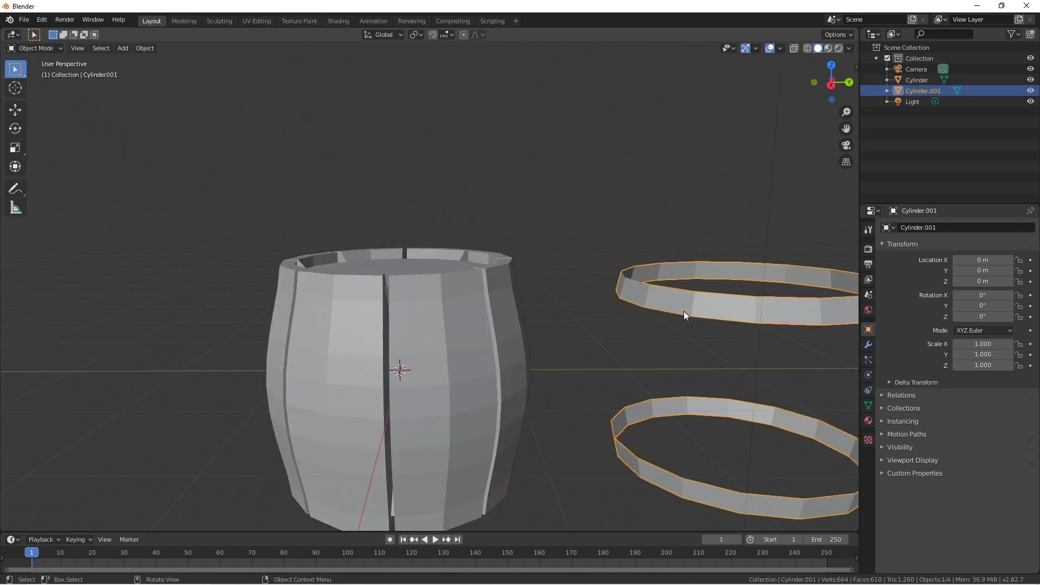
pyautogui.press('Tab')
pyautogui.press('a')
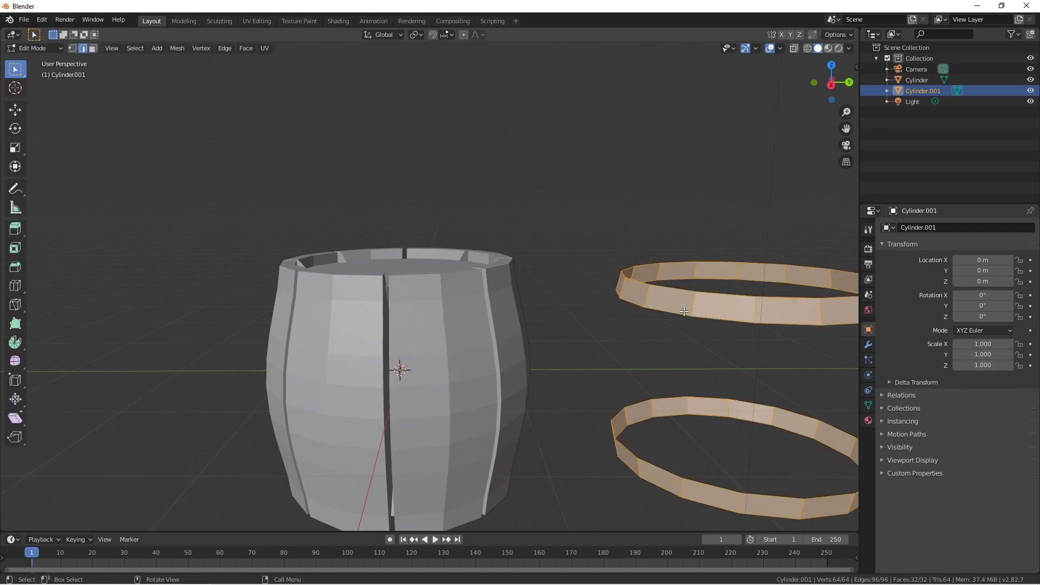
pyautogui.press('g')
pyautogui.press('y')
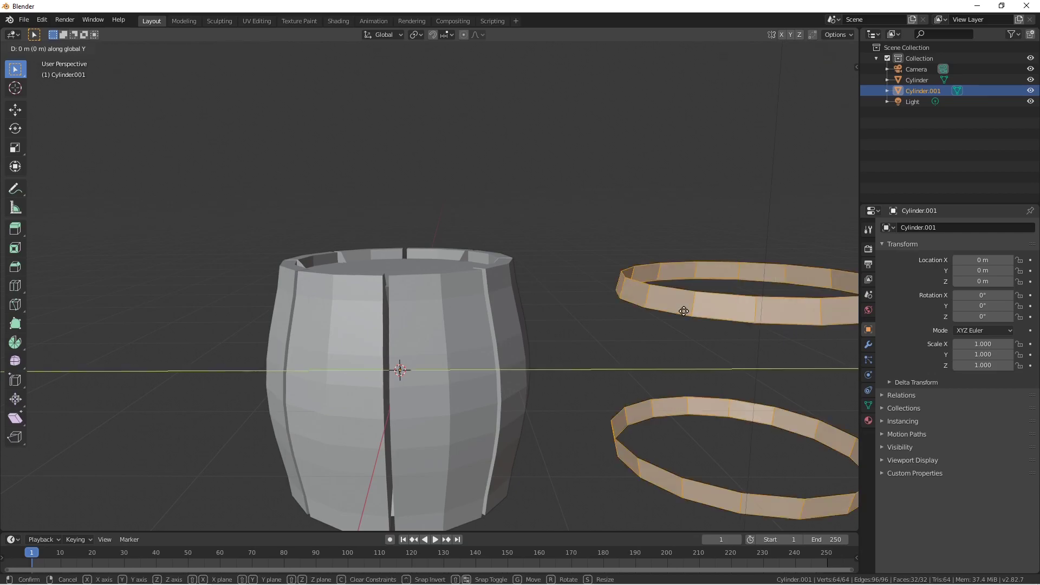
pyautogui.write('-3')
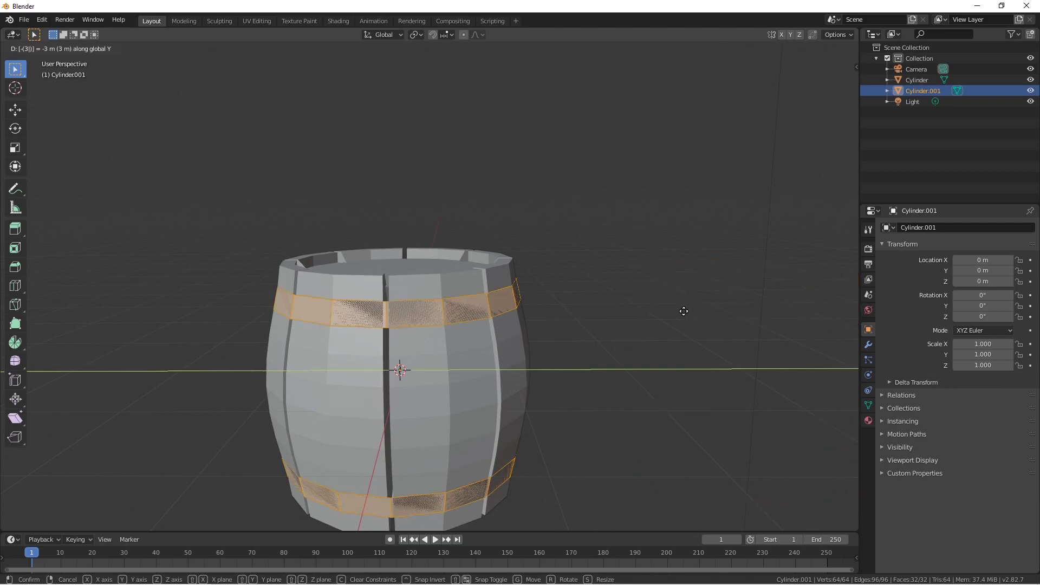
pyautogui.press('Return')
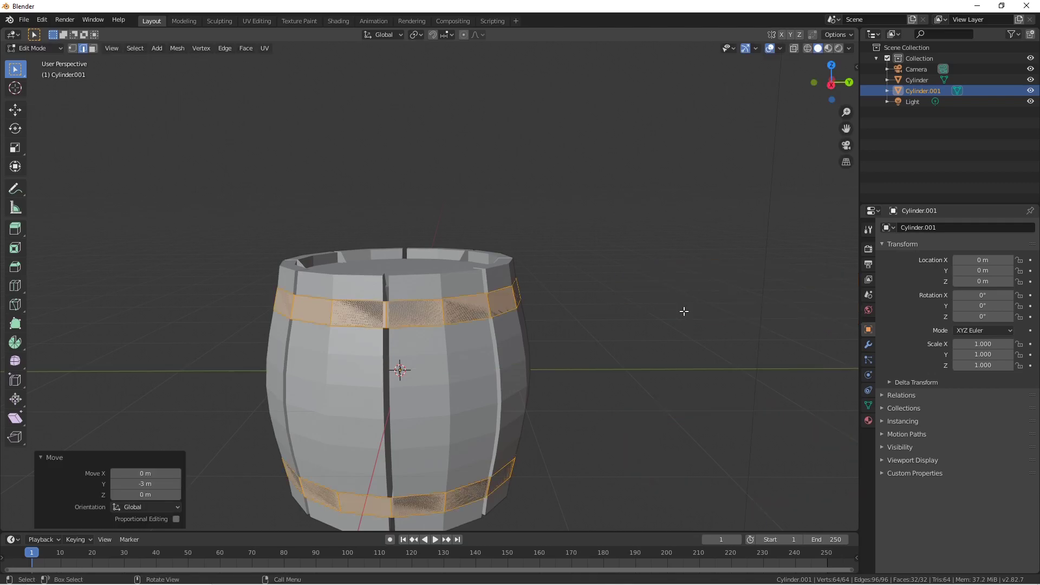
# Step: Scale both hoop bands uniformly to 1.01
pyautogui.press('s')
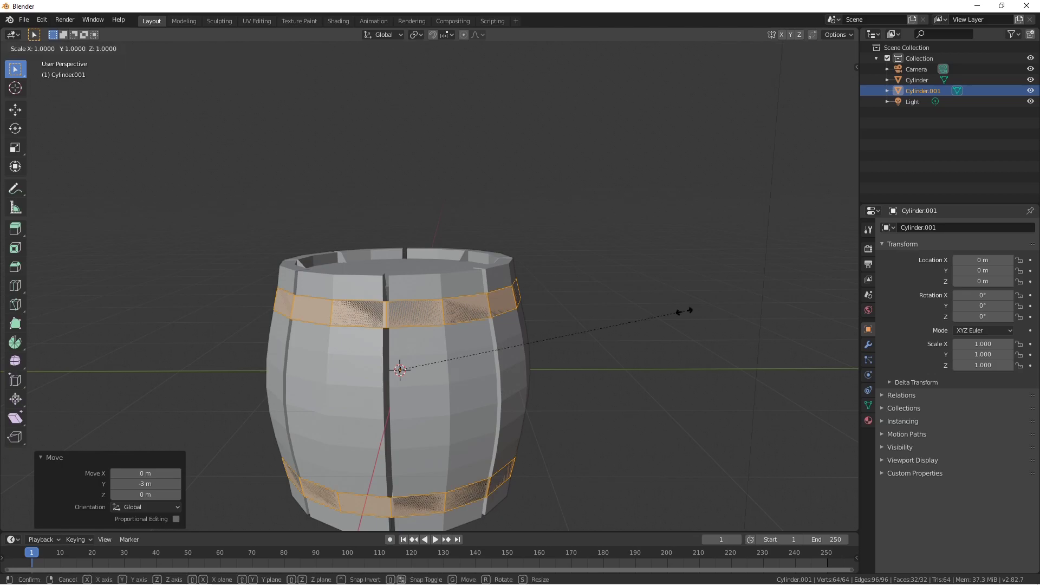
pyautogui.write('1.01')
pyautogui.press('Return')
# Step: Thicken the hoop bands by extruding them outward, scaled to 1.025 in X and Y only
pyautogui.hotkey('shift', '`')
pyautogui.press('w')
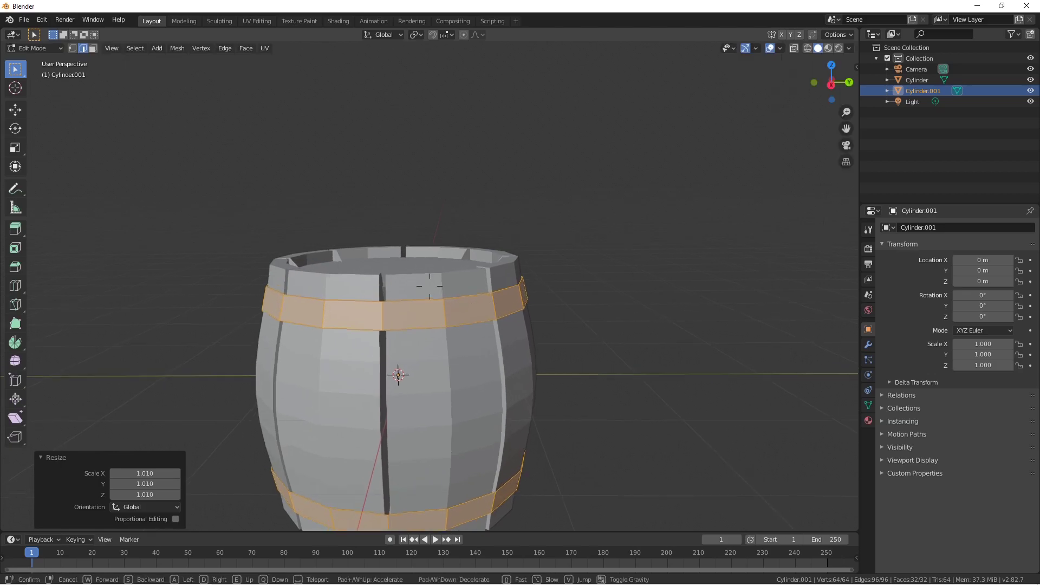
pyautogui.press('s')
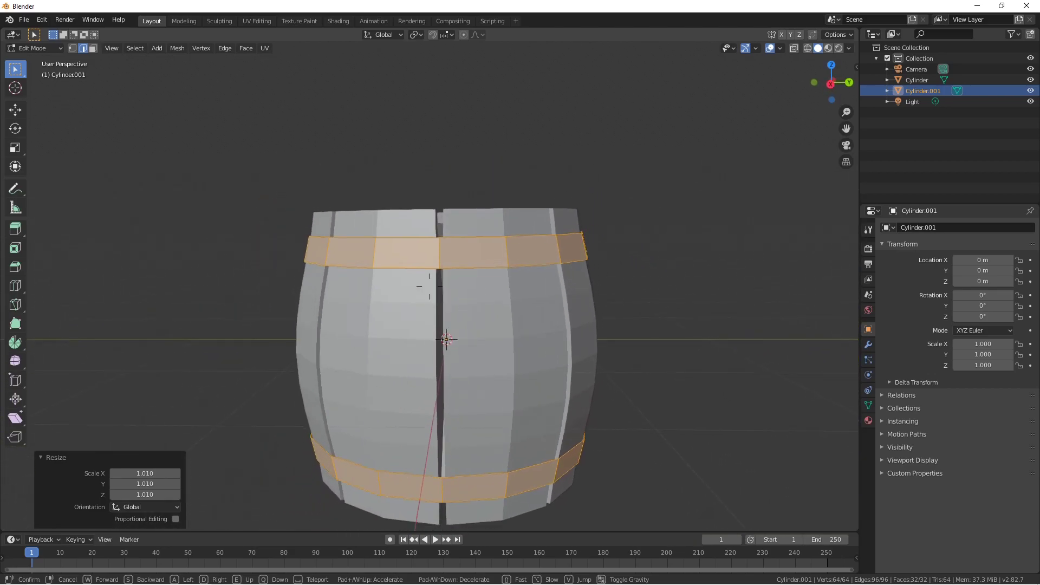
pyautogui.click(429, 286)
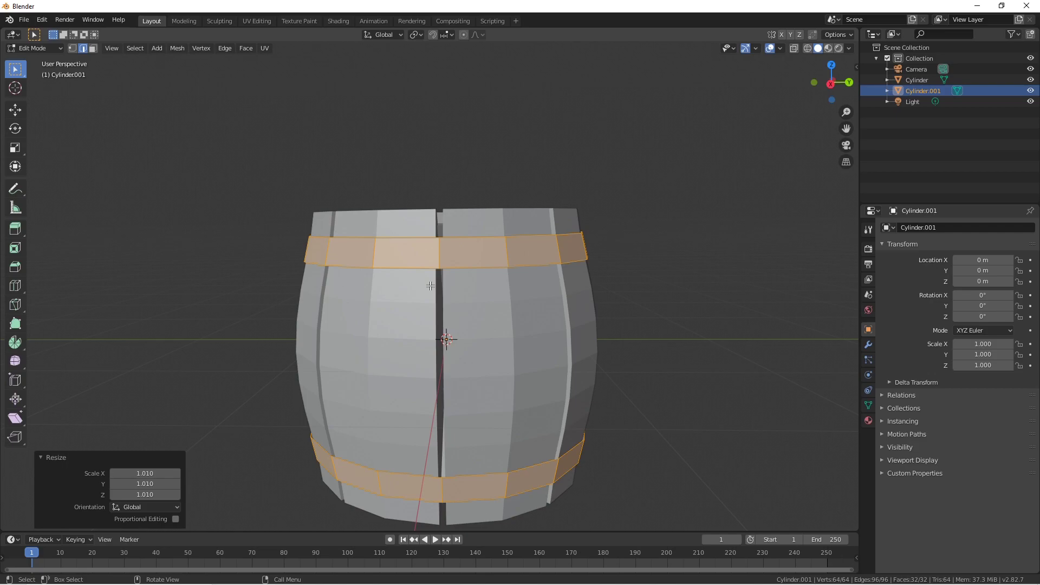
pyautogui.press('e')
pyautogui.press('s')
pyautogui.hotkey('shift', 'z')
pyautogui.write('1.025')
pyautogui.press('Return')
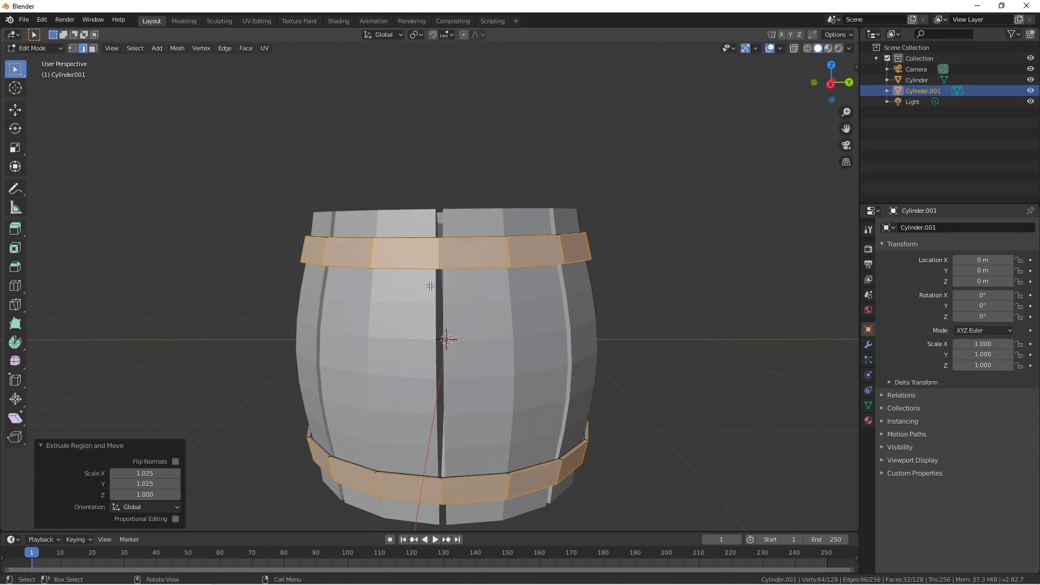
# Step: Return to Object Mode and examine how the thickened hoop bands sit around the barrel
pyautogui.keyDown('shift'); pyautogui.moveTo(430, 285); pyautogui.dragTo(389, 206, button='middle'); pyautogui.keyUp('shift')
pyautogui.scroll(2, 431, 286)
pyautogui.press('Tab')
pyautogui.scroll(-2, 430, 286)
pyautogui.moveTo(430, 286); pyautogui.dragTo(435, 298, button='middle')
pyautogui.click(443, 340)
pyautogui.click(457, 317)
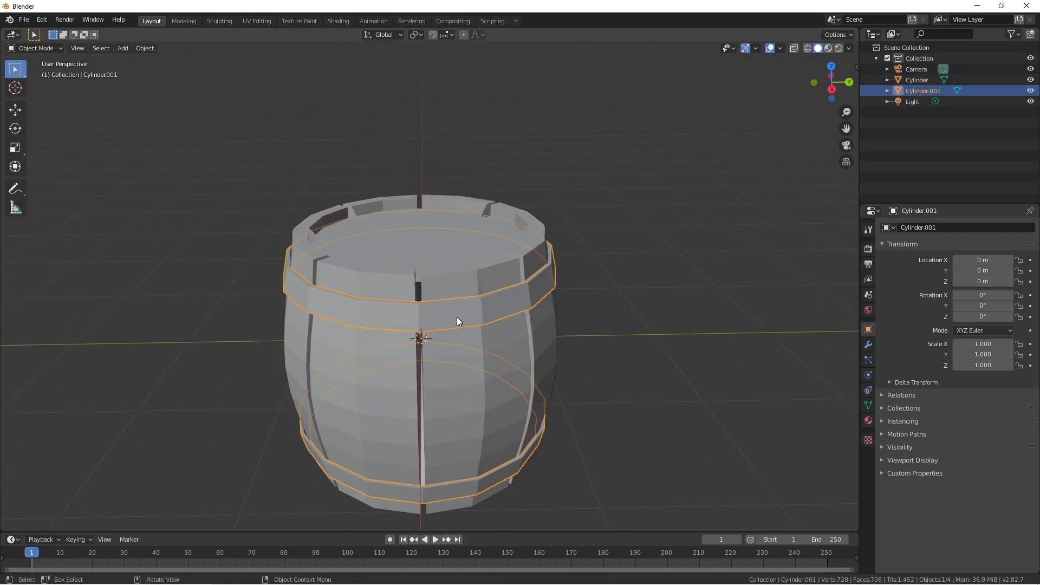
pyautogui.hotkey('shift', '`')
pyautogui.press('q')
pyautogui.click(429, 286)
# Step: Select the barrel body and apply smooth shading to it
pyautogui.click(447, 318)
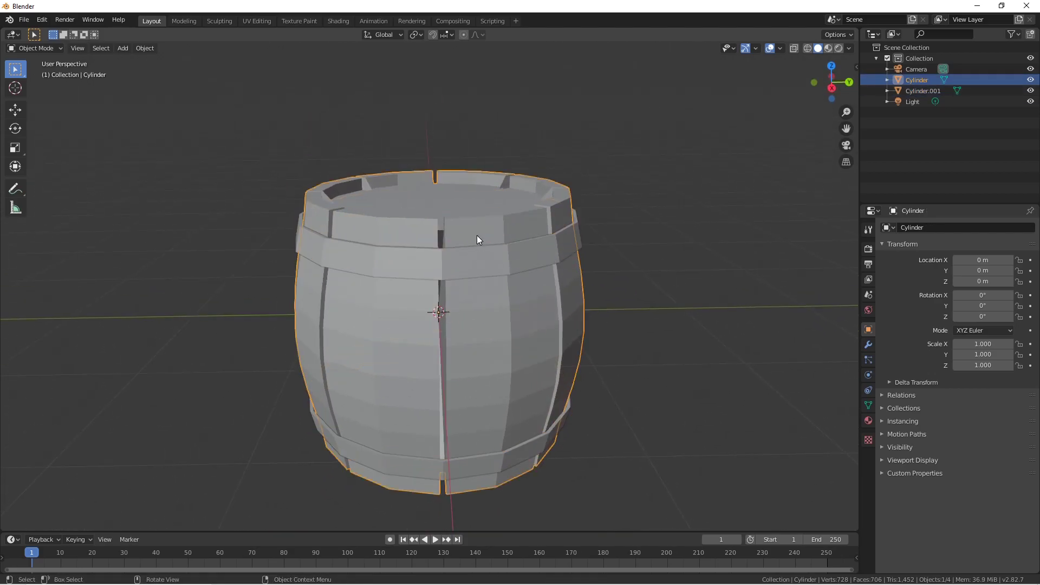
pyautogui.moveTo(519, 276); pyautogui.dragTo(385, 338, button='middle')
pyautogui.rightClick(360, 342)
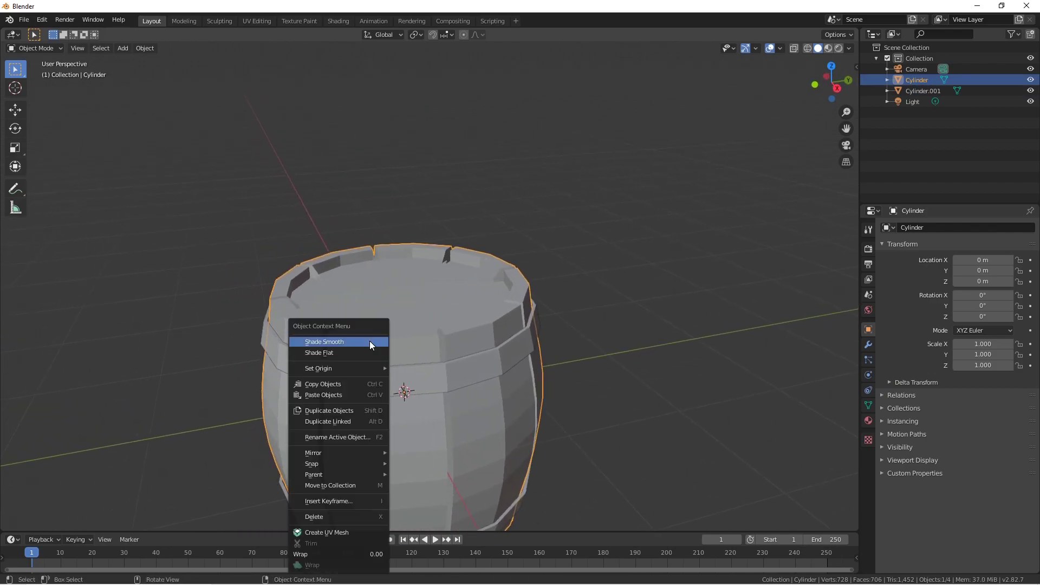
pyautogui.rightClick(441, 353)
pyautogui.click(441, 349)
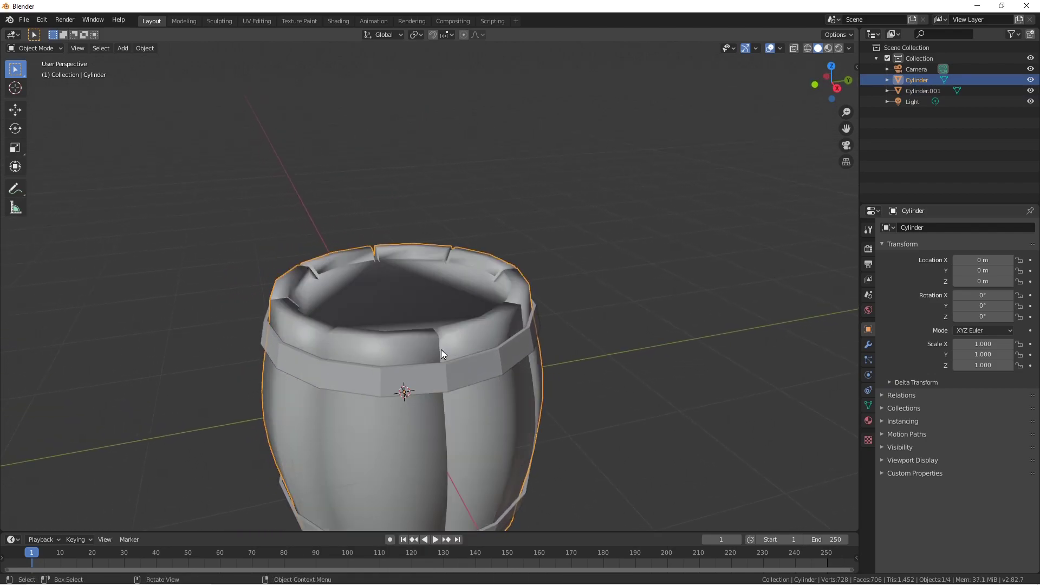
# Step: Select the hoop bands and apply smooth shading to them
pyautogui.hotkey('shift', '`')
pyautogui.click(430, 286)
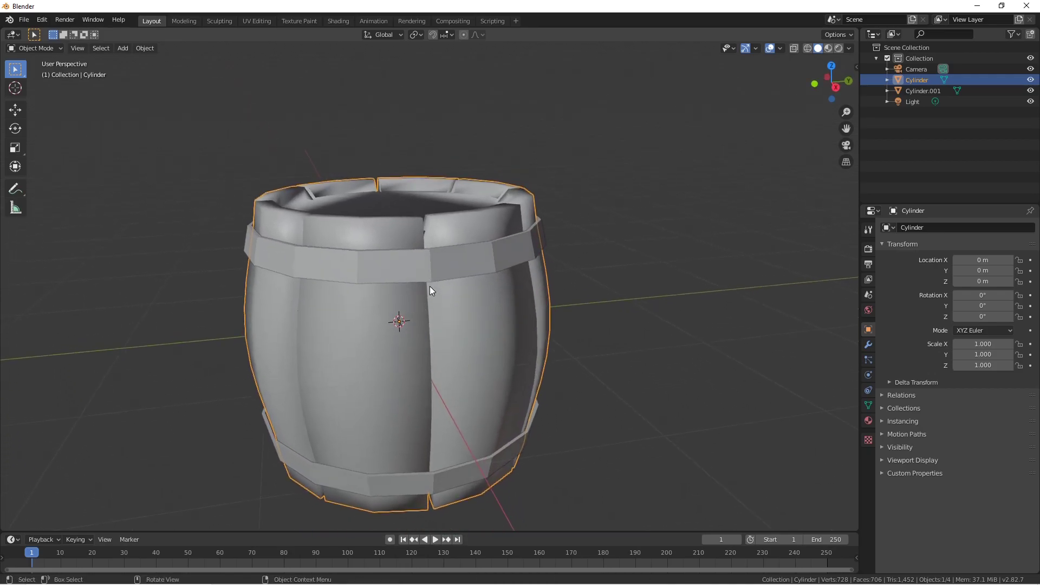
pyautogui.click(408, 263)
pyautogui.rightClick(408, 266)
pyautogui.click(411, 266)
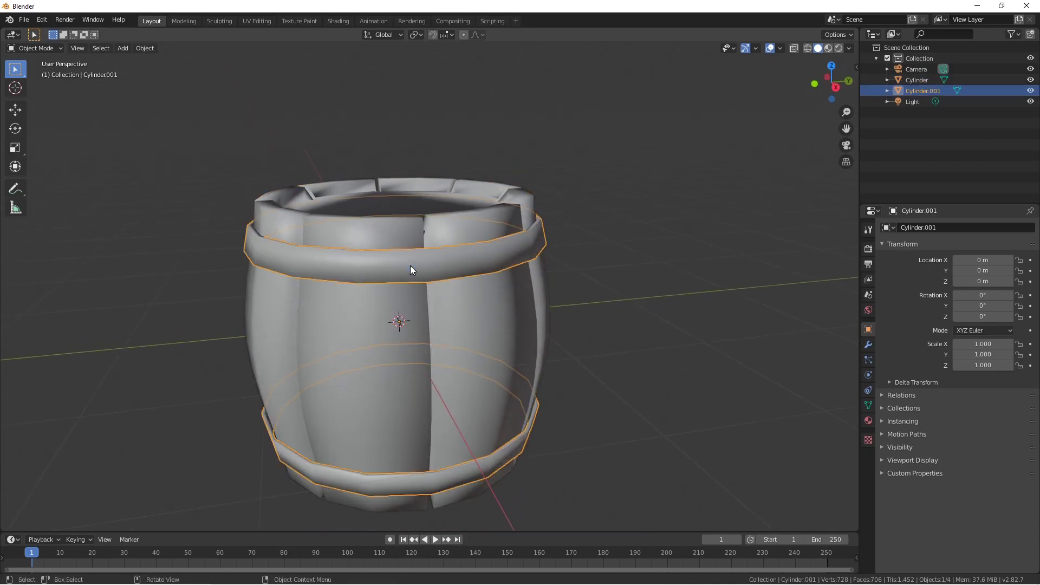
# Step: Add a Bevel modifier to the barrel body, set its limit method to Angle, and apply the modifier
pyautogui.hotkey('shift', '`')
pyautogui.click(429, 286)
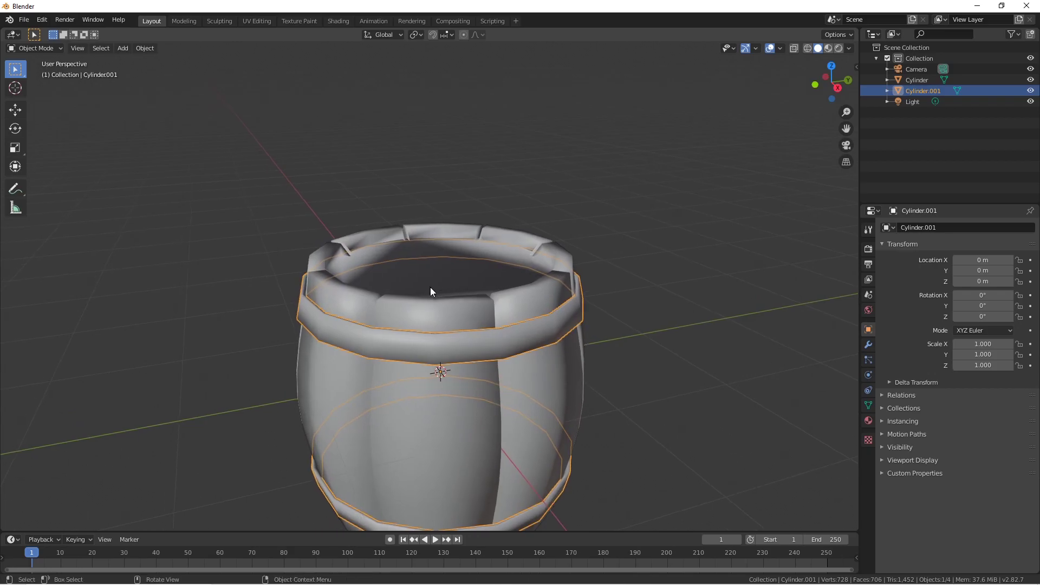
pyautogui.click(439, 314)
pyautogui.click(868, 345)
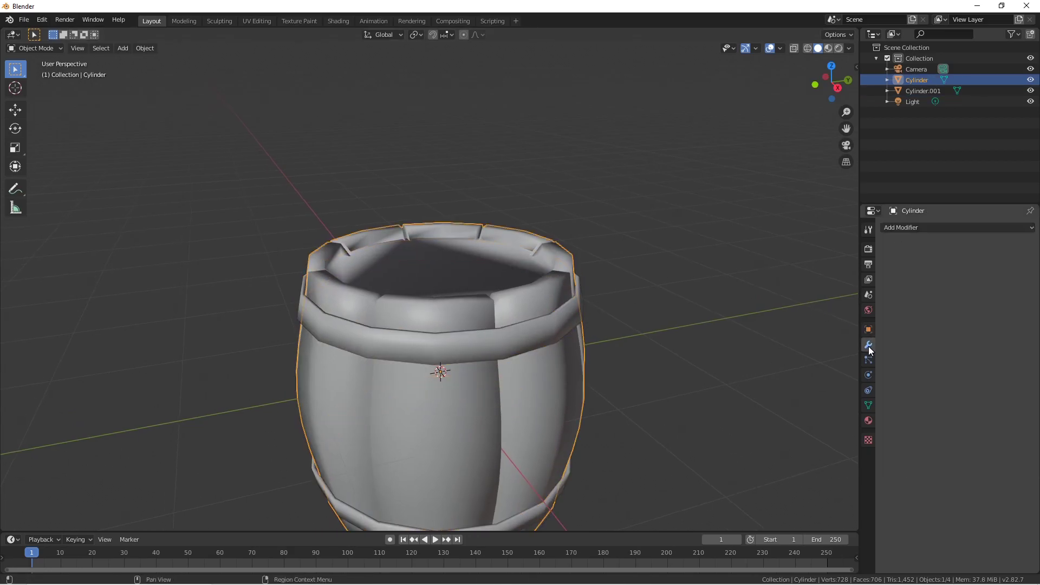
pyautogui.click(947, 228)
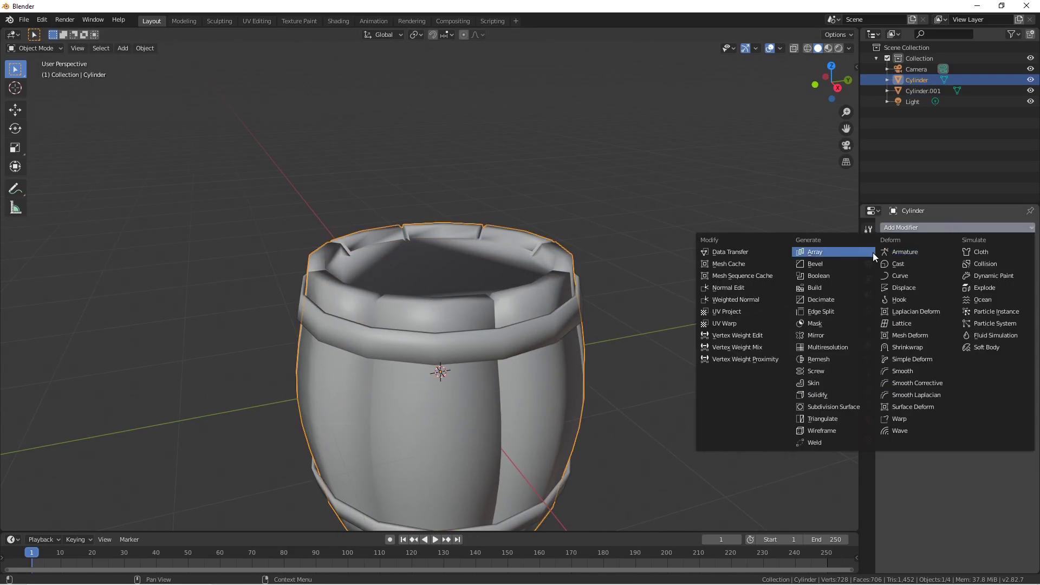
pyautogui.click(857, 265)
pyautogui.moveTo(505, 353); pyautogui.dragTo(430, 286, button='middle')
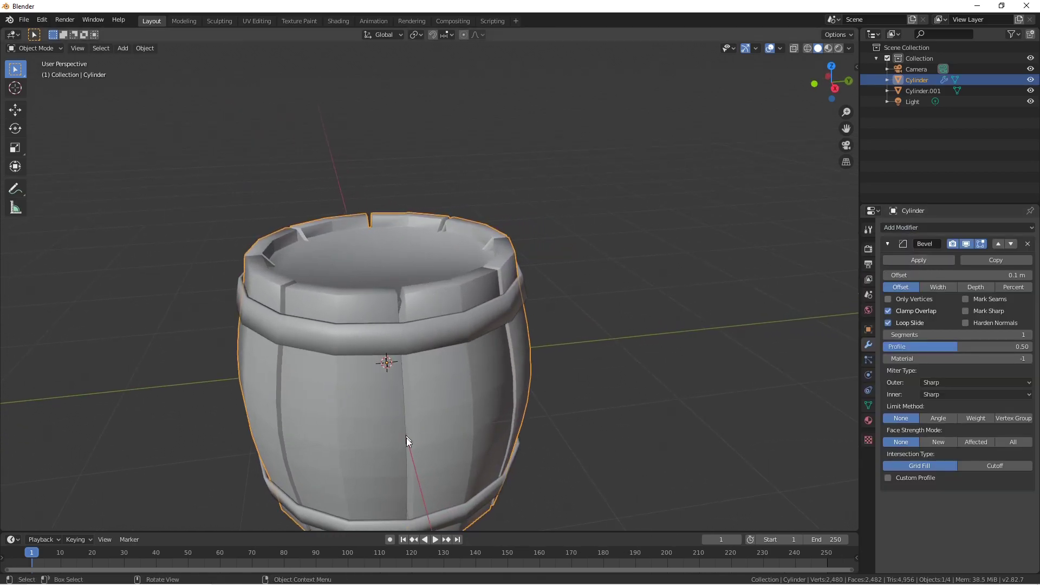
pyautogui.click(932, 420)
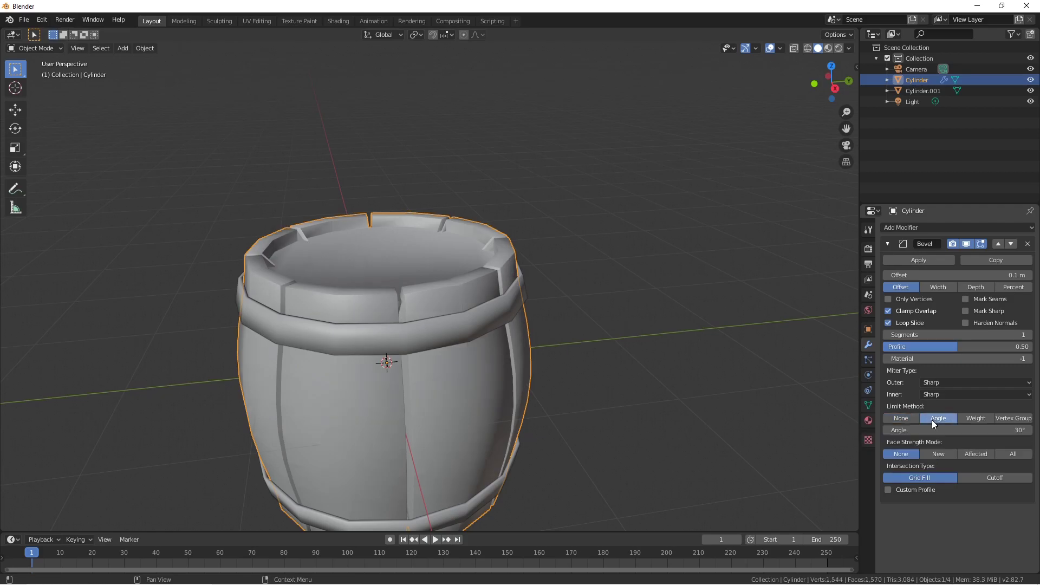
pyautogui.click(926, 262)
# Step: Add a Bevel modifier to the hoop bands, set its limit method to Angle, and apply the modifier
pyautogui.click(472, 334)
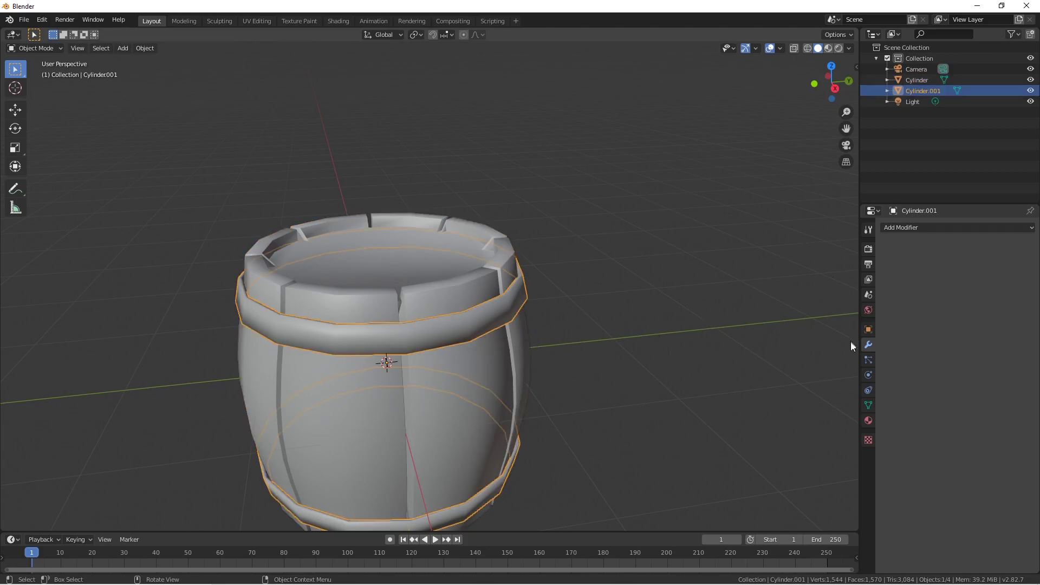
pyautogui.click(960, 227)
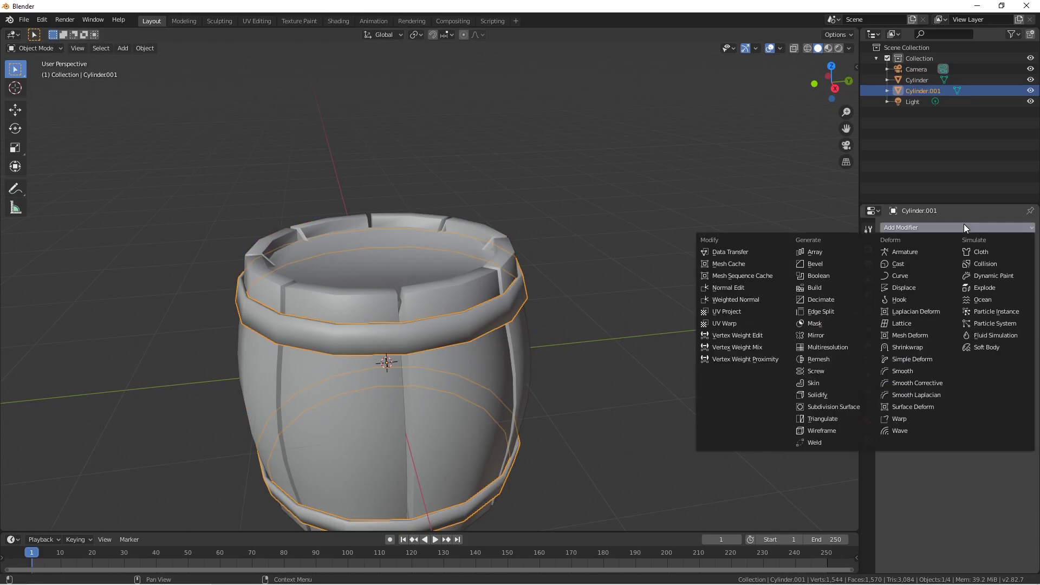
pyautogui.click(837, 268)
pyautogui.click(941, 418)
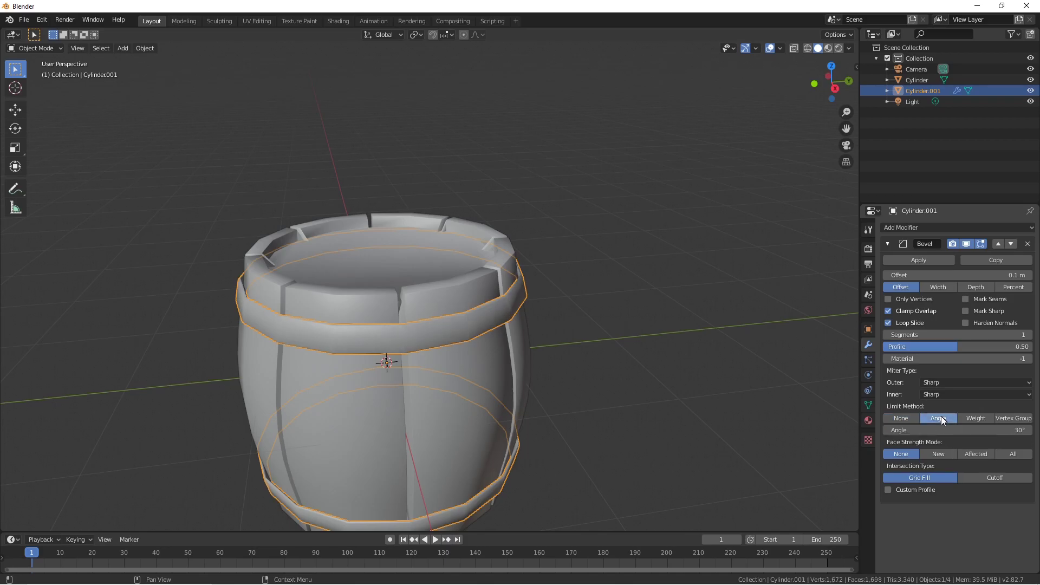
pyautogui.click(931, 260)
# Step: Deselect everything and examine the smooth-shaded, bevelled barrel and its hoops from different angles
pyautogui.moveTo(473, 283); pyautogui.dragTo(432, 294, button='middle')
pyautogui.press('Tab')
pyautogui.press('Tab')
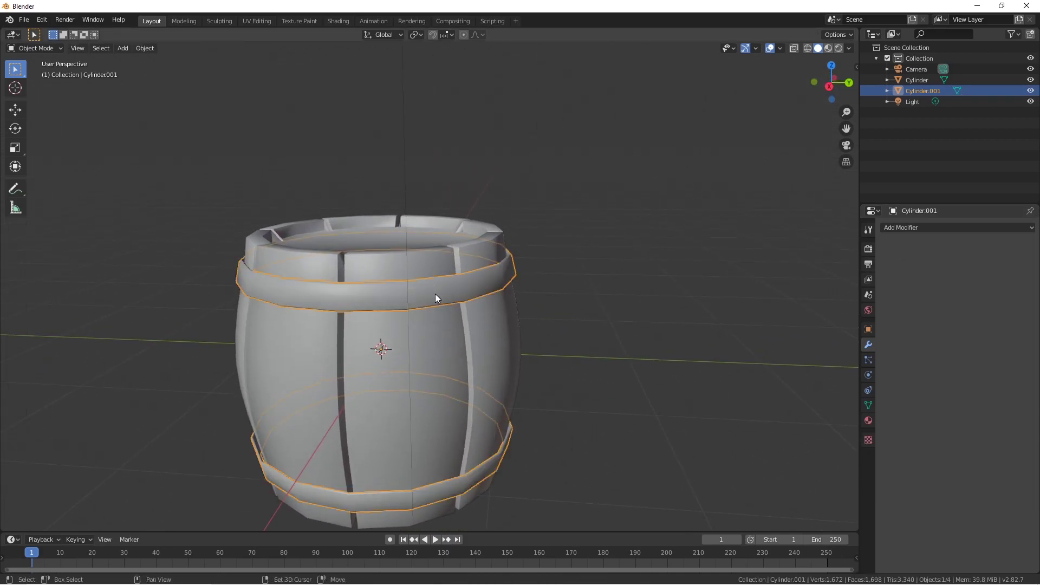
pyautogui.scroll(-2, 433, 292)
pyautogui.click(737, 300)
pyautogui.hotkey('shift', '`')
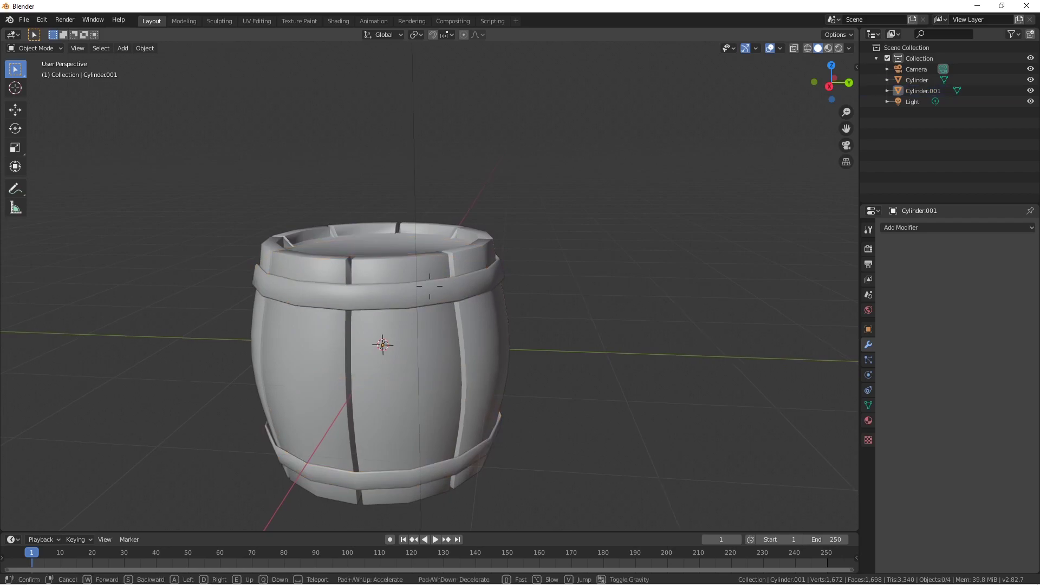
pyautogui.press('w')
pyautogui.click(430, 286)
pyautogui.hotkey('shift', '`')
pyautogui.press('w')
pyautogui.click(430, 286)
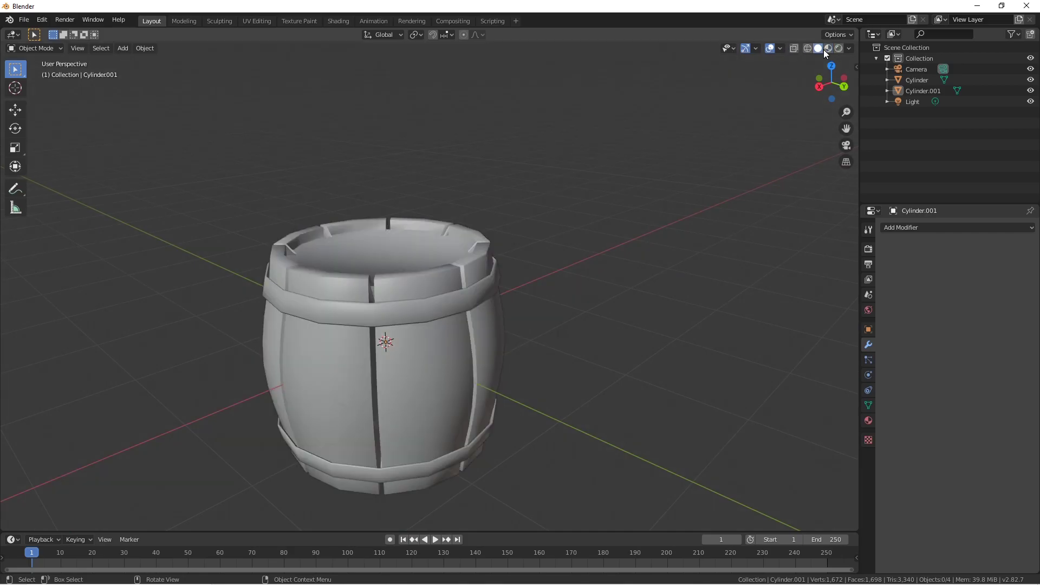
# Step: Switch the viewport to Material Preview shading and give the barrel body a new material named wood
pyautogui.click(827, 49)
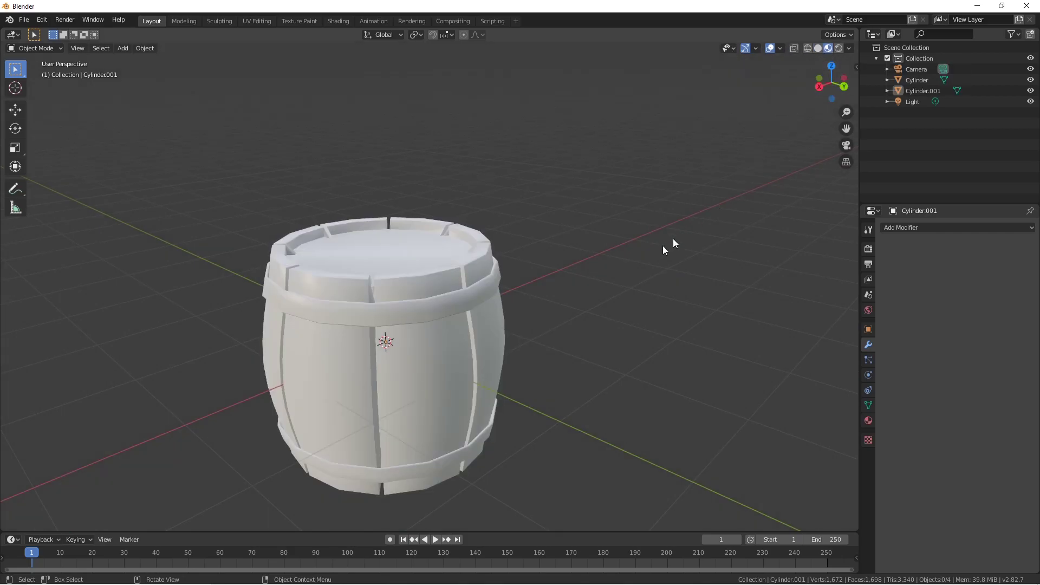
pyautogui.click(443, 286)
pyautogui.click(434, 308)
pyautogui.click(441, 282)
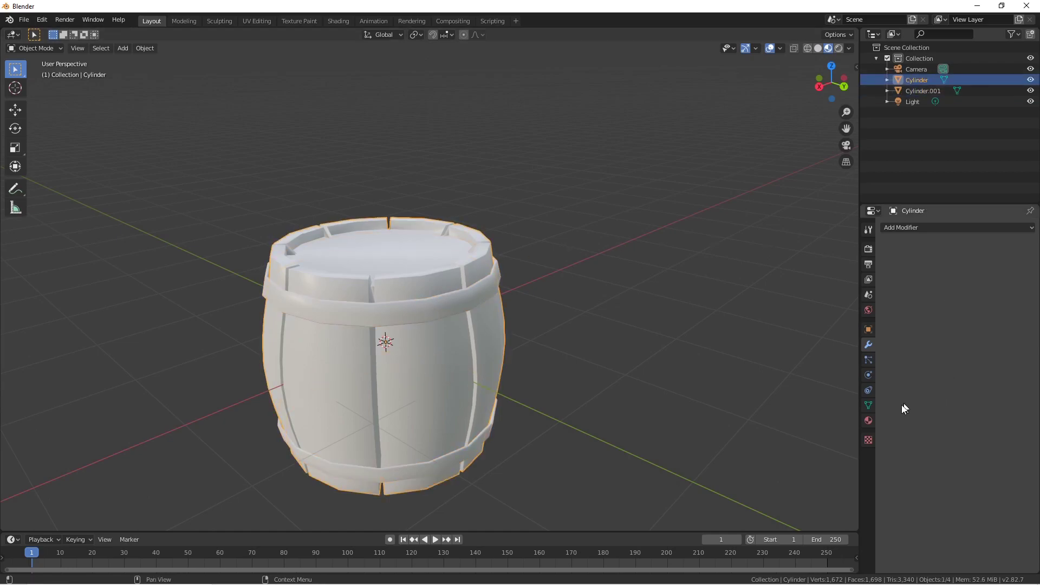
pyautogui.click(865, 441)
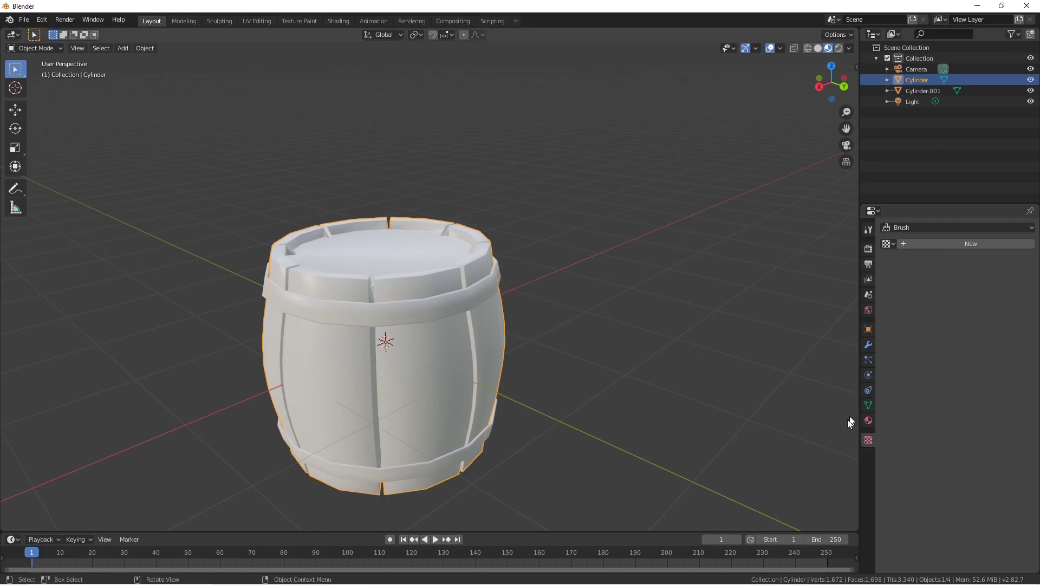
pyautogui.click(869, 421)
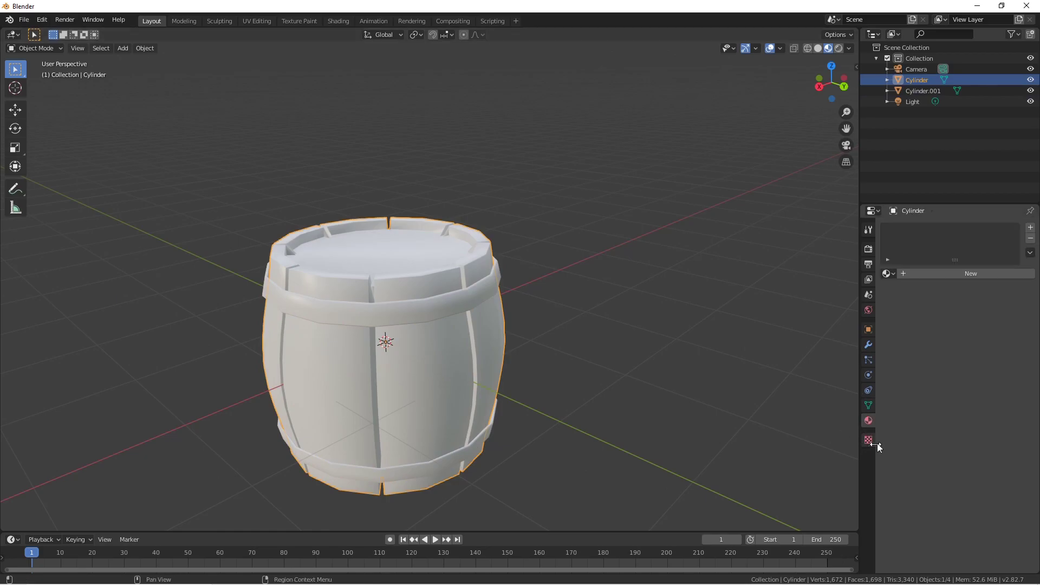
pyautogui.click(957, 272)
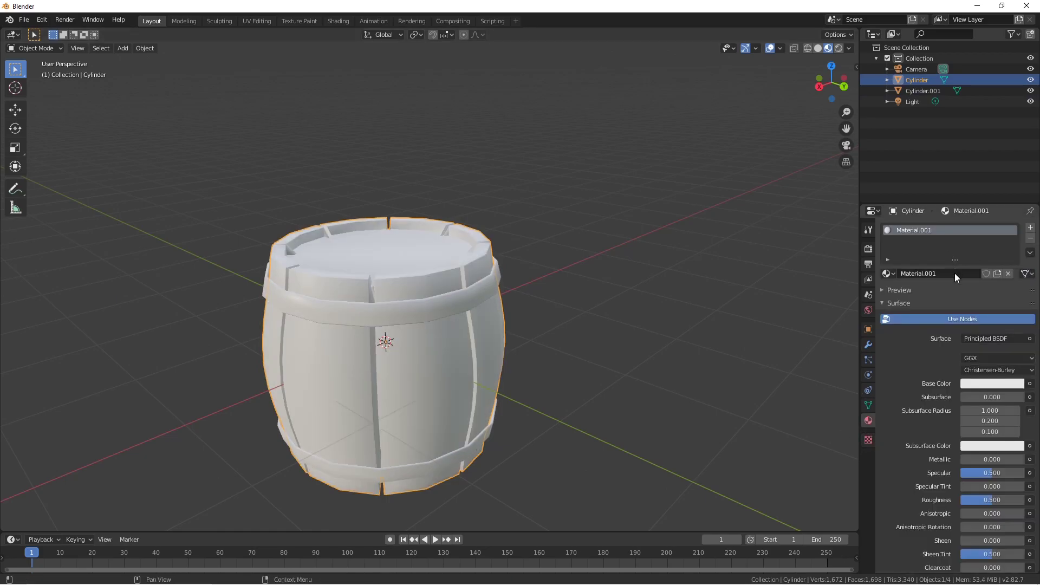
pyautogui.press('BackSpace')
pyautogui.press('Return')
# Step: Set the wood material's base color to a dark yellowish brown and deselect the barrel body
pyautogui.click(999, 385)
pyautogui.moveTo(989, 277); pyautogui.dragTo(948, 287)
pyautogui.moveTo(1016, 236); pyautogui.dragTo(1016, 283)
pyautogui.click(671, 244)
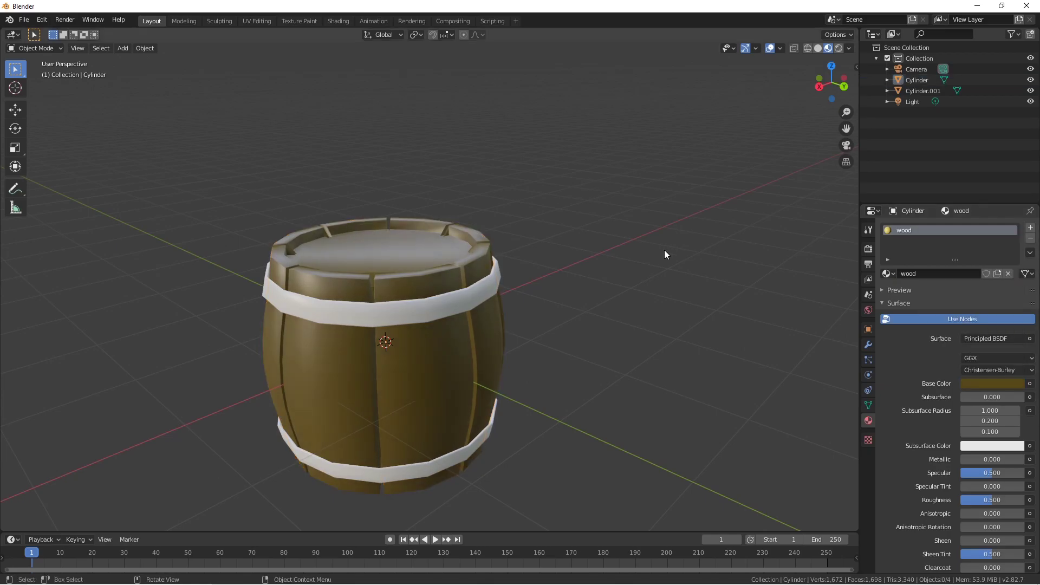
# Step: Select the hoop bands and give them a new material named metal
pyautogui.click(440, 320)
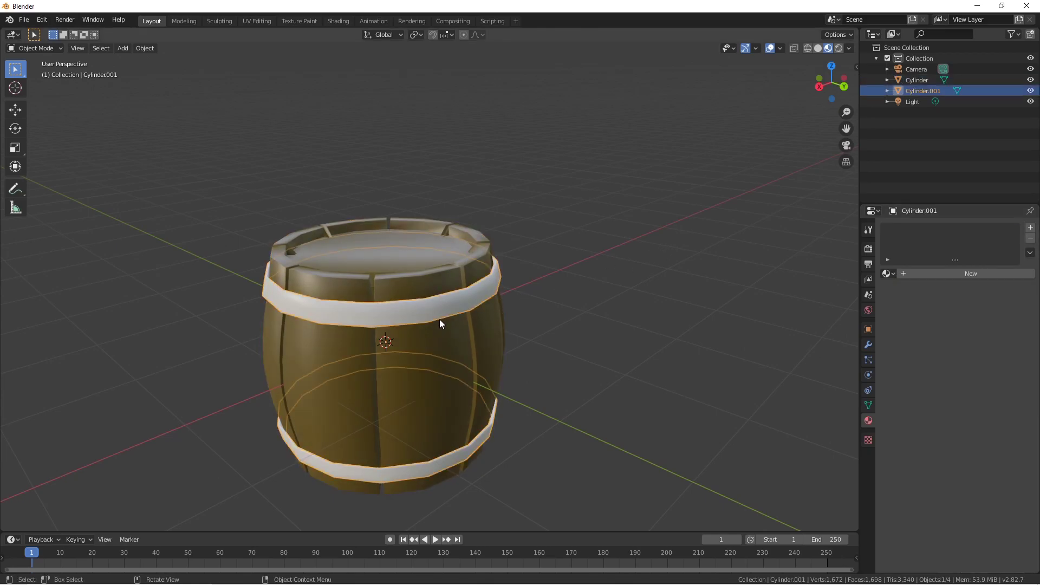
pyautogui.click(942, 274)
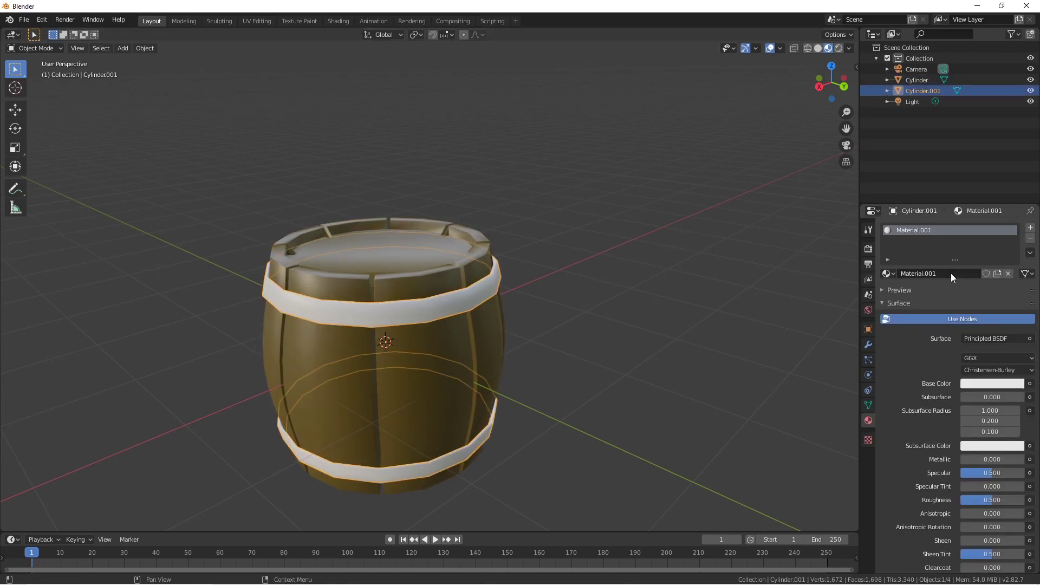
pyautogui.click(951, 273)
pyautogui.write('metal')
pyautogui.press('Return')
# Step: Set the metal material's base color to a very dark grey and deselect the hoop bands
pyautogui.click(1004, 384)
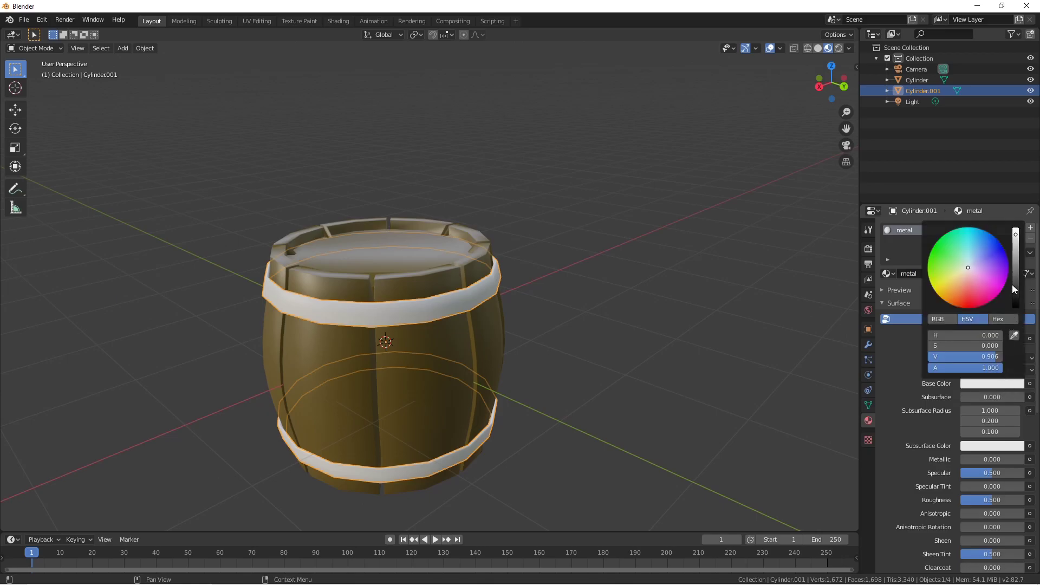
pyautogui.click(1015, 293)
pyautogui.click(726, 287)
# Step: Examine the wood and metal colors on the barrel from several angles, including the recessed lid
pyautogui.hotkey('shift', '`')
pyautogui.press('s')
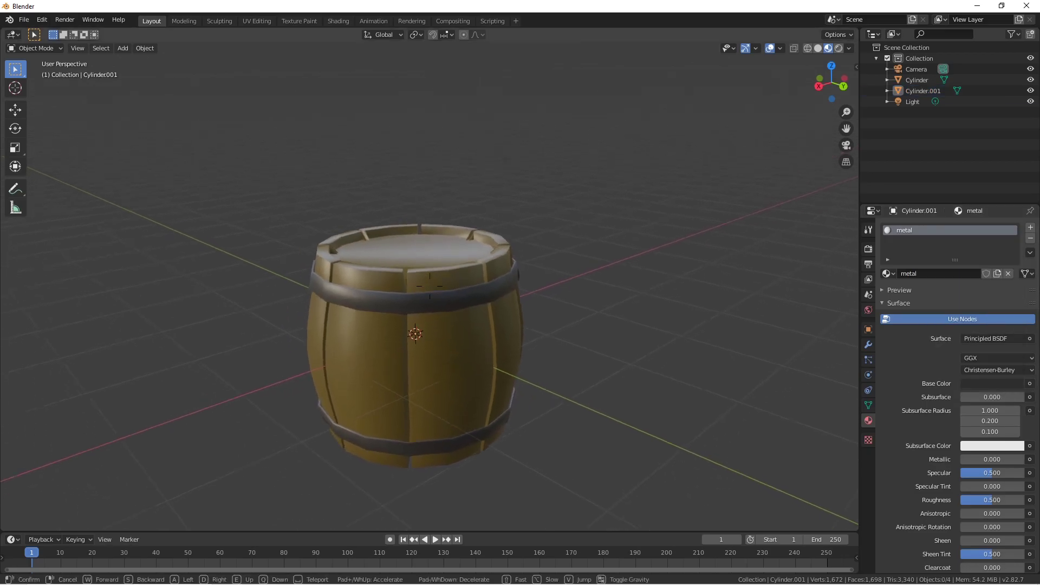
pyautogui.press('d')
pyautogui.press('q')
pyautogui.press('e')
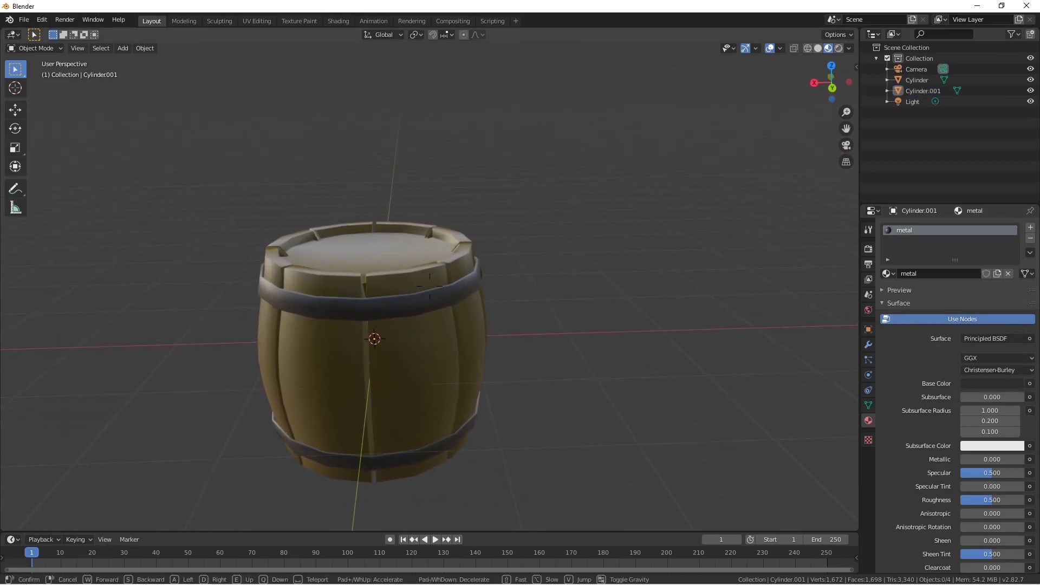
pyautogui.press('a')
pyautogui.press('e')
pyautogui.press('w')
pyautogui.press('s')
pyautogui.press('w')
pyautogui.press('s')
pyautogui.click(429, 286)
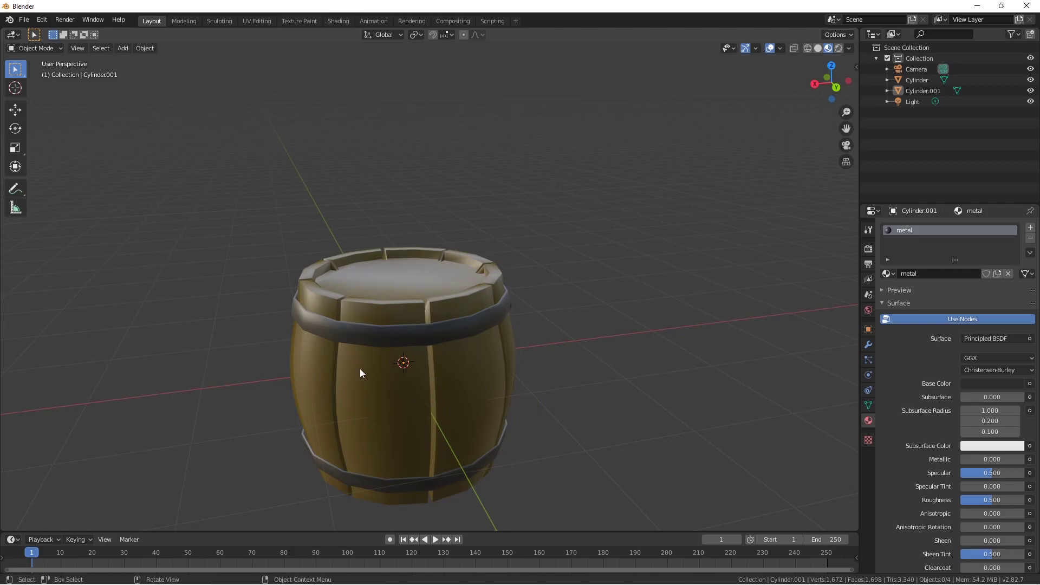
pyautogui.hotkey('shift', '`')
pyautogui.press('w')
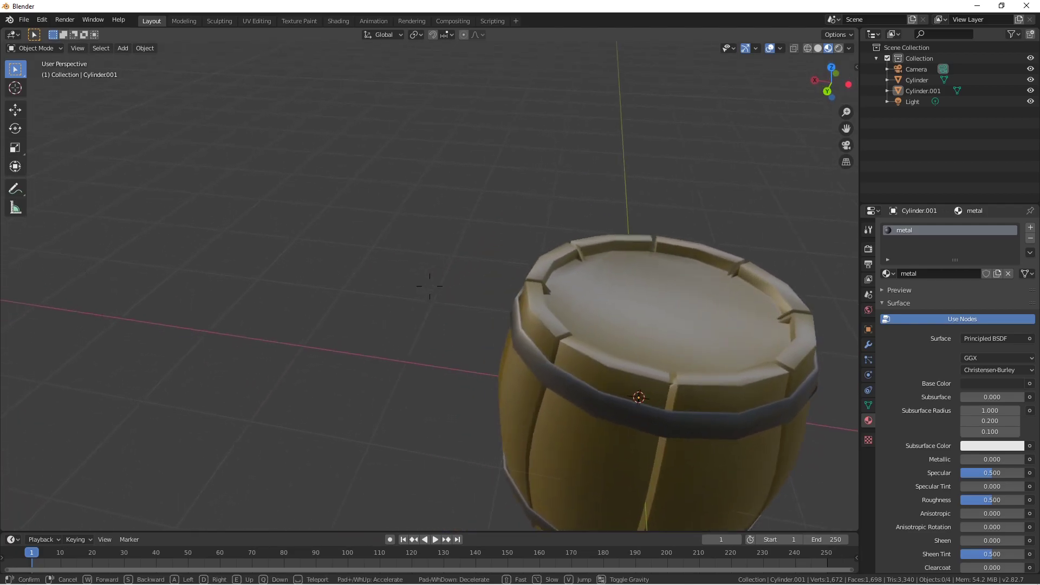
pyautogui.press('w')
pyautogui.press('s')
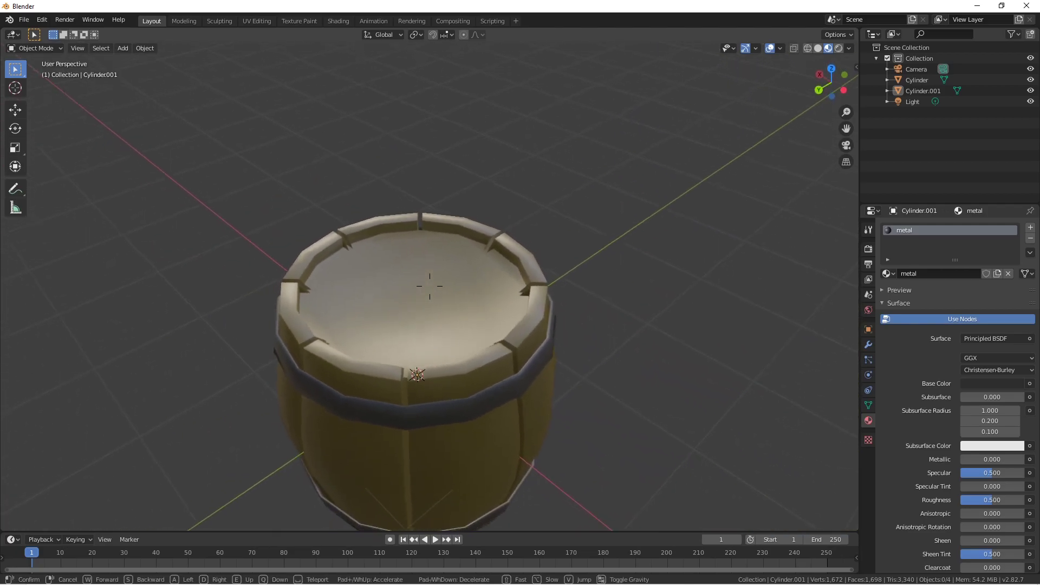
pyautogui.click(430, 286)
pyautogui.press('Tab')
pyautogui.press('Tab')
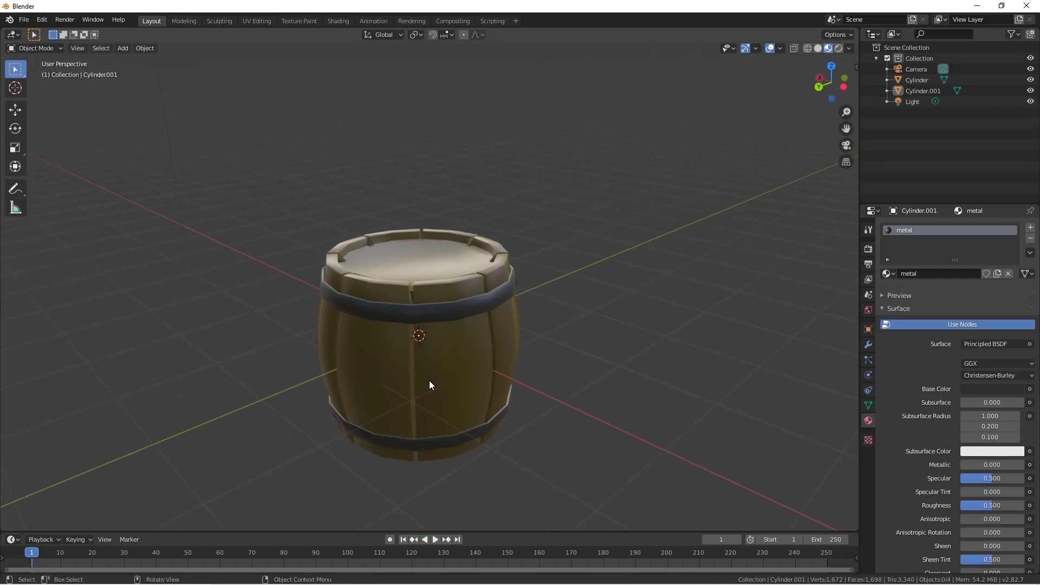
# Step: Select the barrel body, switch to the UV Editing workspace, and set its 3D view to Material Preview shading
pyautogui.click(430, 383)
pyautogui.press('Tab')
pyautogui.press('Tab')
pyautogui.hotkey('shift', '`')
pyautogui.click(441, 248)
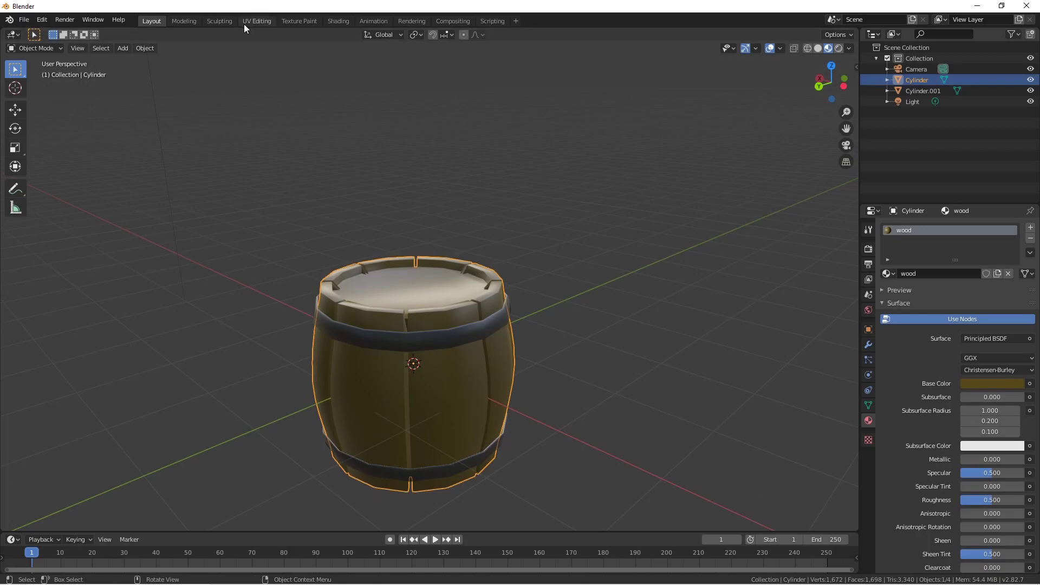
pyautogui.hotkey('shift', '`')
pyautogui.click(430, 287)
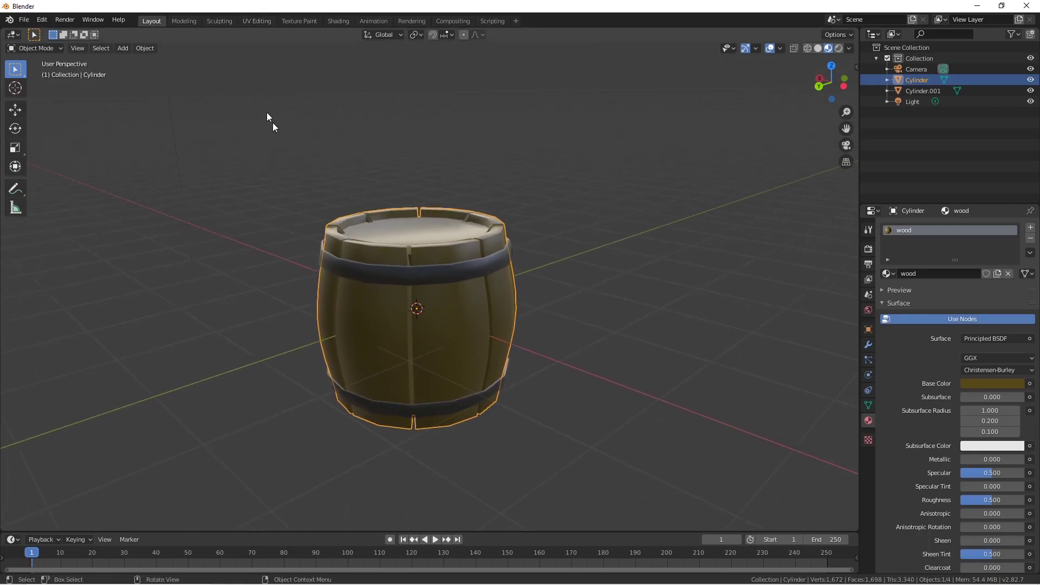
pyautogui.click(258, 21)
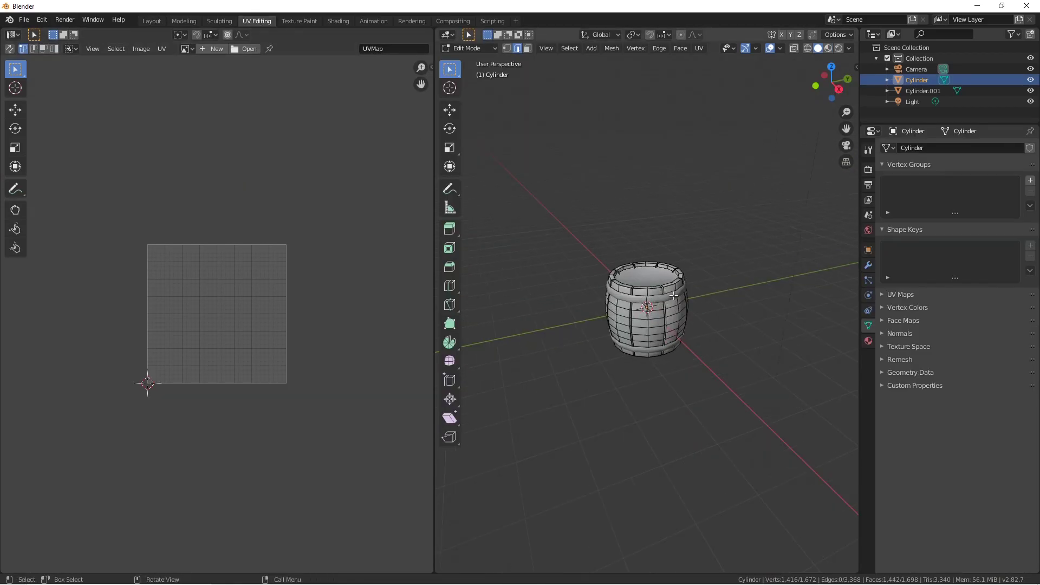
pyautogui.scroll(1, 674, 296)
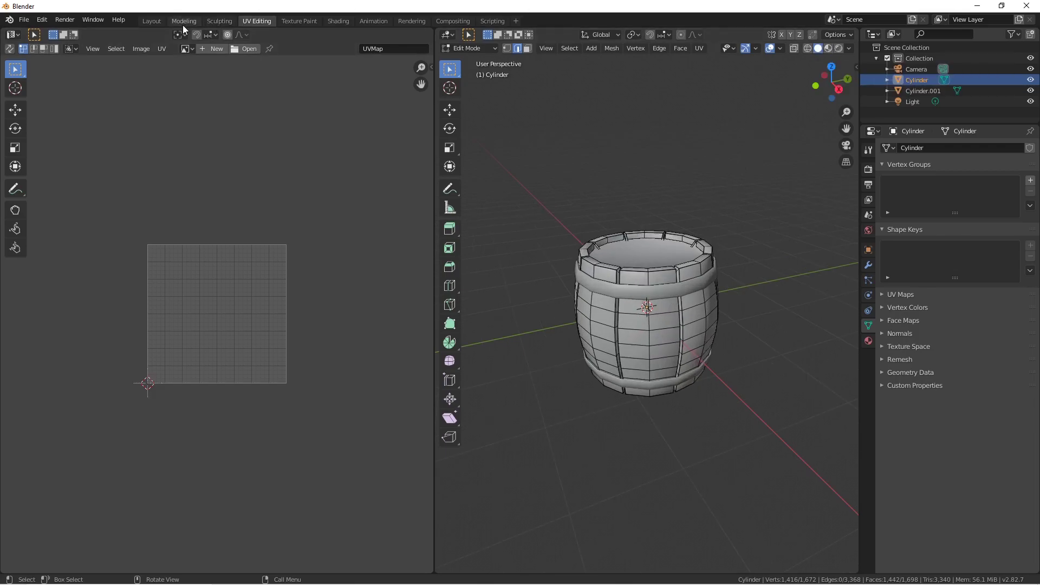
pyautogui.click(825, 50)
pyautogui.click(161, 18)
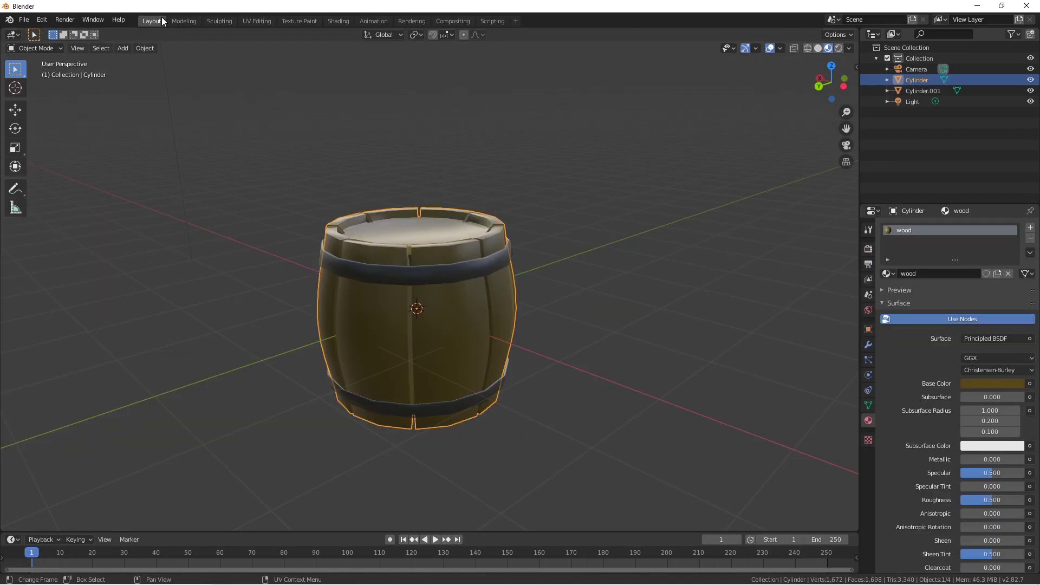
pyautogui.click(255, 20)
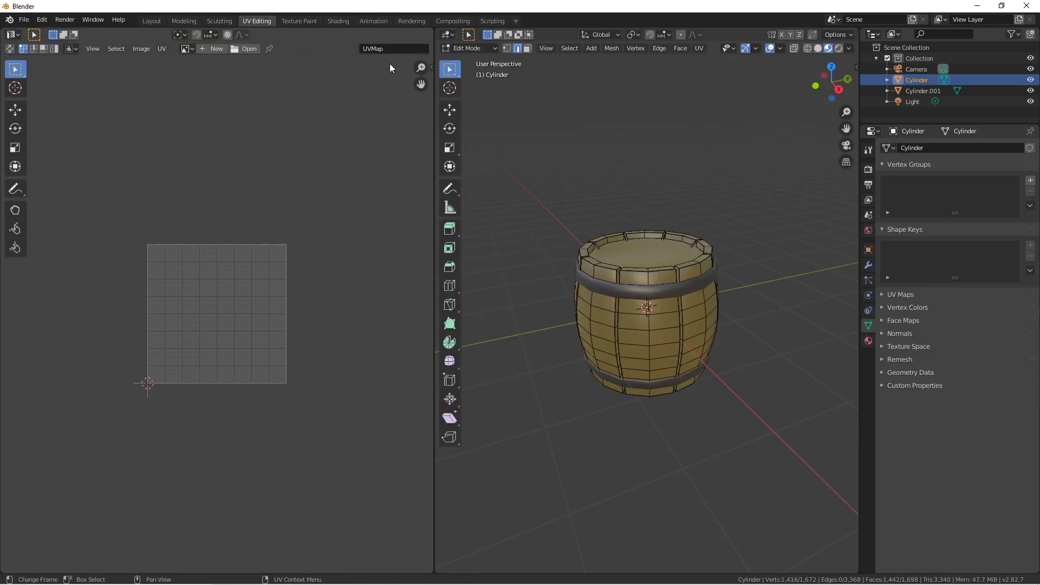
pyautogui.scroll(1, 683, 312)
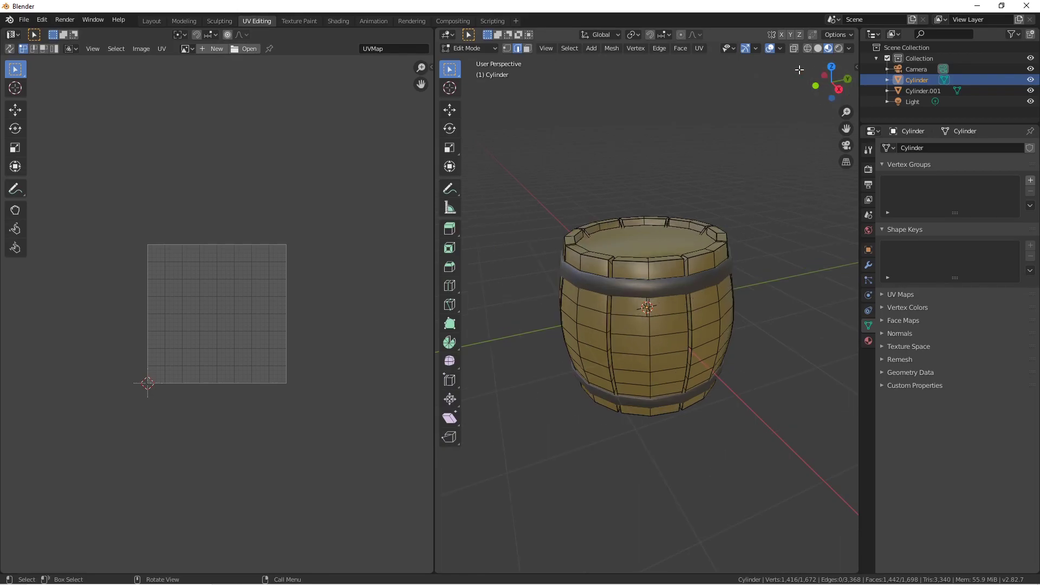
# Step: Select the barrel body's whole mesh in Edit Mode and examine its UV layout
pyautogui.press('Tab')
pyautogui.press('Tab')
pyautogui.press('Tab')
pyautogui.press('Tab')
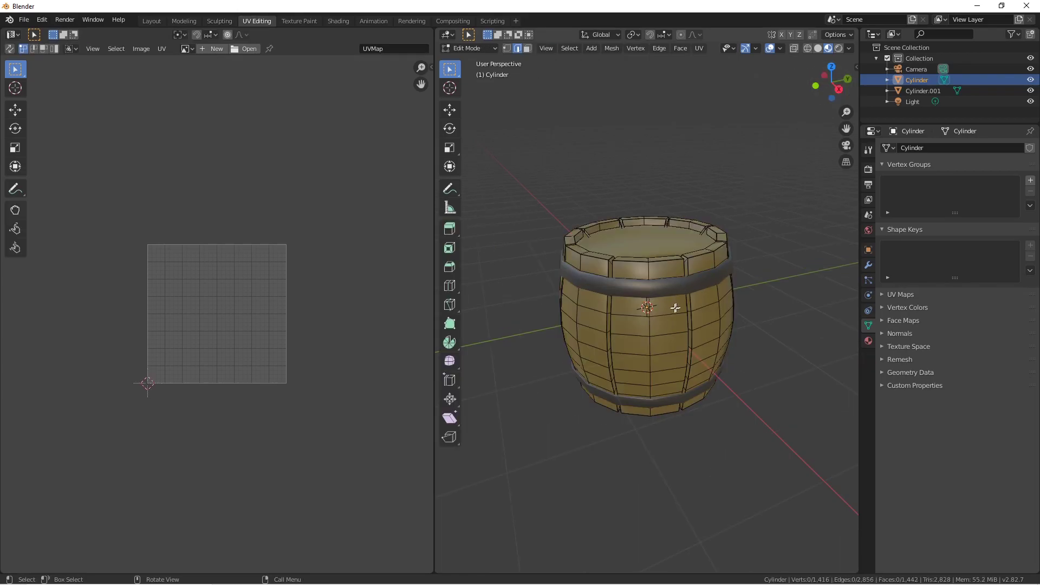
pyautogui.press('Tab')
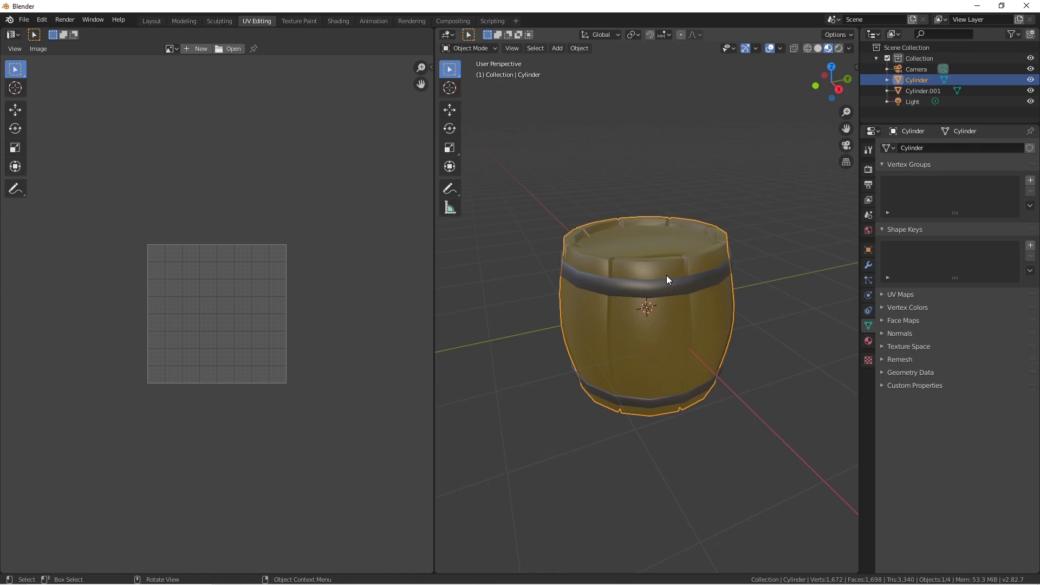
pyautogui.press('Tab')
pyautogui.press('a')
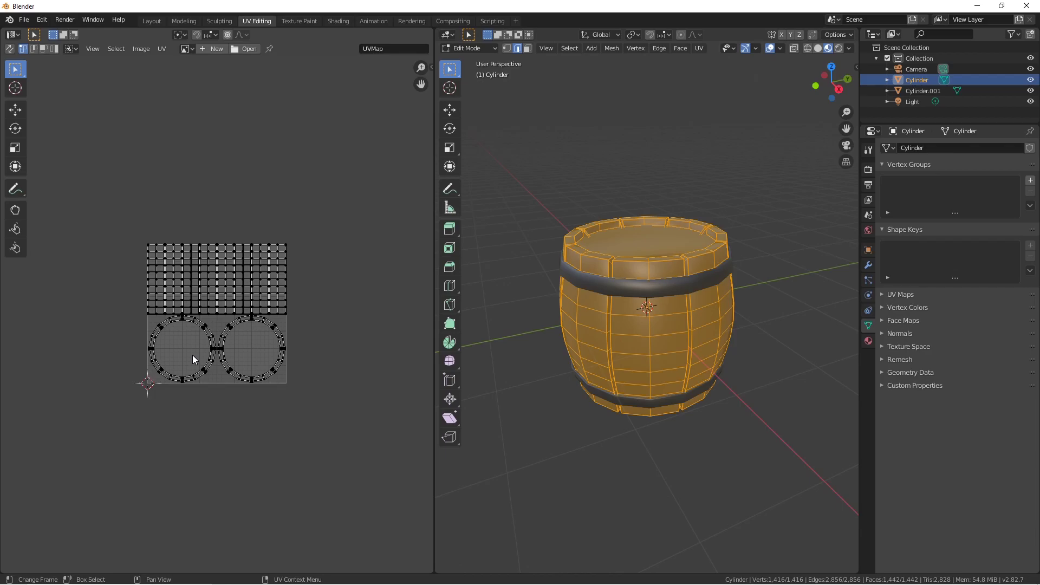
pyautogui.press('Tab')
# Step: Select the whole mesh of the hoop bands in Edit Mode and examine its UV layout
pyautogui.click(641, 291)
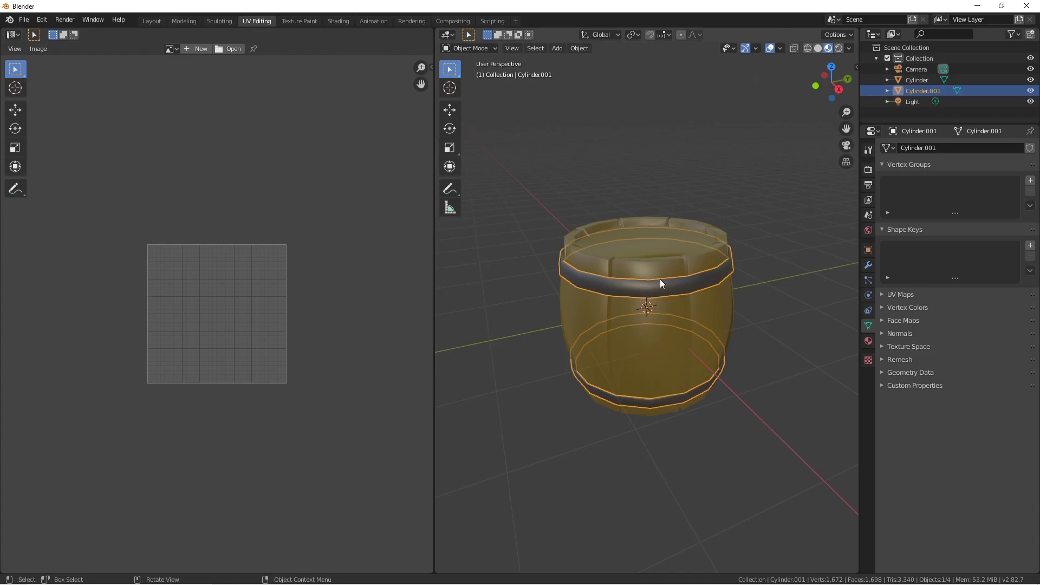
pyautogui.press('Tab')
pyautogui.press('a')
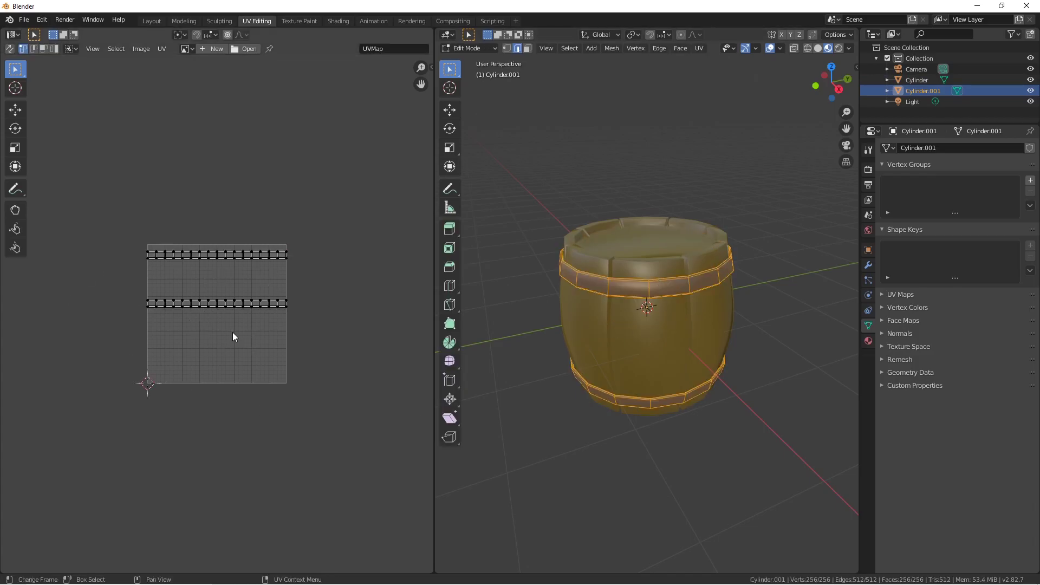
pyautogui.press('Tab')
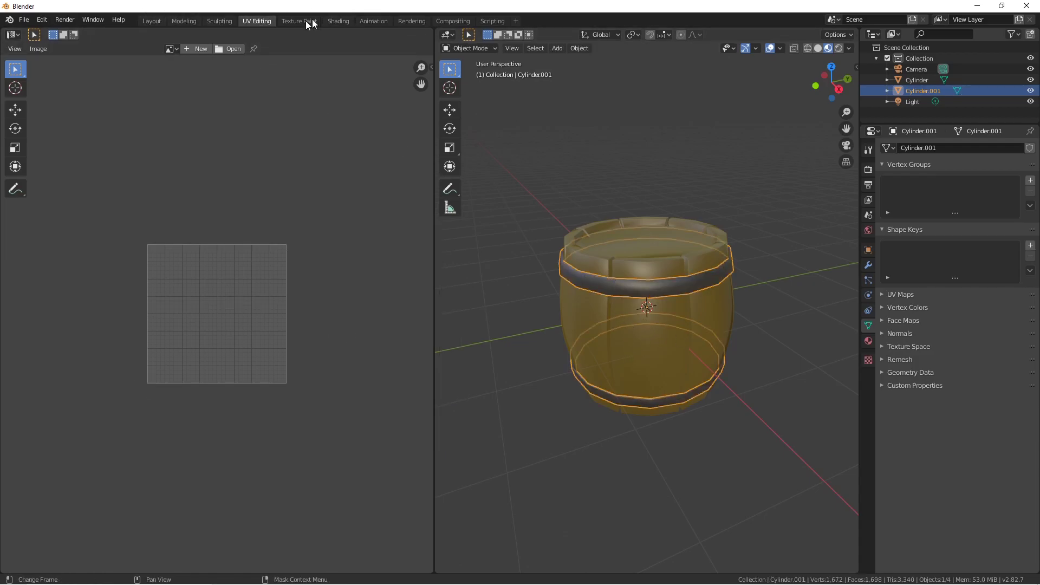
# Step: Return to the Layout workspace and join the barrel body with the hoop bands into a single object
pyautogui.click(151, 21)
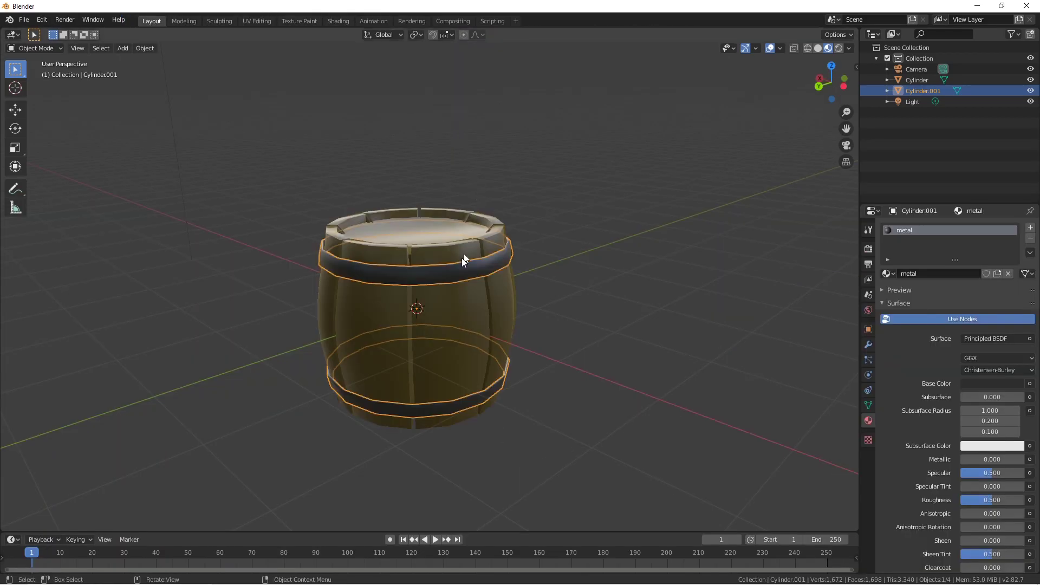
pyautogui.click(458, 289)
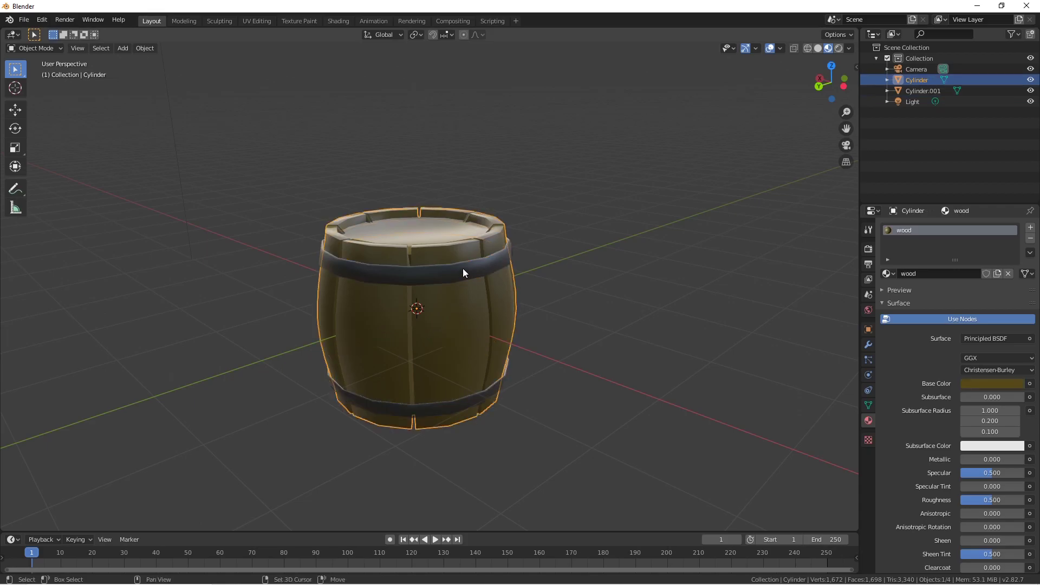
pyautogui.keyDown('shift'); pyautogui.click(463, 269); pyautogui.keyUp('shift')
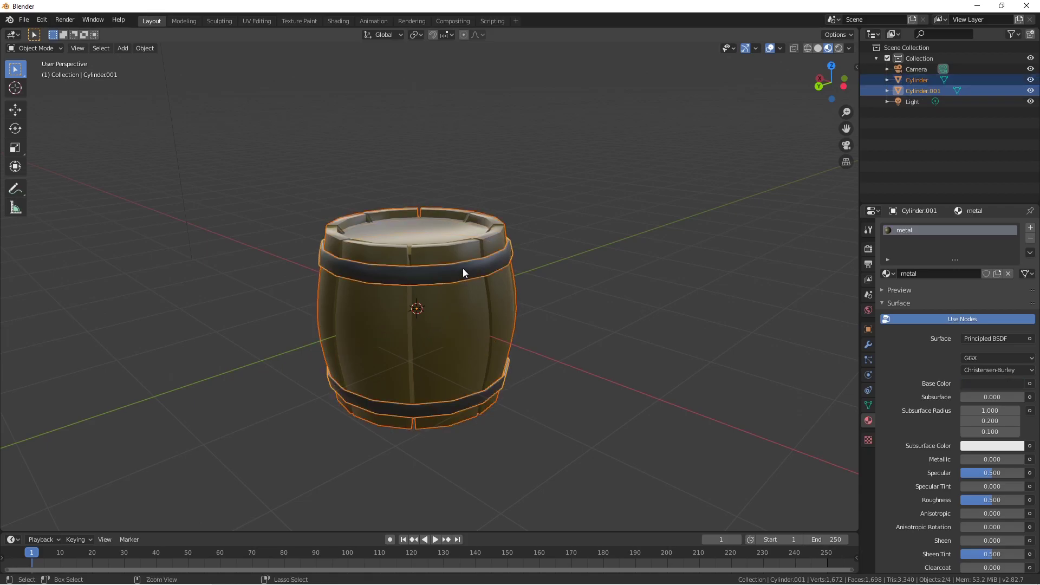
pyautogui.hotkey('ctrl', 'j')
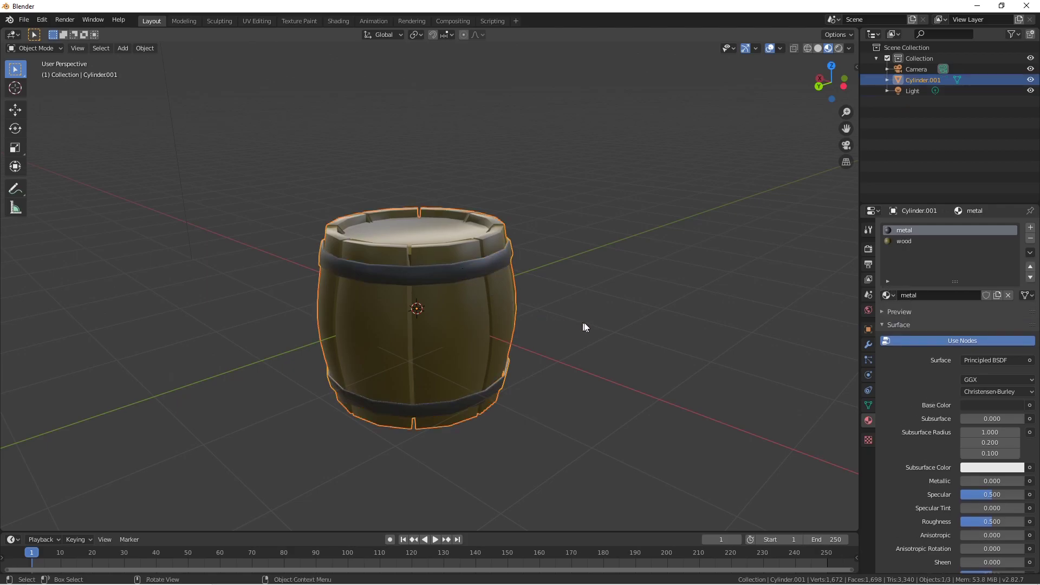
pyautogui.press('Tab')
pyautogui.press('Tab')
pyautogui.press('Tab')
pyautogui.press('Tab')
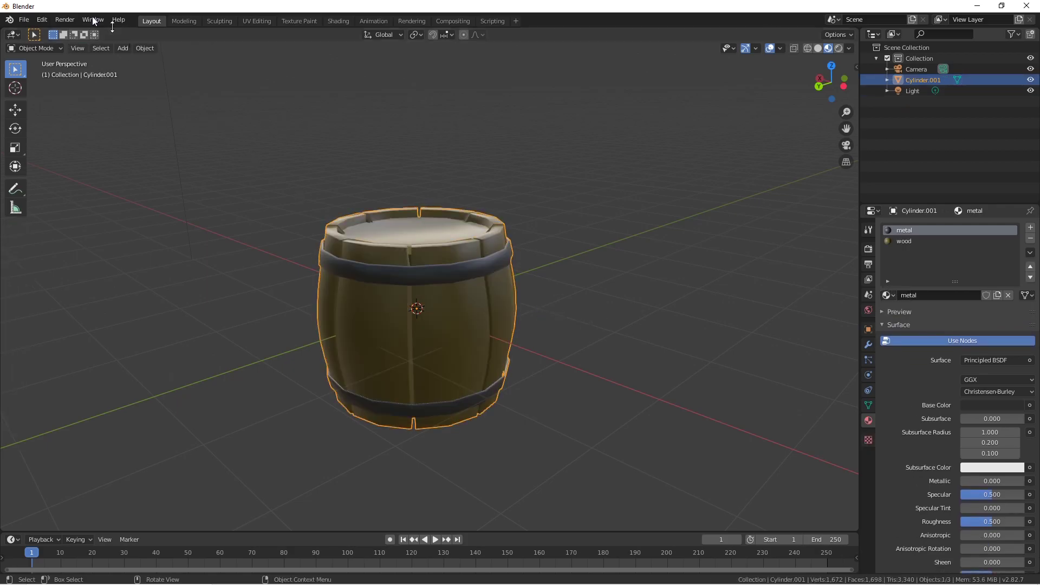
# Step: Save the barrel scene as Barrel.blend in the DP folder on the Desktop
pyautogui.click(24, 19)
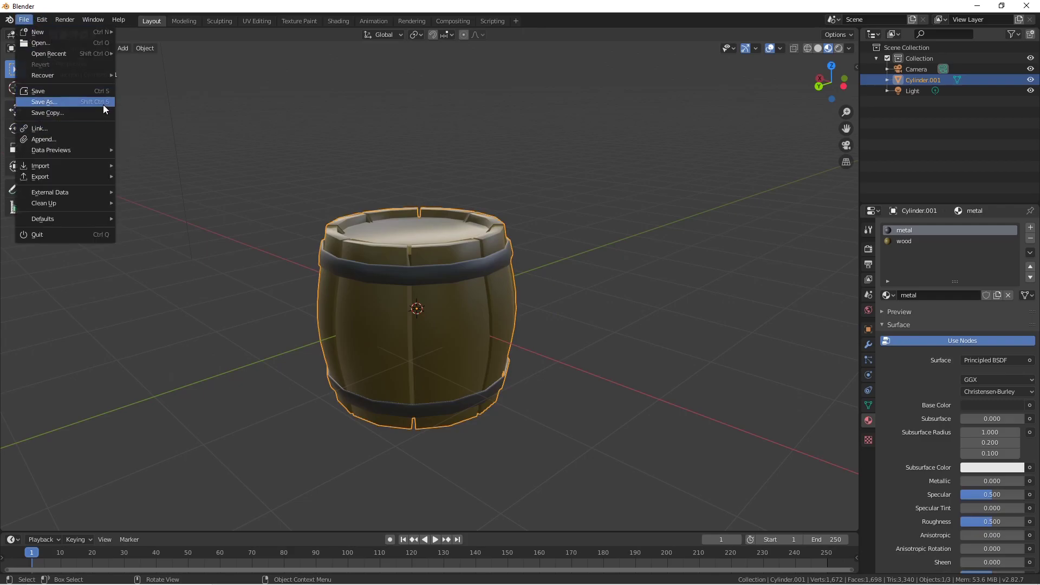
pyautogui.click(44, 102)
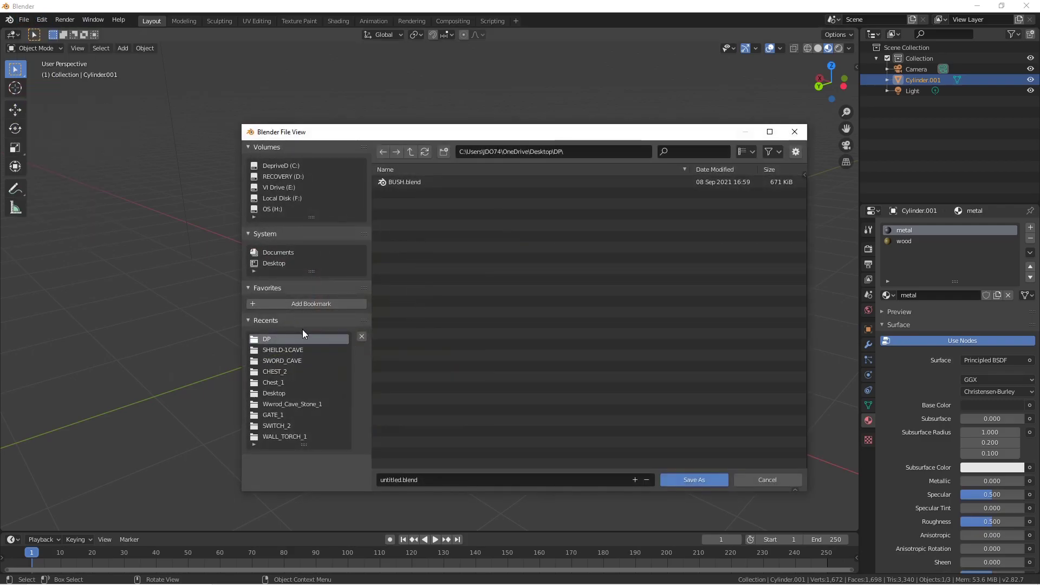
pyautogui.click(280, 264)
pyautogui.click(432, 291)
pyautogui.click(431, 291)
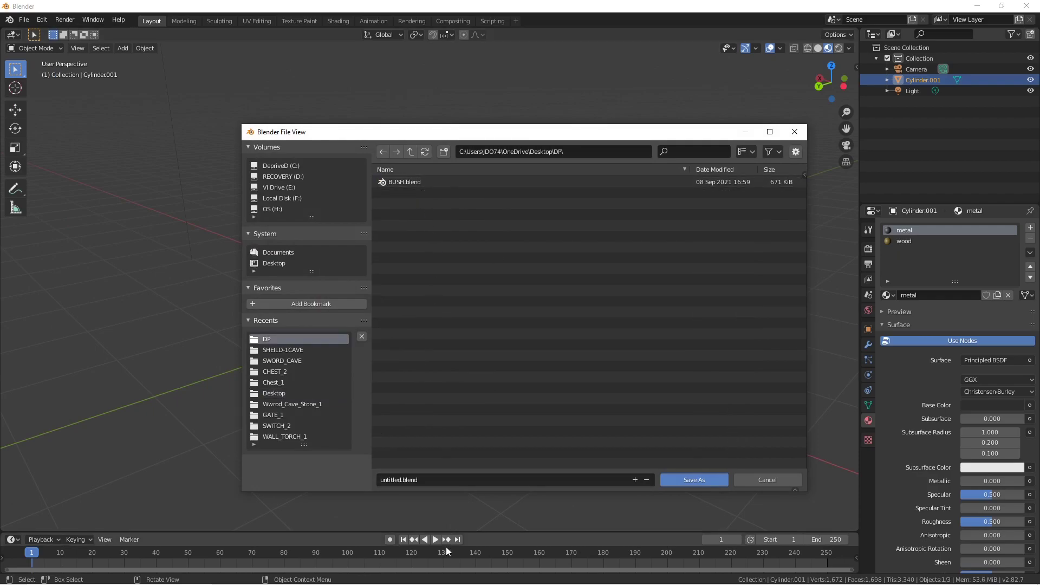
pyautogui.click(478, 476)
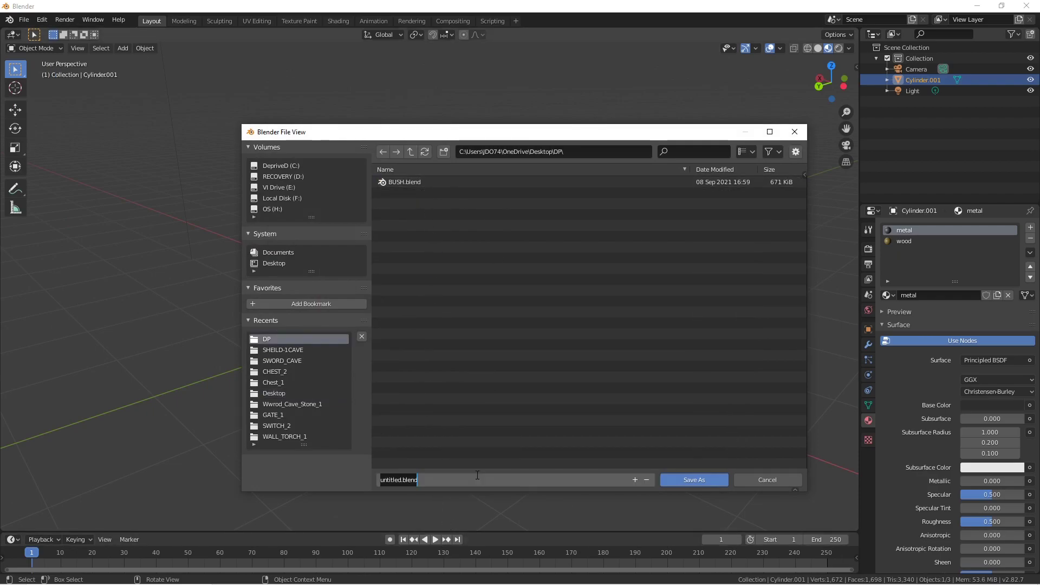
pyautogui.write('BN')
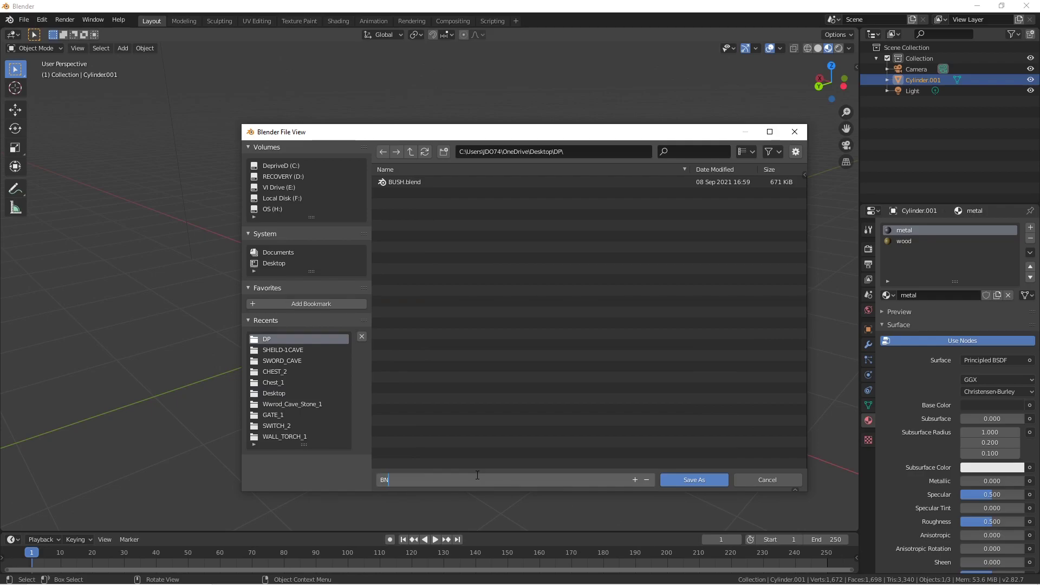
pyautogui.write('rrel')
pyautogui.press('Return')
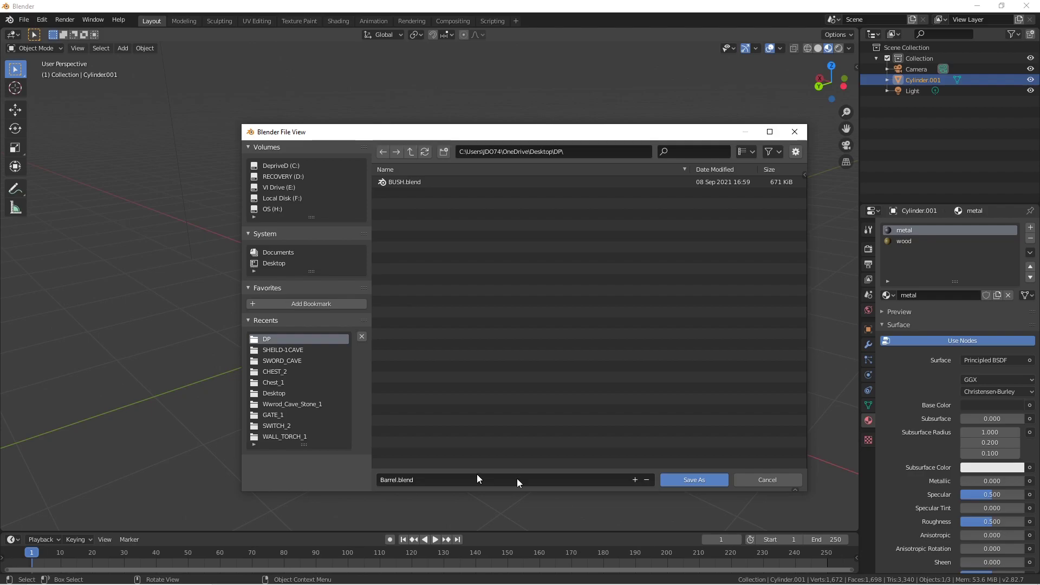
pyautogui.click(698, 480)
# Step: Export the barrel in FBX format as Barrel.fbx to the DP folder
pyautogui.click(24, 20)
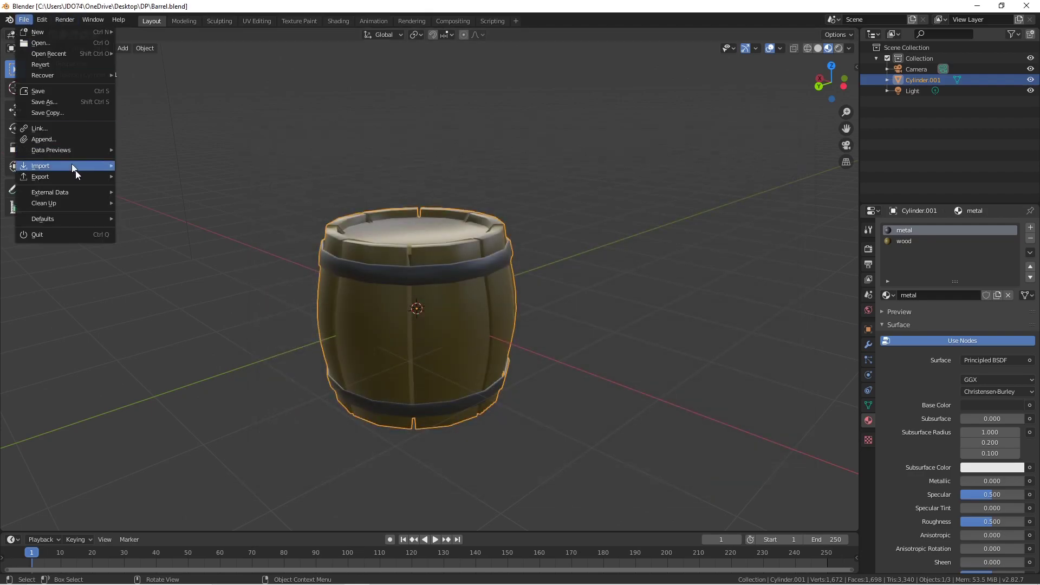
pyautogui.moveTo(93, 175)
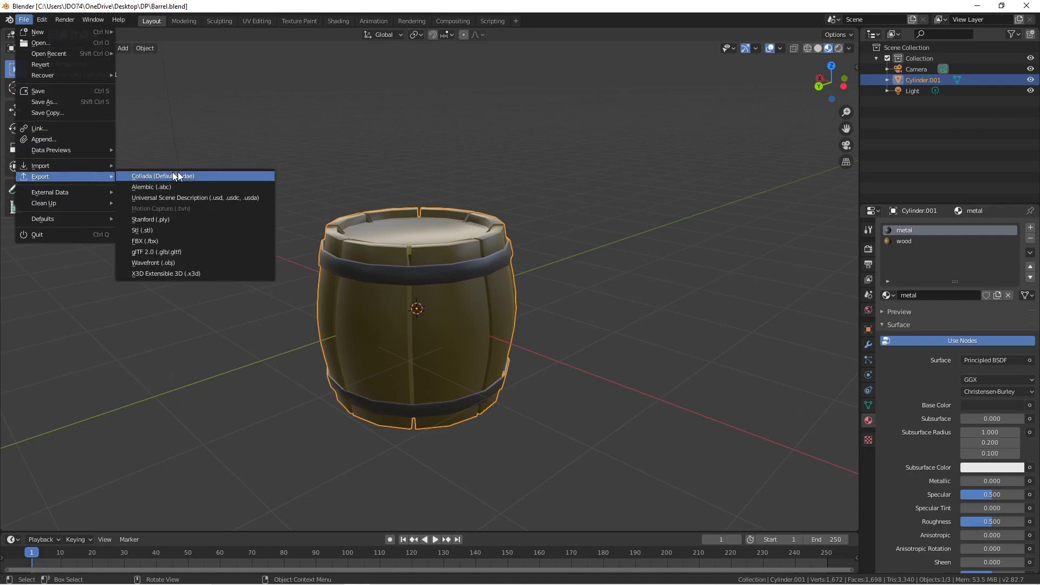
pyautogui.click(214, 240)
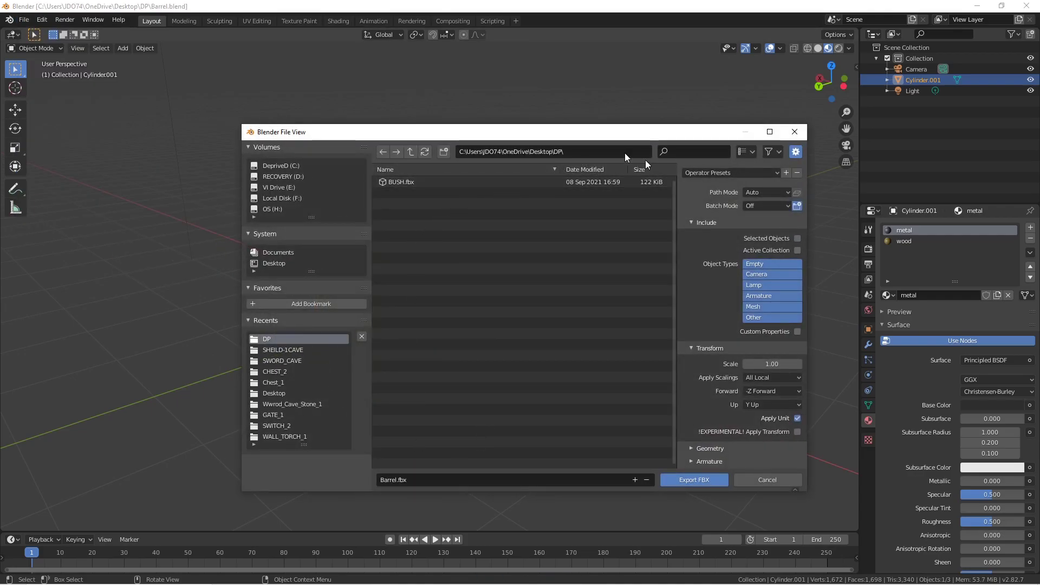
pyautogui.click(710, 478)
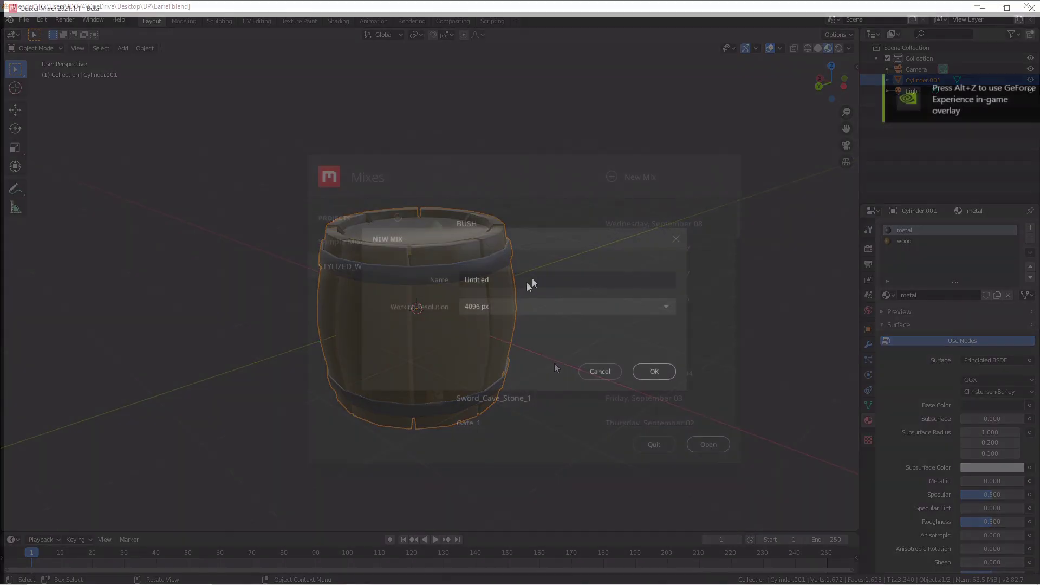
# Step: In Quixel Mixer, create a new mix named barrel with a 4096 px working resolution
pyautogui.moveTo(535, 284); pyautogui.dragTo(378, 278)
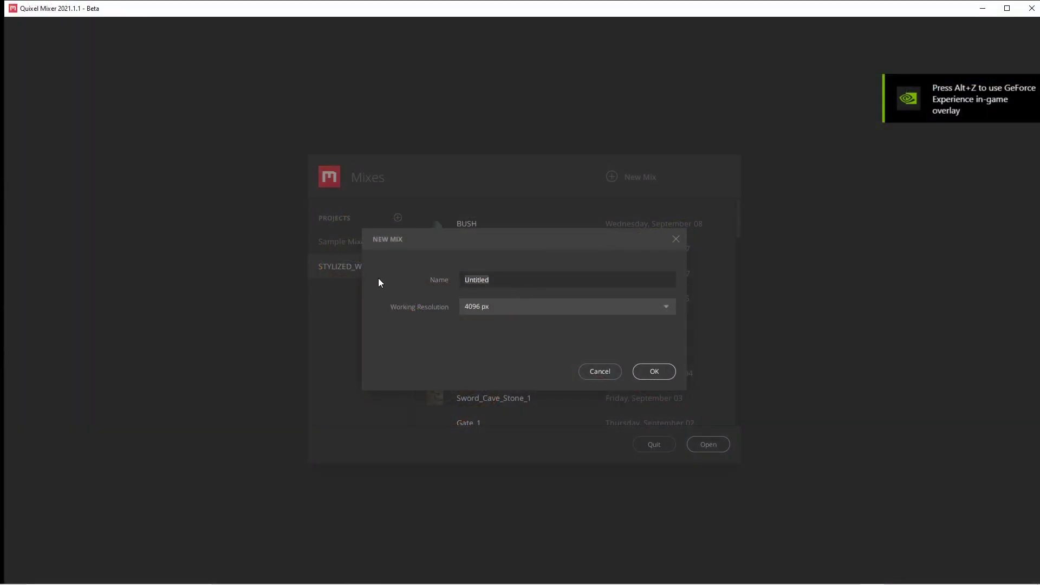
pyautogui.write('barrel')
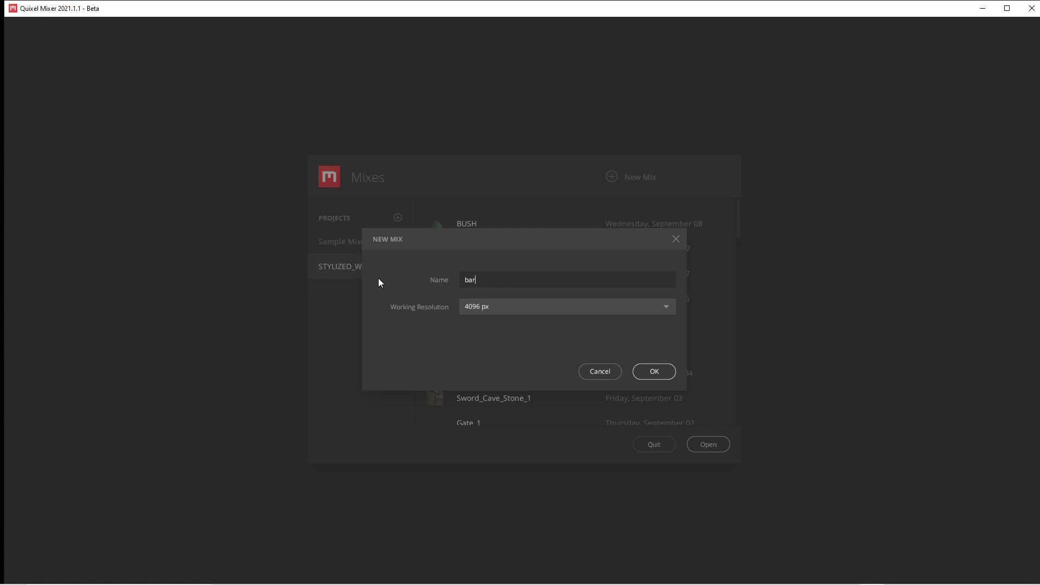
pyautogui.press('Return')
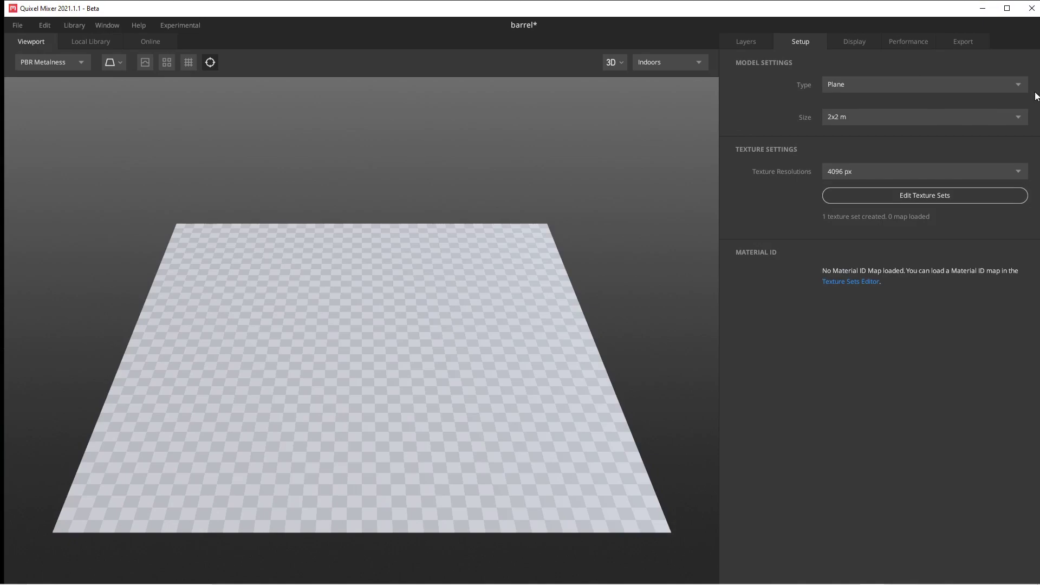
# Step: Load Barrel.fbx from the DP folder as the mix's custom model and check its texture sets in the Texture Sets Editor
pyautogui.click(959, 85)
pyautogui.click(942, 133)
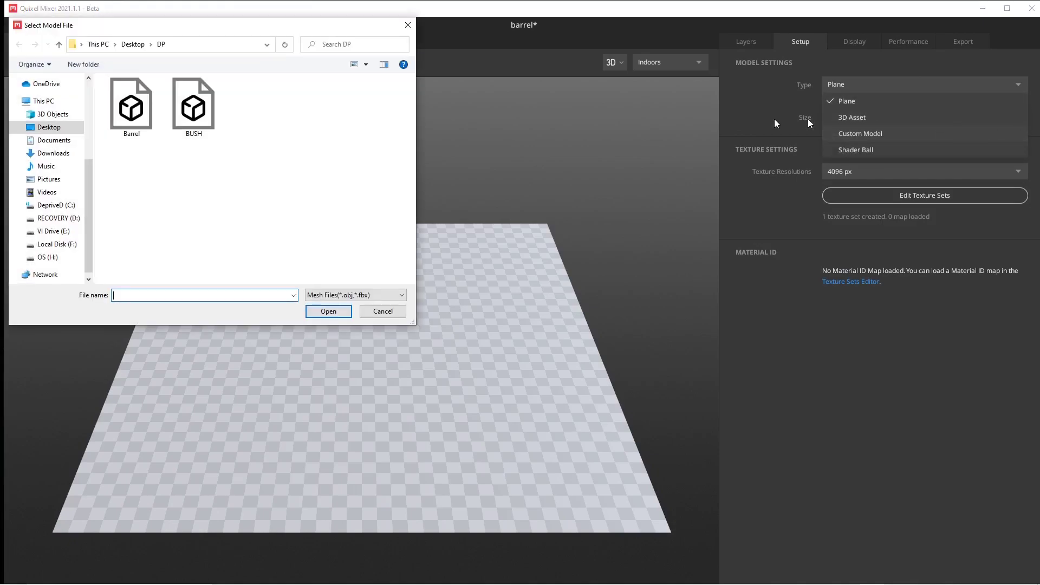
pyautogui.doubleClick(142, 118)
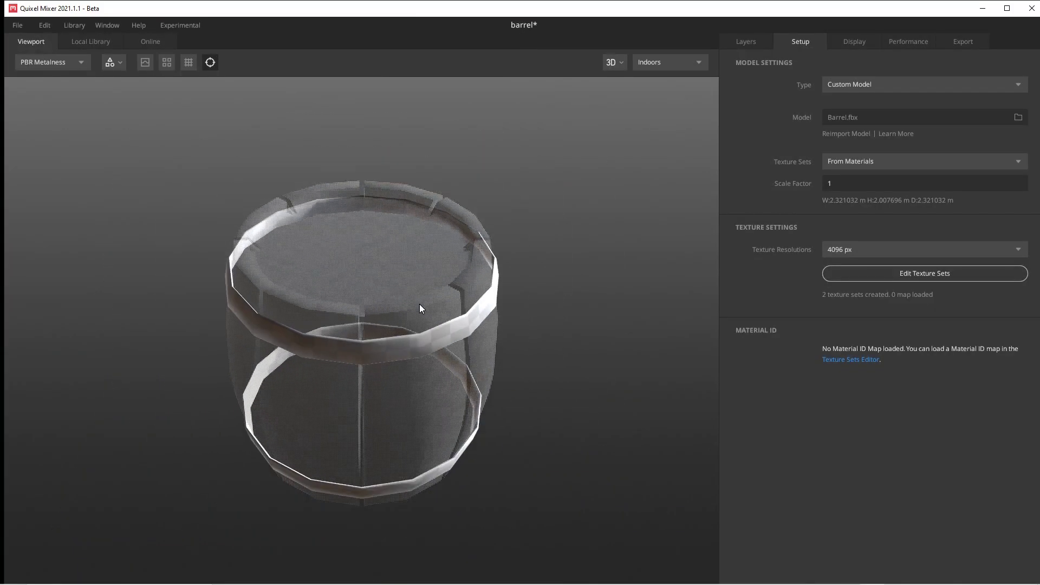
pyautogui.moveTo(398, 294)
pyautogui.mouseDown()
pyautogui.moveTo(431, 339)
pyautogui.moveTo(478, 321)
pyautogui.mouseUp()
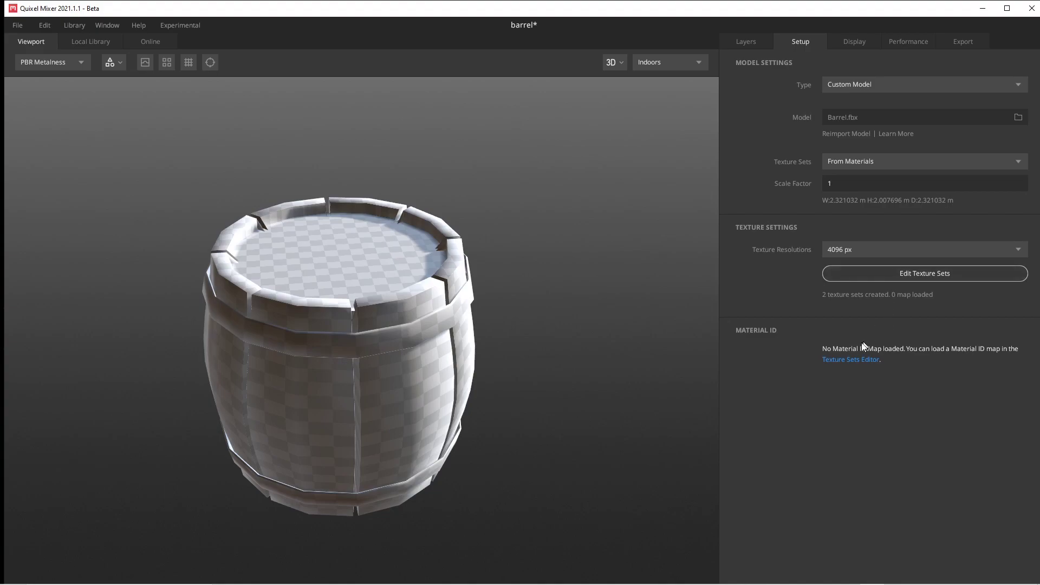
pyautogui.click(846, 359)
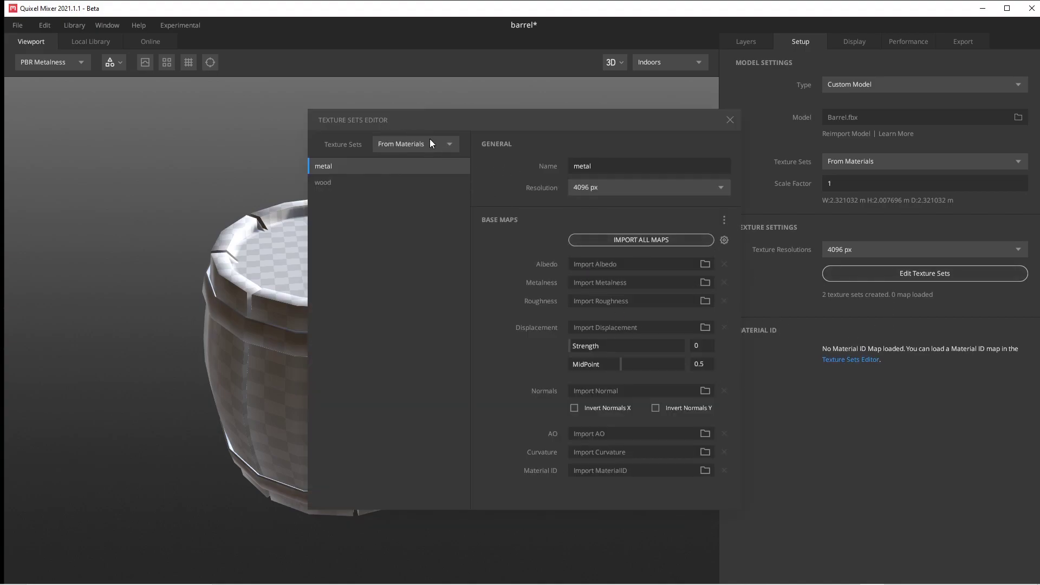
pyautogui.click(731, 120)
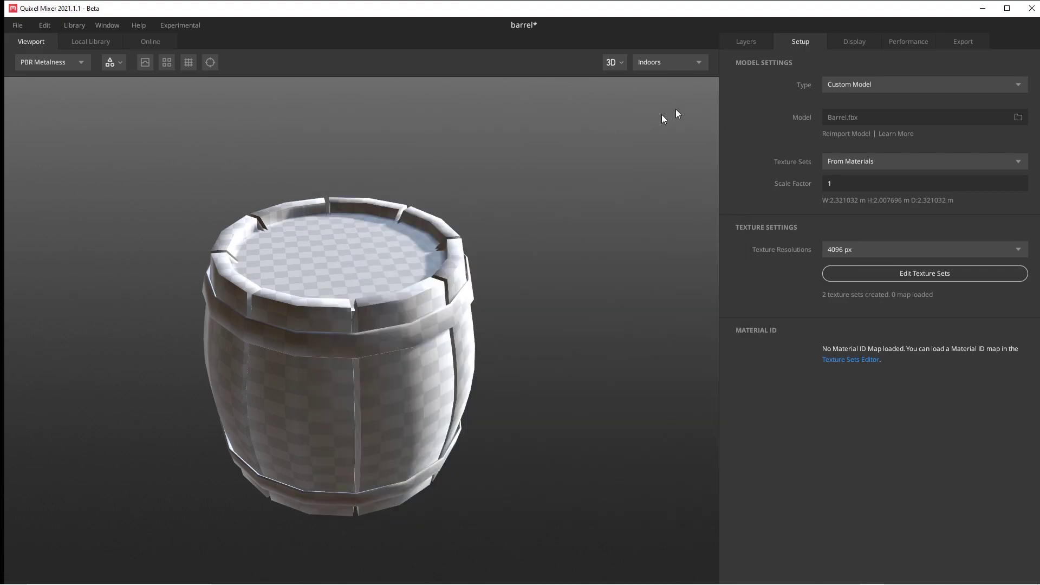
# Step: Target the layer set at the wood texture set instead of metal and rename it wood
pyautogui.click(746, 42)
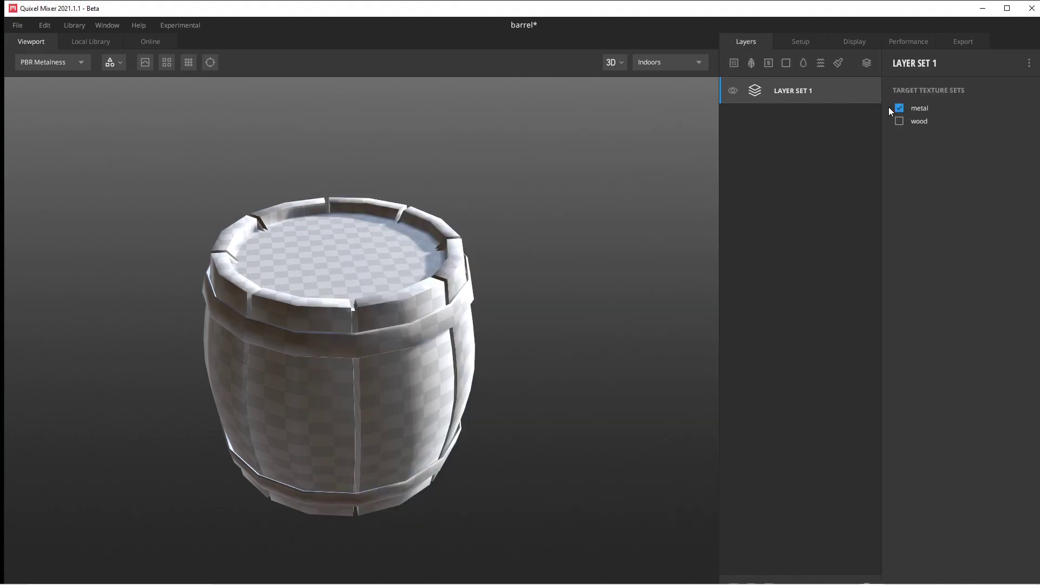
pyautogui.press('i')
pyautogui.press('i')
pyautogui.press('i')
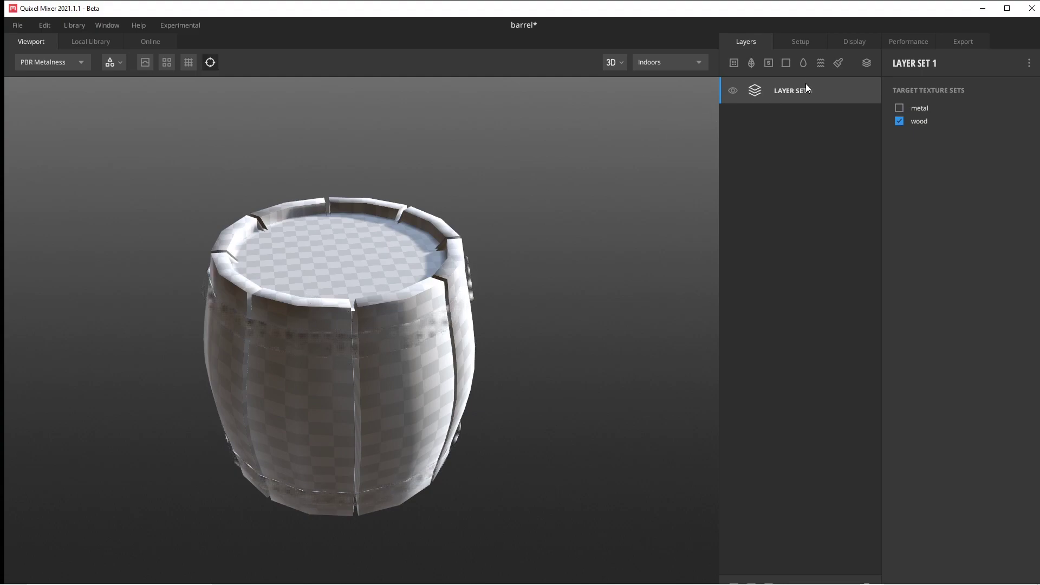
pyautogui.doubleClick(789, 92)
pyautogui.write('wood')
pyautogui.press('Return')
# Step: Add the Worn Grey Planks 2X2 M surface from the local Wood category as a layer in the wood set
pyautogui.click(735, 64)
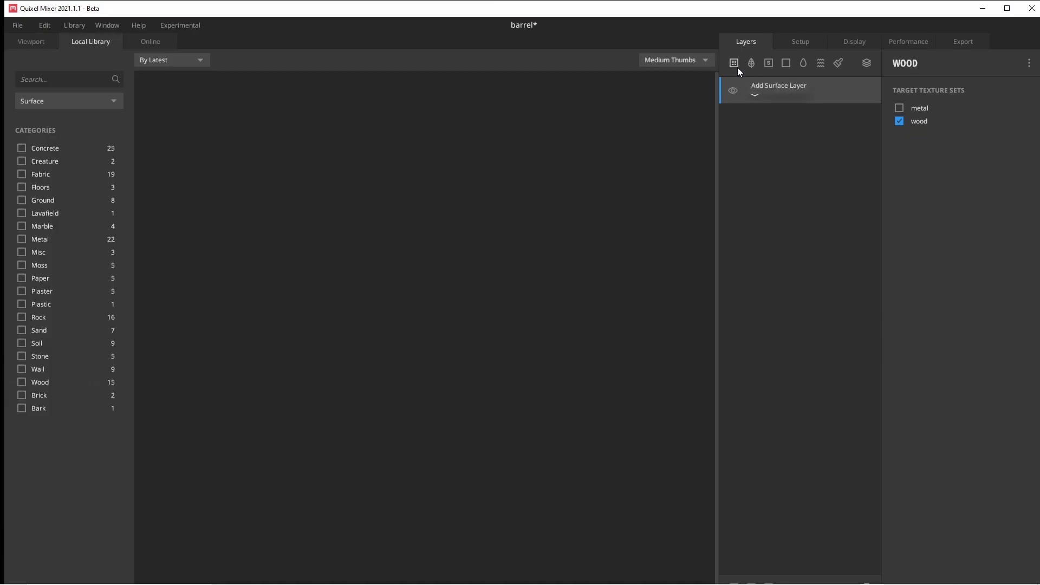
pyautogui.click(22, 382)
pyautogui.scroll(-1, 401, 320)
pyautogui.scroll(1, 625, 312)
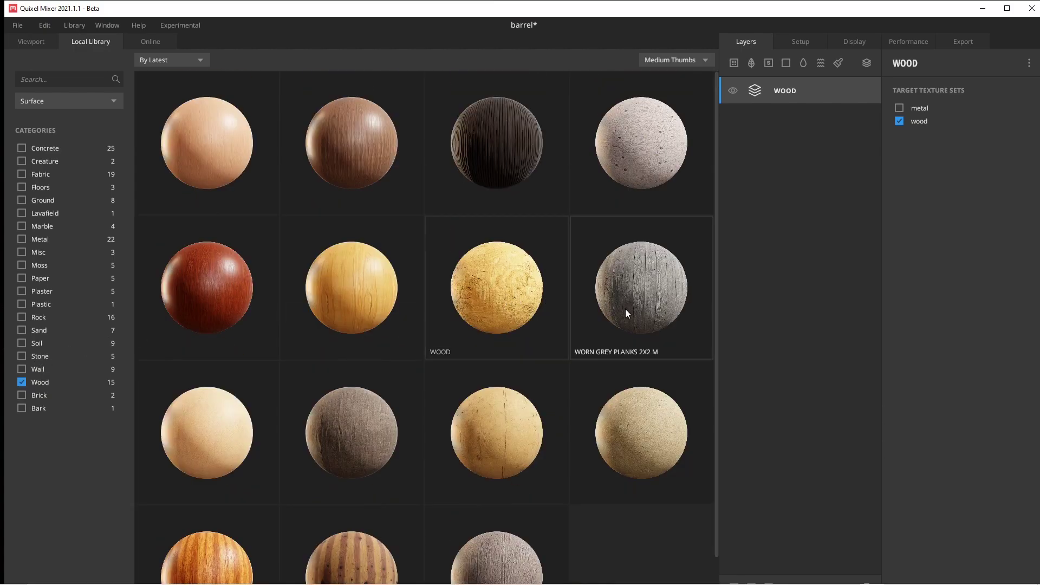
pyautogui.click(626, 293)
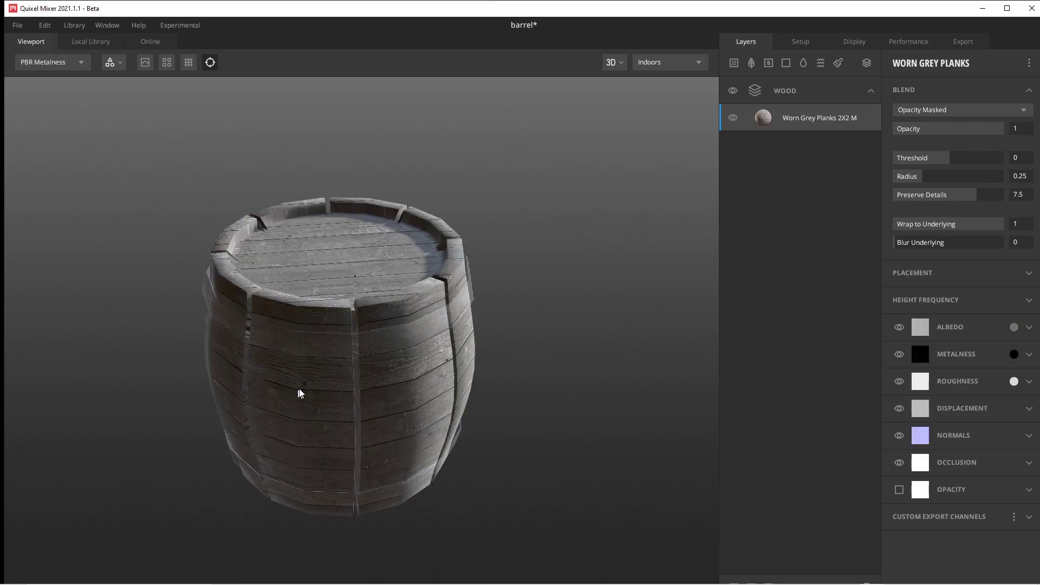
# Step: Change the placement of the Worn Grey Planks layer from Box Projection to Tiling
pyautogui.scroll(2, 298, 394)
pyautogui.scroll(-2, 387, 371)
pyautogui.moveTo(356, 349); pyautogui.dragTo(271, 353)
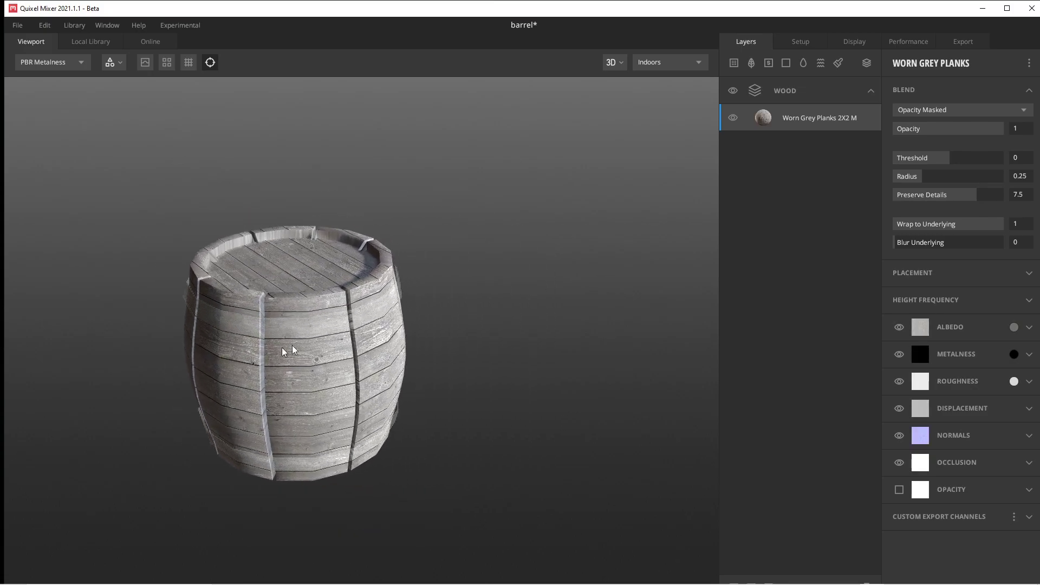
pyautogui.click(1027, 274)
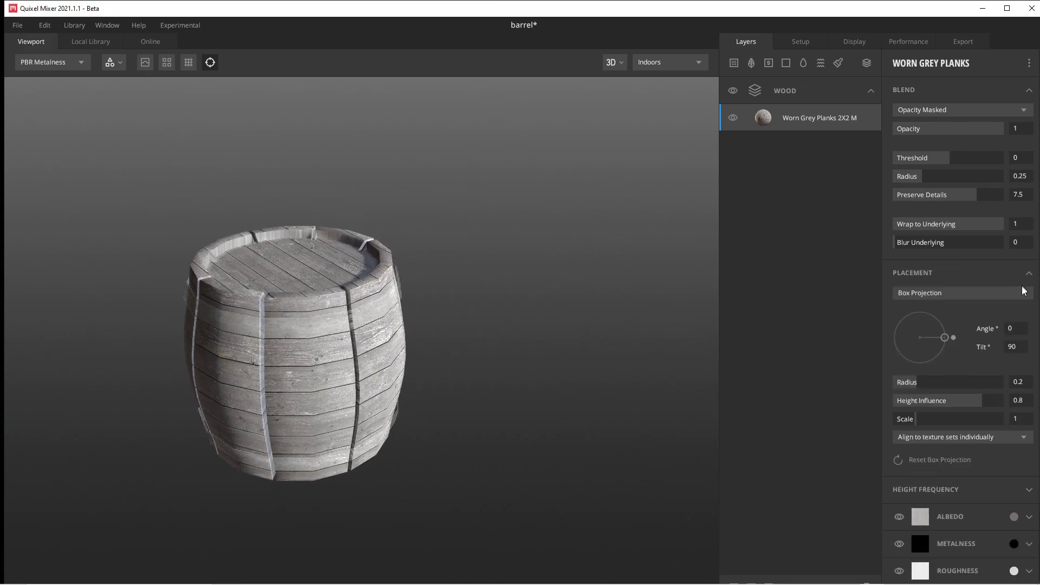
pyautogui.click(1001, 297)
pyautogui.click(975, 305)
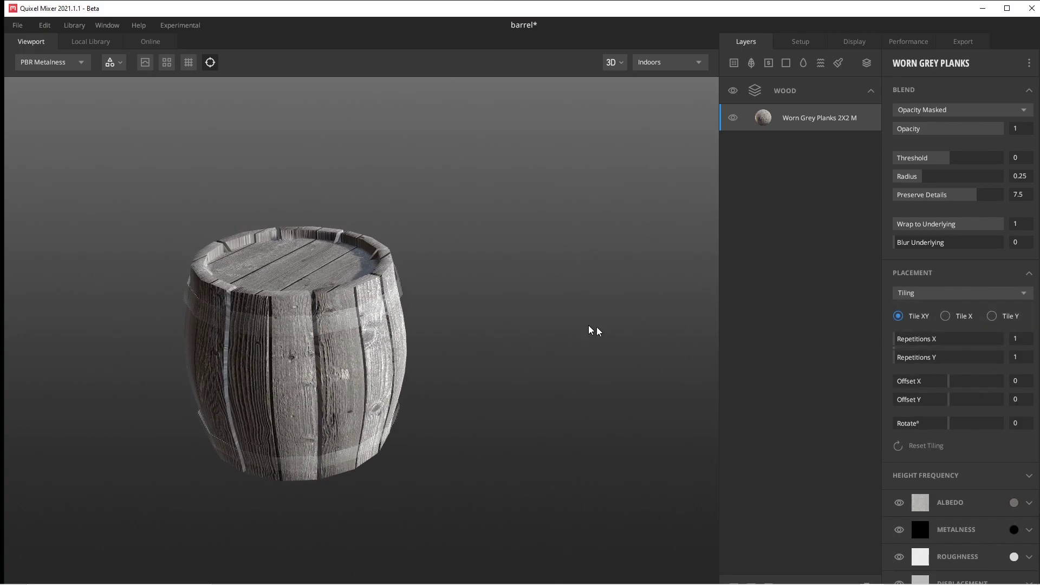
# Step: Turn off the Albedo channel of the Worn Grey Planks layer
pyautogui.scroll(-3, 929, 437)
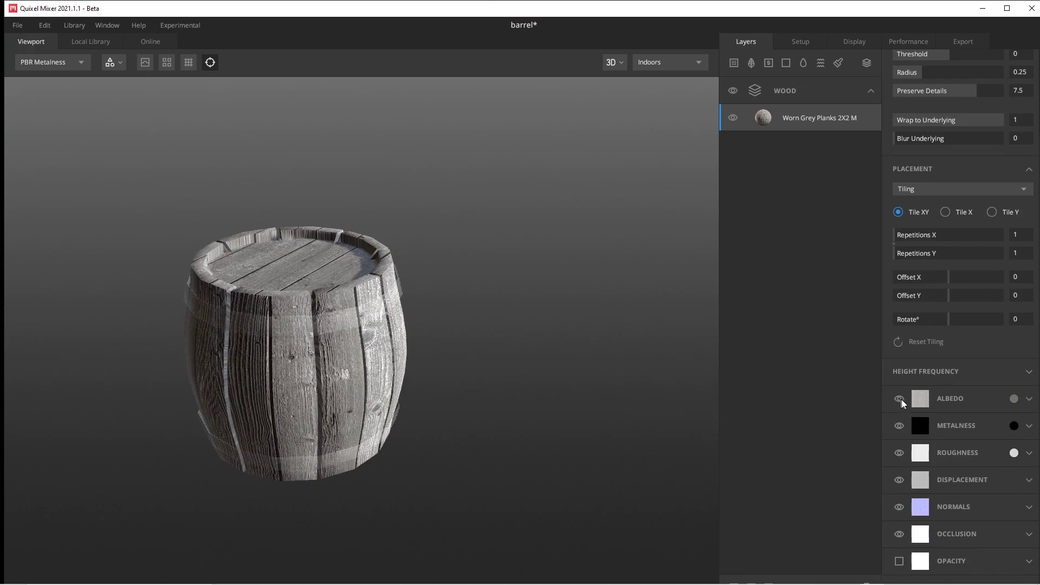
pyautogui.click(918, 405)
pyautogui.click(900, 399)
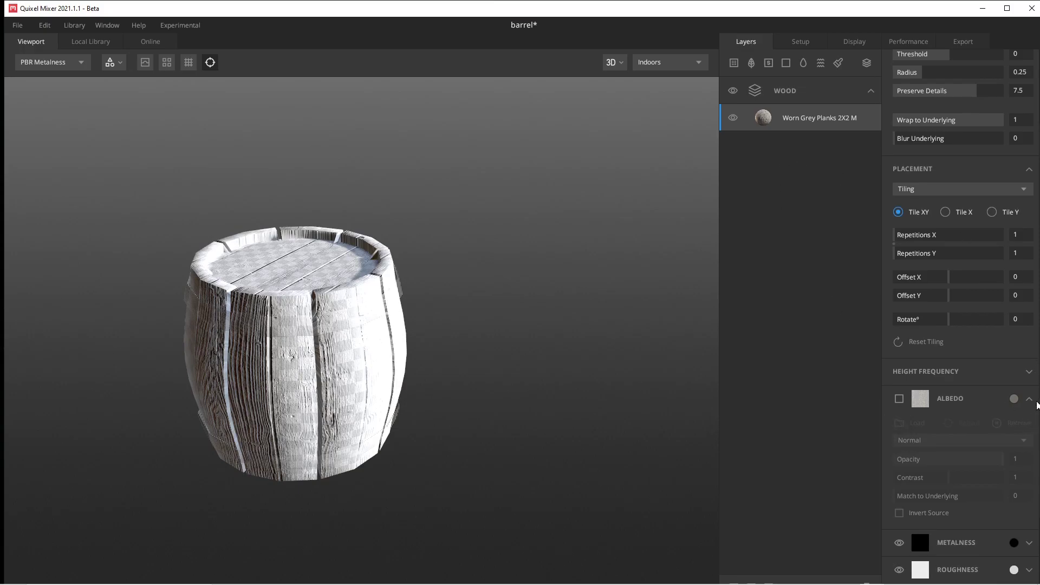
pyautogui.click(1035, 405)
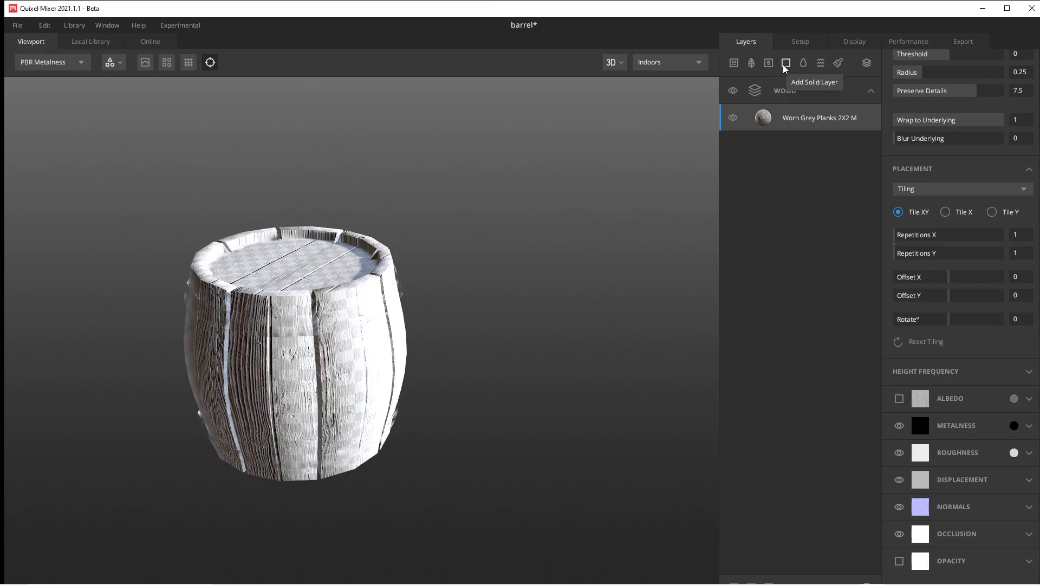
# Step: Add a solid layer above the planks and disable its Metalness, Roughness, Displacement, Normals and Occlusion channels, keeping only Albedo
pyautogui.click(778, 69)
pyautogui.click(899, 426)
pyautogui.click(900, 453)
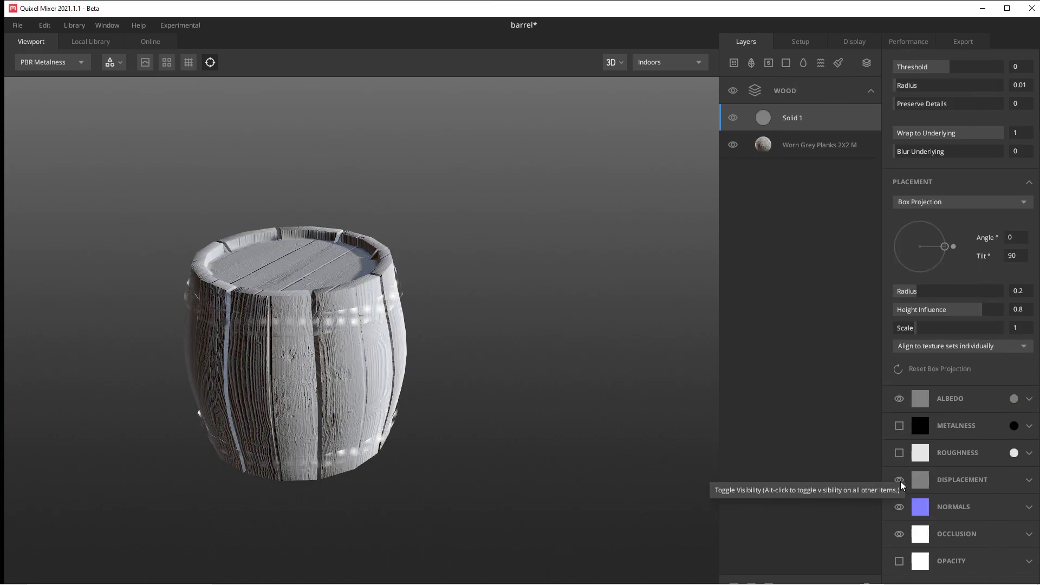
pyautogui.click(900, 481)
pyautogui.click(900, 508)
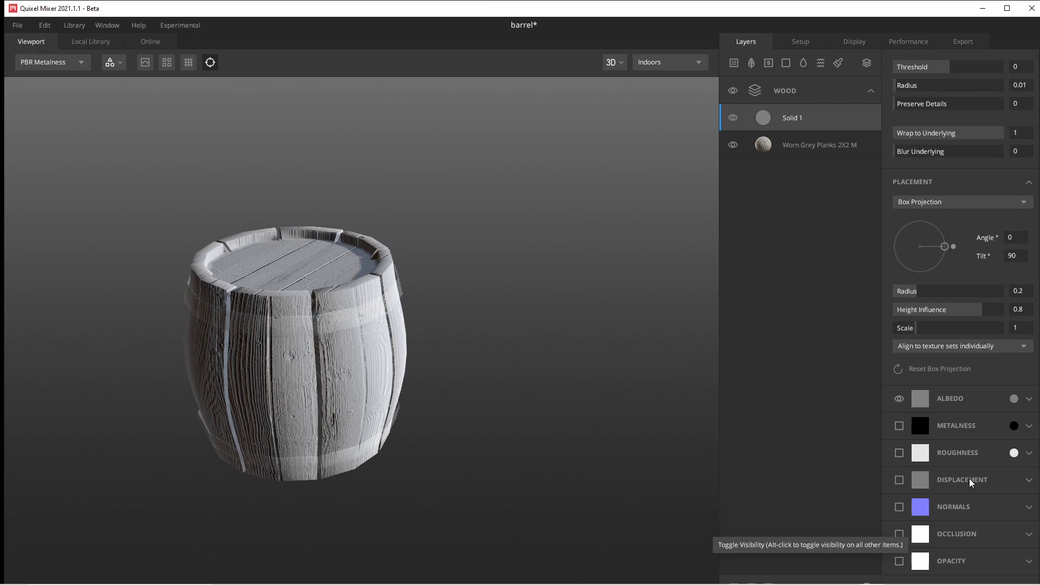
# Step: Set the Albedo color of the Solid 1 layer to dark olive brown, hex 332B0A, and apply it
pyautogui.click(1014, 399)
pyautogui.moveTo(459, 353); pyautogui.dragTo(469, 365)
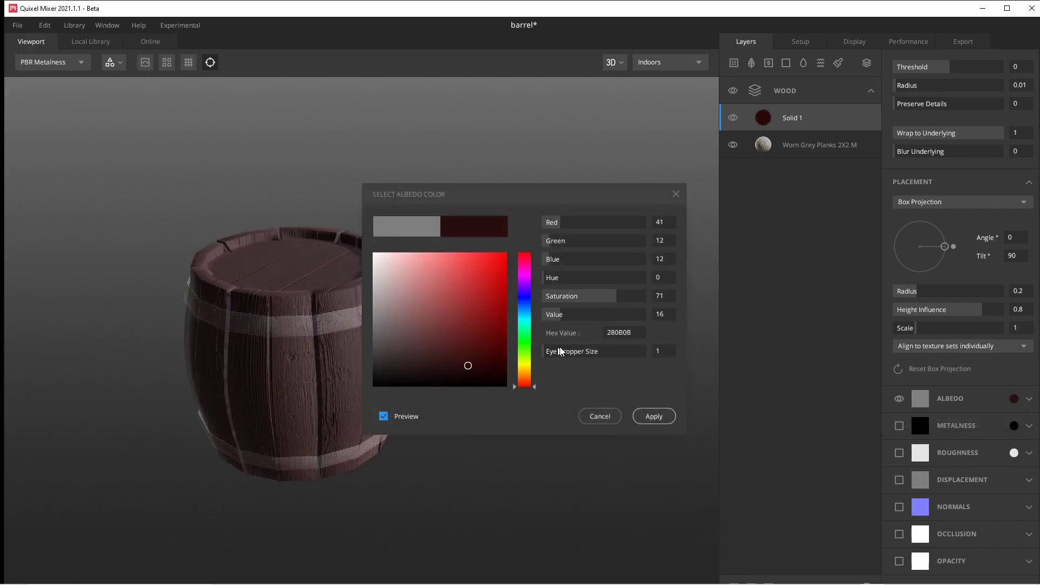
pyautogui.click(526, 367)
pyautogui.click(480, 360)
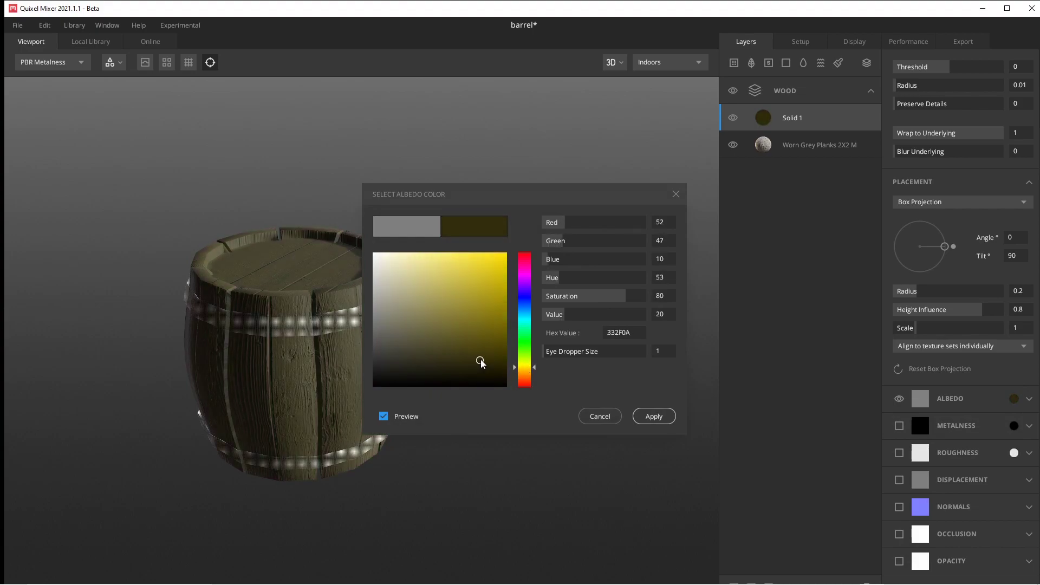
pyautogui.click(526, 369)
pyautogui.moveTo(526, 369); pyautogui.dragTo(526, 370)
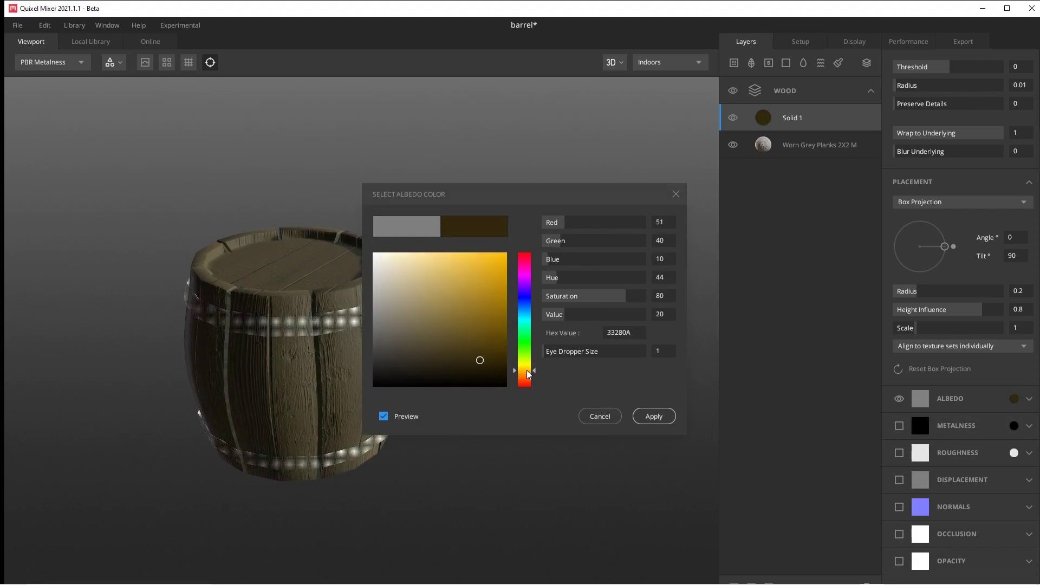
pyautogui.click(532, 369)
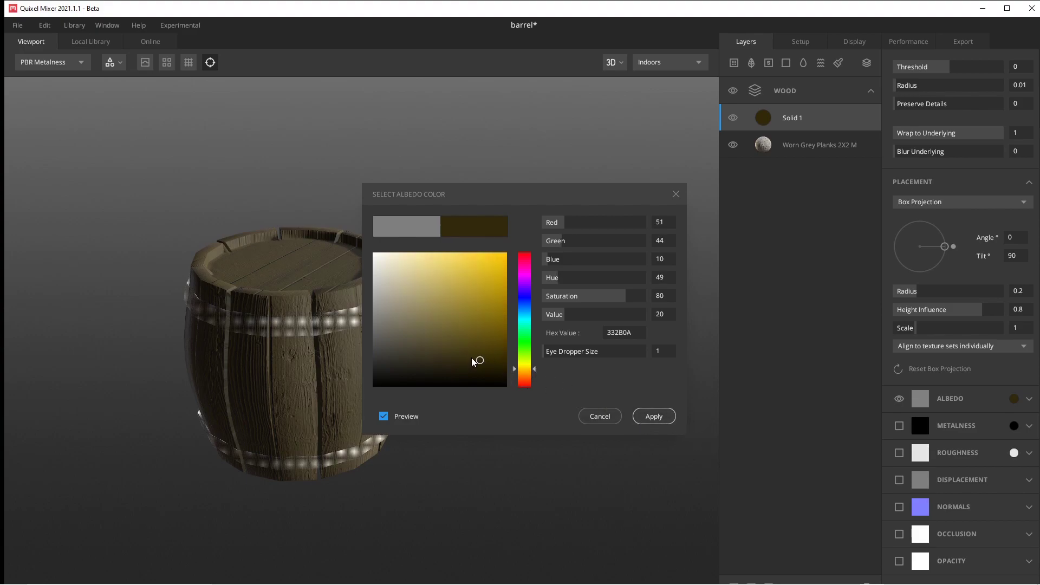
pyautogui.click(650, 417)
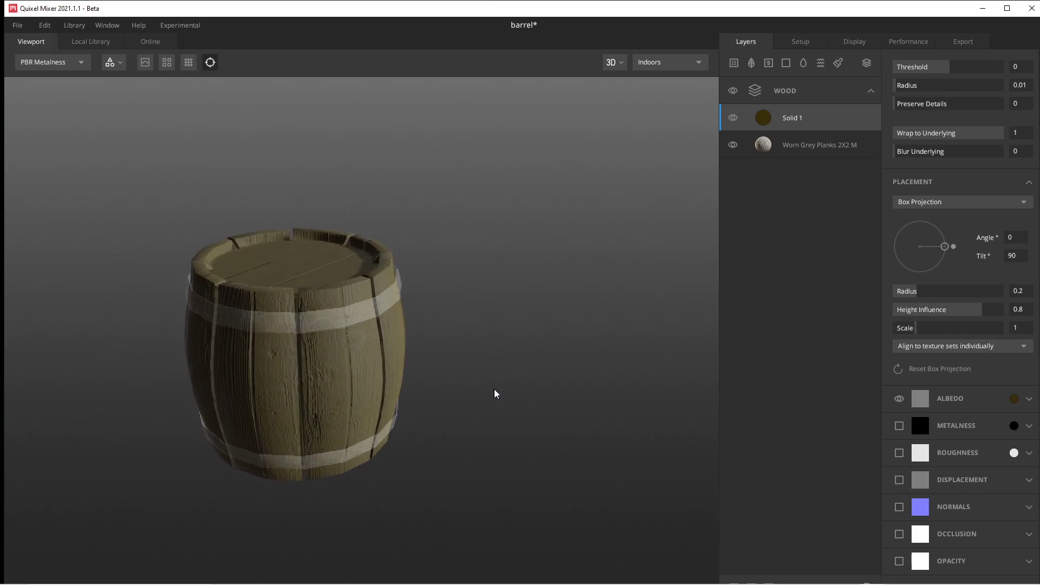
# Step: Examine the wood grain and color on the barrel's staves and lid from several angles and distances
pyautogui.scroll(5, 499, 353)
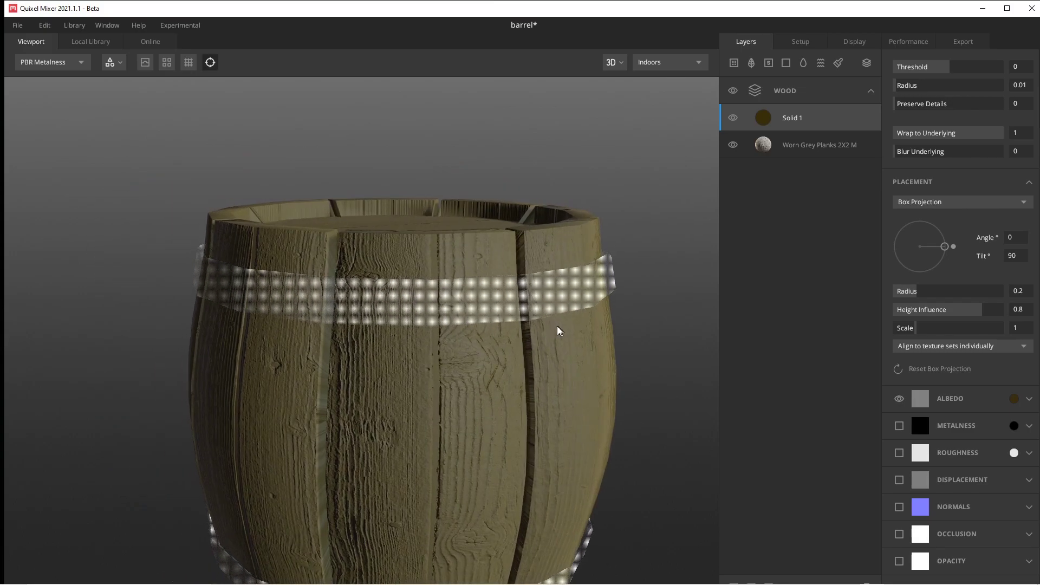
pyautogui.moveTo(559, 331); pyautogui.dragTo(427, 309)
pyautogui.scroll(-3, 441, 338)
pyautogui.scroll(3, 427, 306)
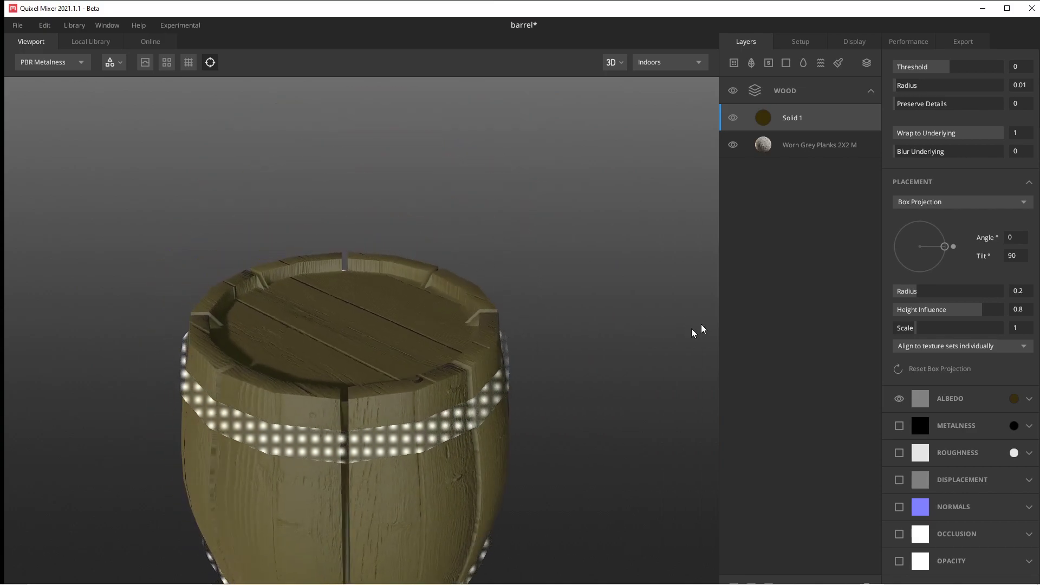
pyautogui.moveTo(459, 412); pyautogui.dragTo(460, 344, button='middle')
pyautogui.scroll(3, 452, 371)
pyautogui.scroll(-4, 452, 371)
pyautogui.moveTo(454, 356); pyautogui.dragTo(462, 327)
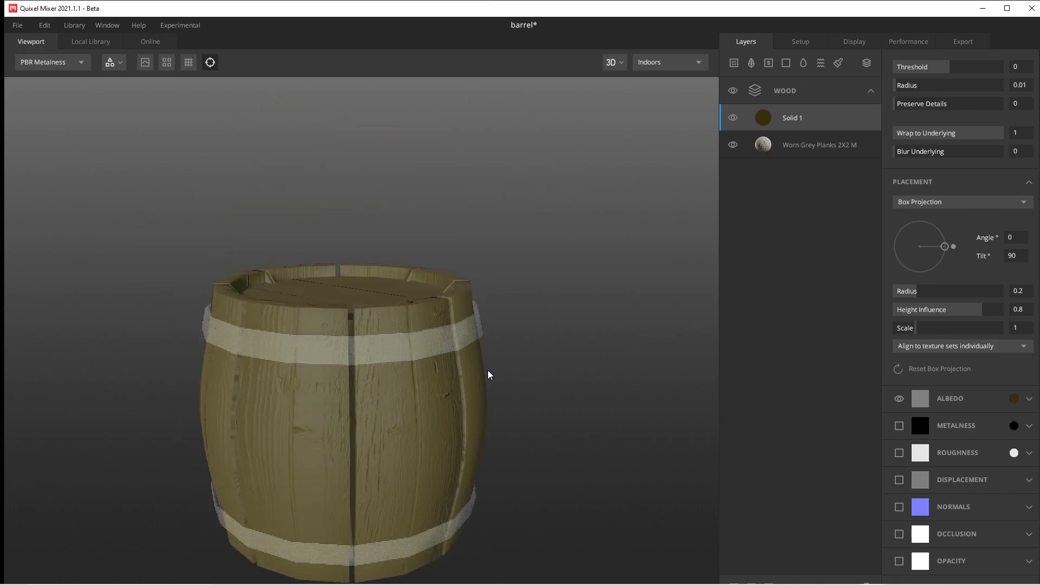
pyautogui.scroll(-2, 489, 375)
pyautogui.moveTo(488, 372)
pyautogui.mouseDown()
pyautogui.moveTo(480, 399)
pyautogui.moveTo(481, 367)
pyautogui.mouseUp()
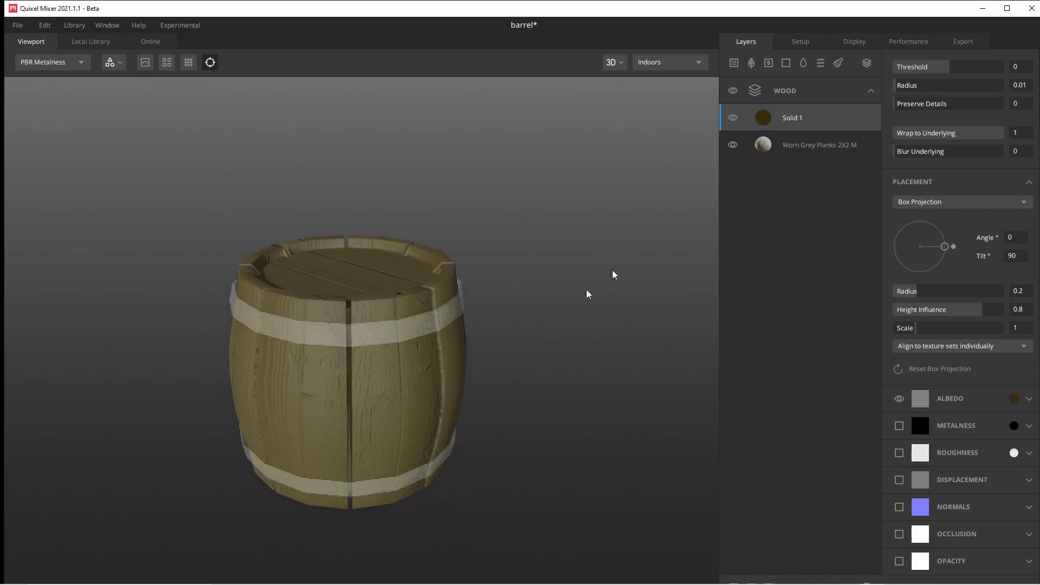
# Step: Collapse the wood set and add a new layer set for the metal texture set, named metal
pyautogui.click(872, 92)
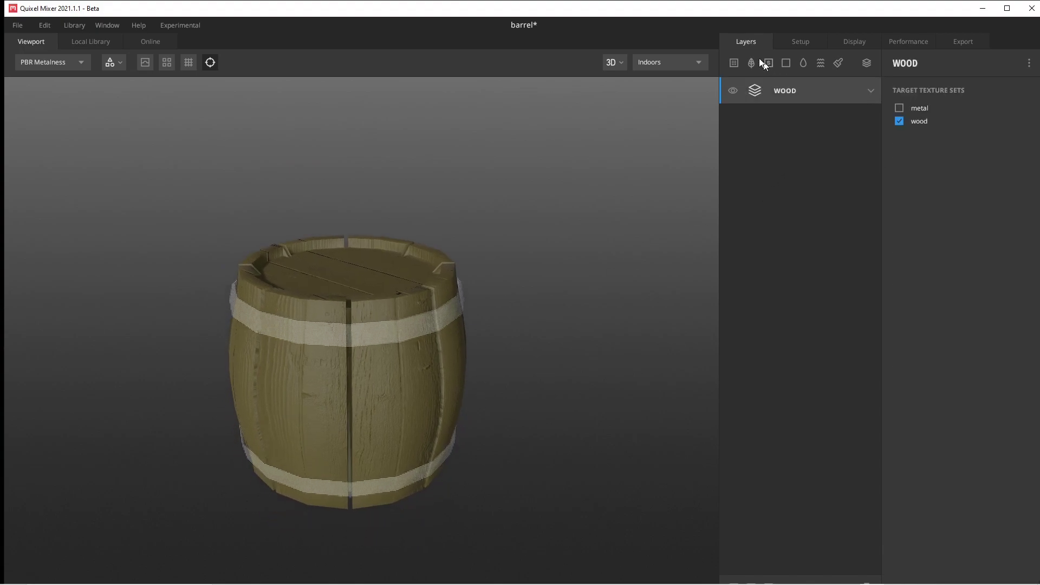
pyautogui.click(868, 64)
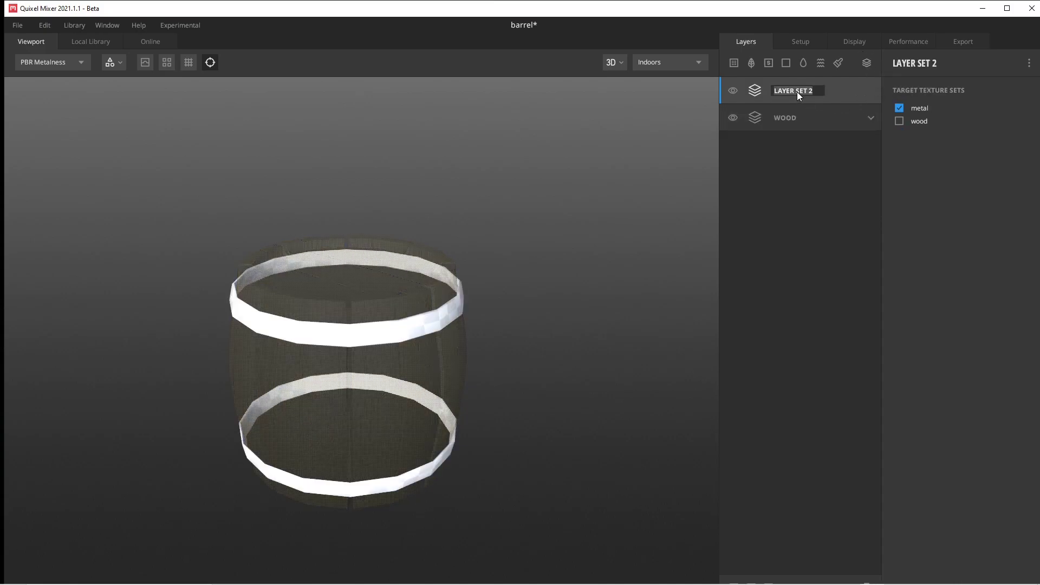
pyautogui.write('etal')
pyautogui.press('Return')
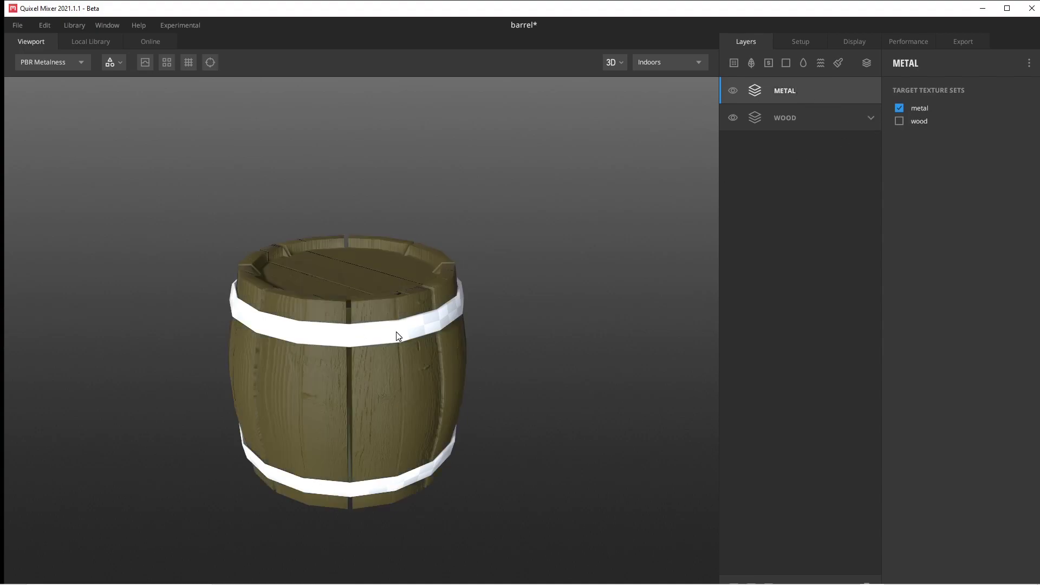
# Step: Add the Scratched Painted Iron surface from the local Metal category as a layer in the metal set
pyautogui.click(734, 63)
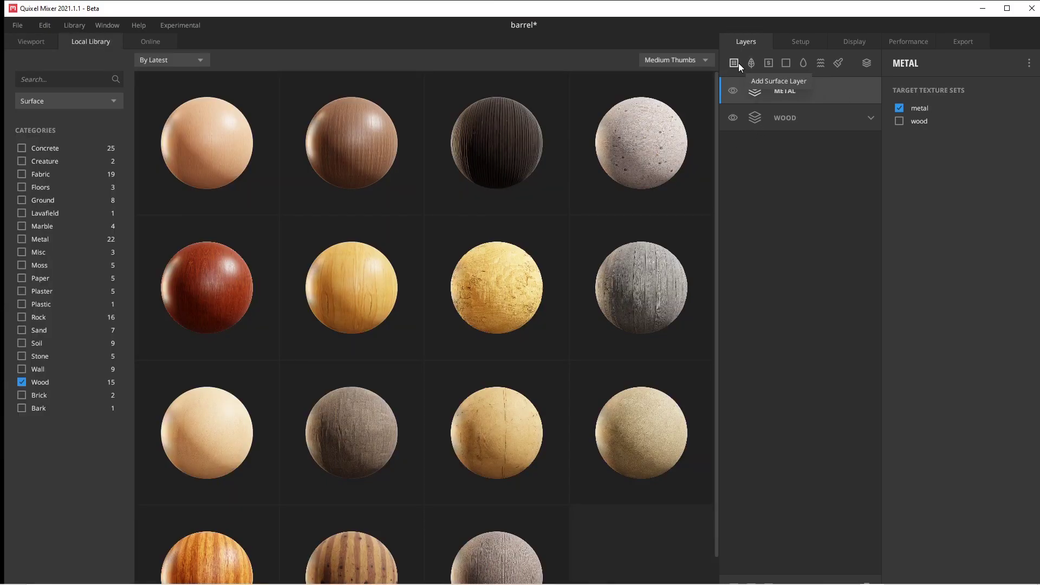
pyautogui.click(21, 382)
pyautogui.click(20, 239)
pyautogui.scroll(-5, 483, 398)
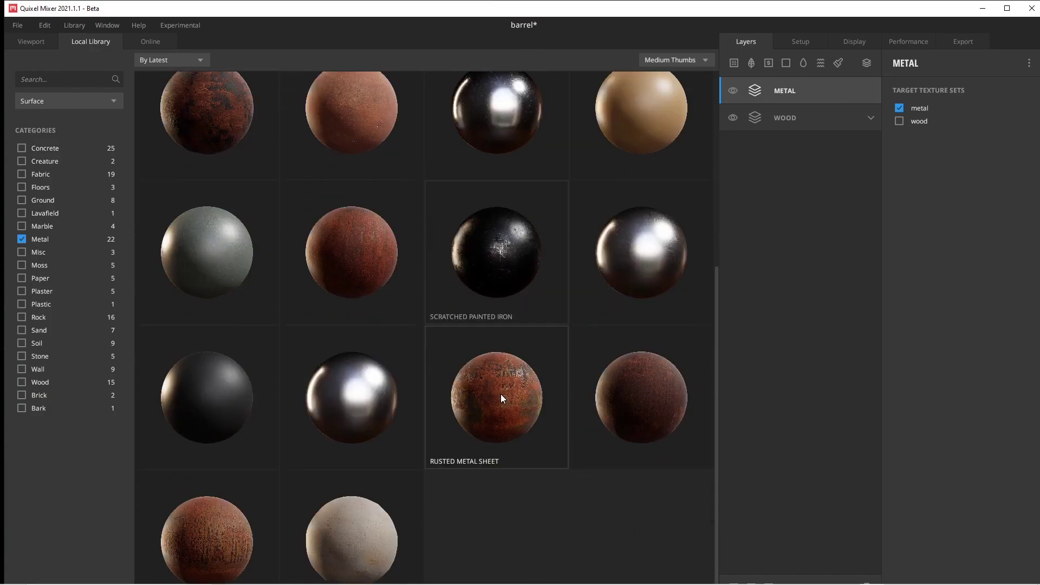
pyautogui.click(492, 263)
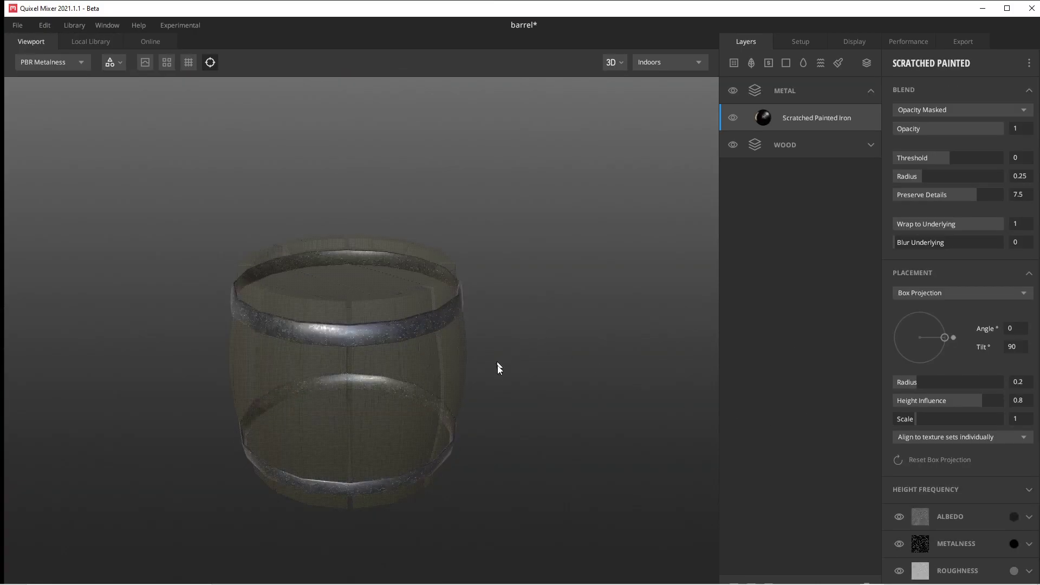
# Step: Darken the Albedo color of the Scratched Painted Iron layer to hex 111111 and apply it
pyautogui.moveTo(496, 362); pyautogui.dragTo(499, 328)
pyautogui.scroll(-1, 1002, 493)
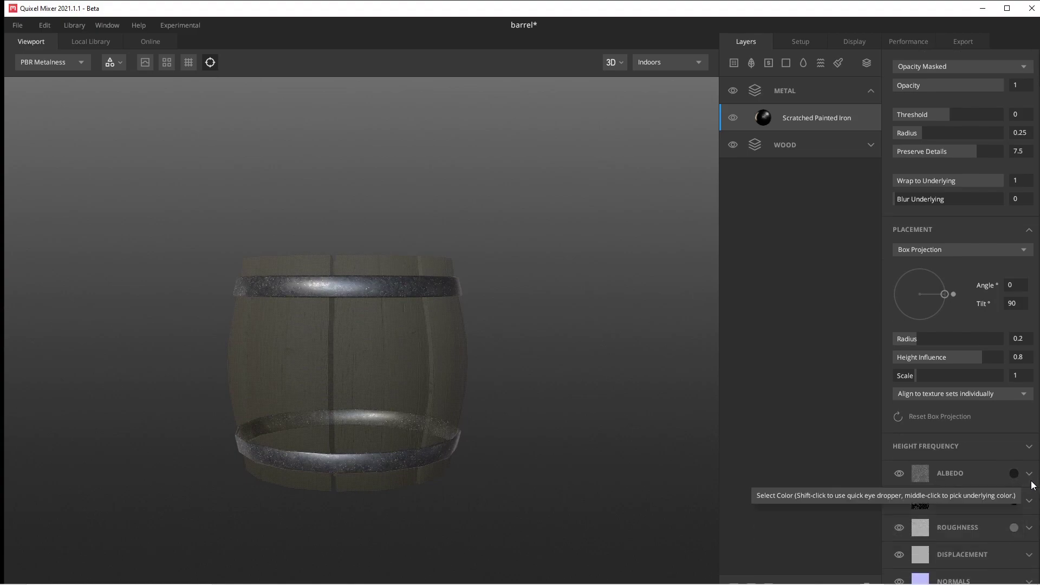
pyautogui.click(1014, 473)
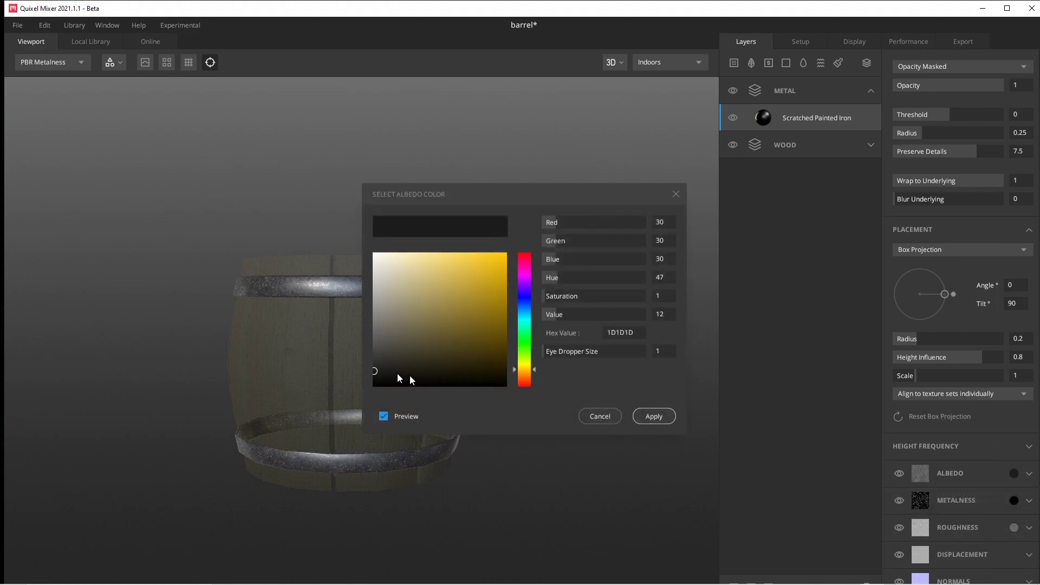
pyautogui.moveTo(383, 376); pyautogui.dragTo(374, 378)
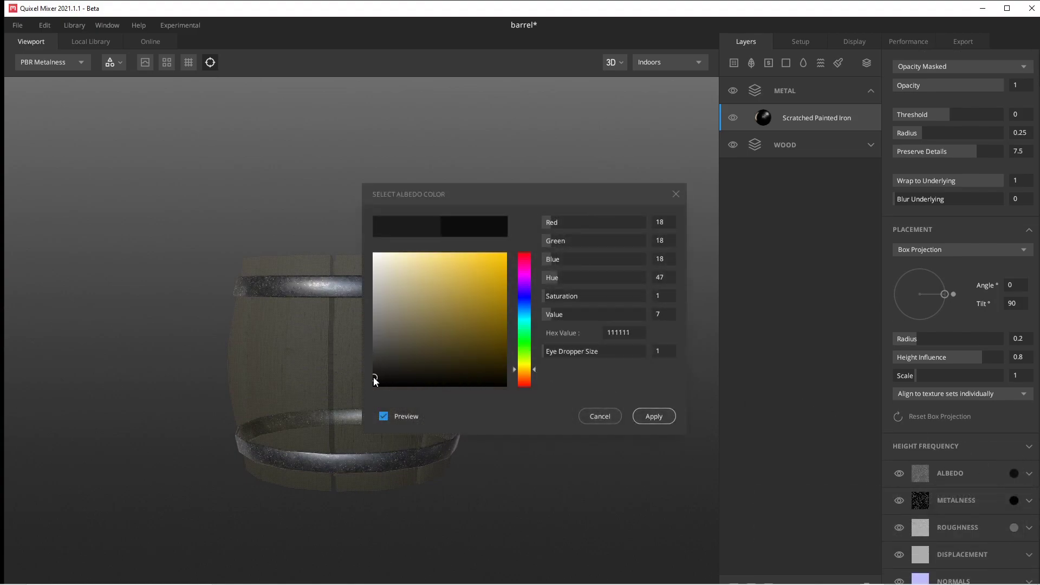
pyautogui.click(656, 417)
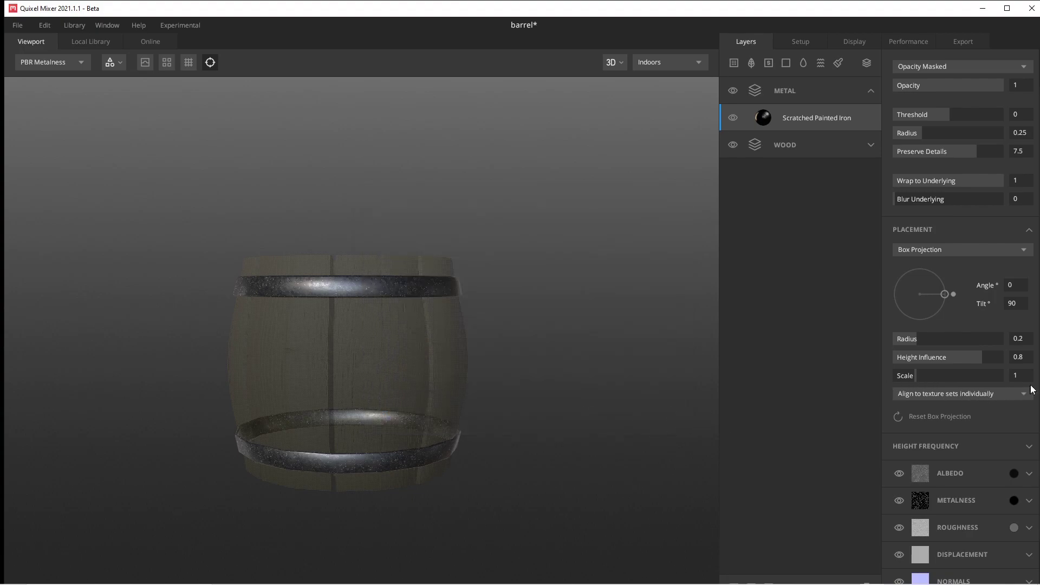
# Step: Set the box projection scale of the Scratched Painted Iron layer to 5
pyautogui.write('5')
pyautogui.press('Return')
pyautogui.moveTo(409, 334)
pyautogui.keyDown('alt'); pyautogui.mouseDown()
pyautogui.moveTo(451, 382)
pyautogui.moveTo(628, 391)
pyautogui.moveTo(462, 398)
pyautogui.moveTo(512, 401)
pyautogui.moveTo(472, 369)
pyautogui.moveTo(492, 366)
pyautogui.moveTo(462, 342)
pyautogui.mouseUp(); pyautogui.keyUp('alt')
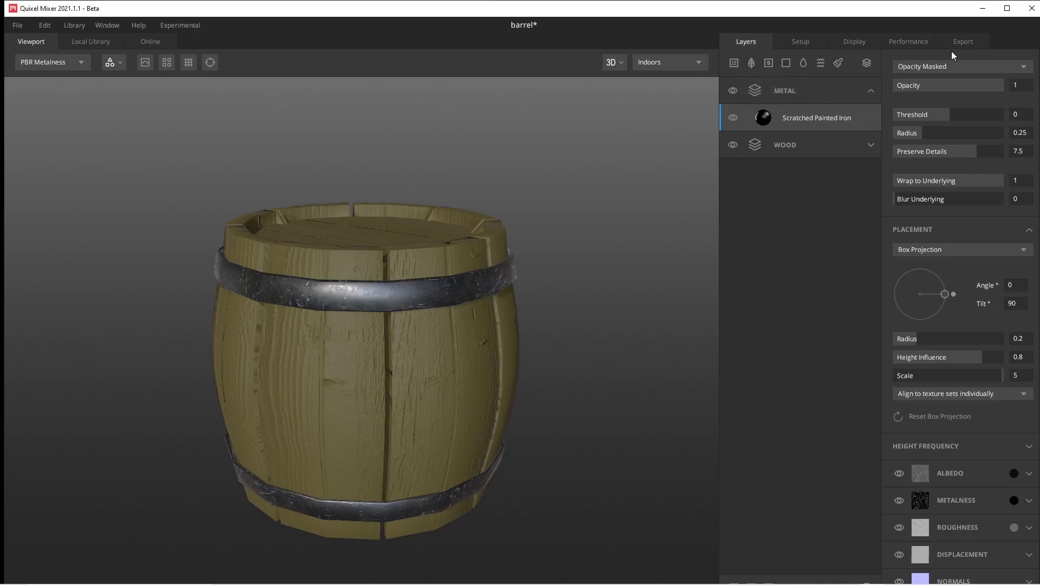
# Step: Export the barrel textures to the Desktop's DP folder, with subfolder creation and the Displacement map turned off
pyautogui.click(969, 44)
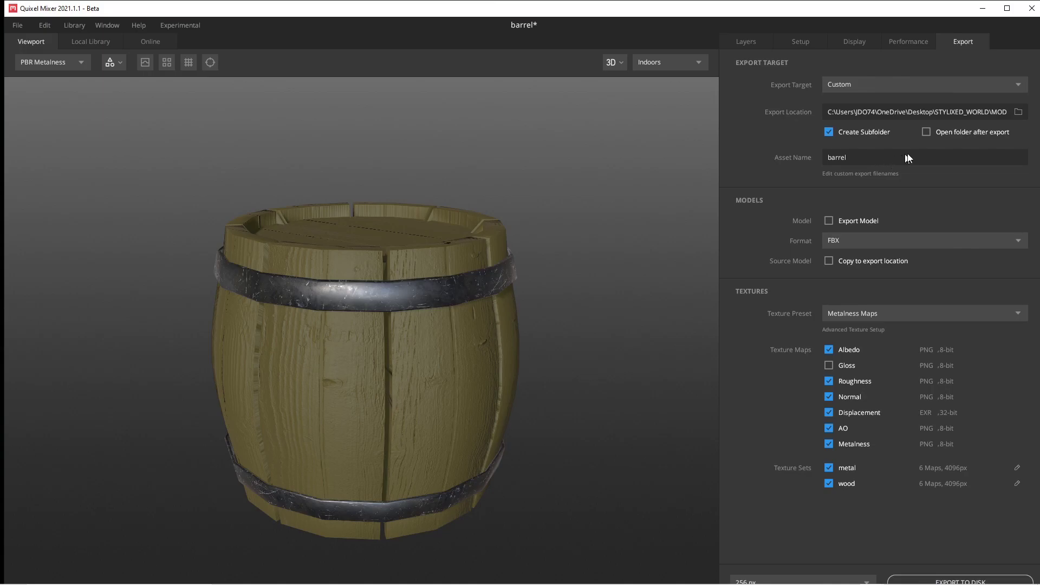
pyautogui.click(1019, 112)
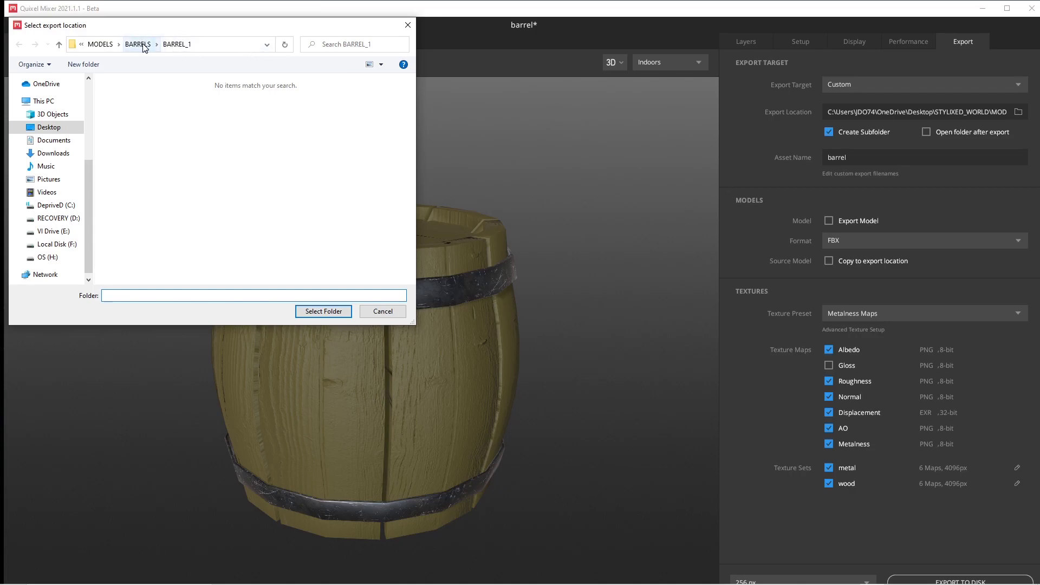
pyautogui.click(49, 127)
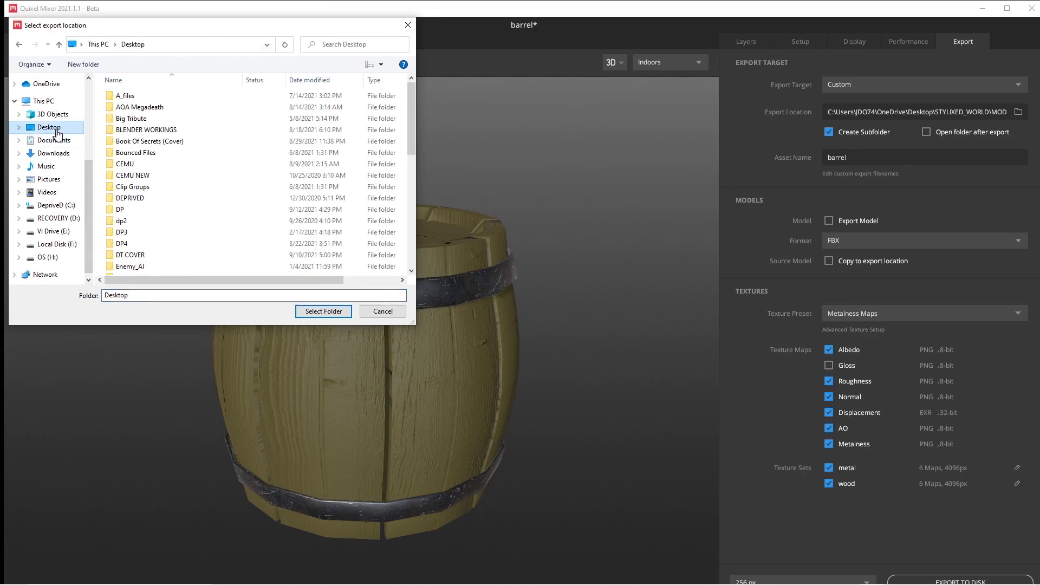
pyautogui.doubleClick(155, 216)
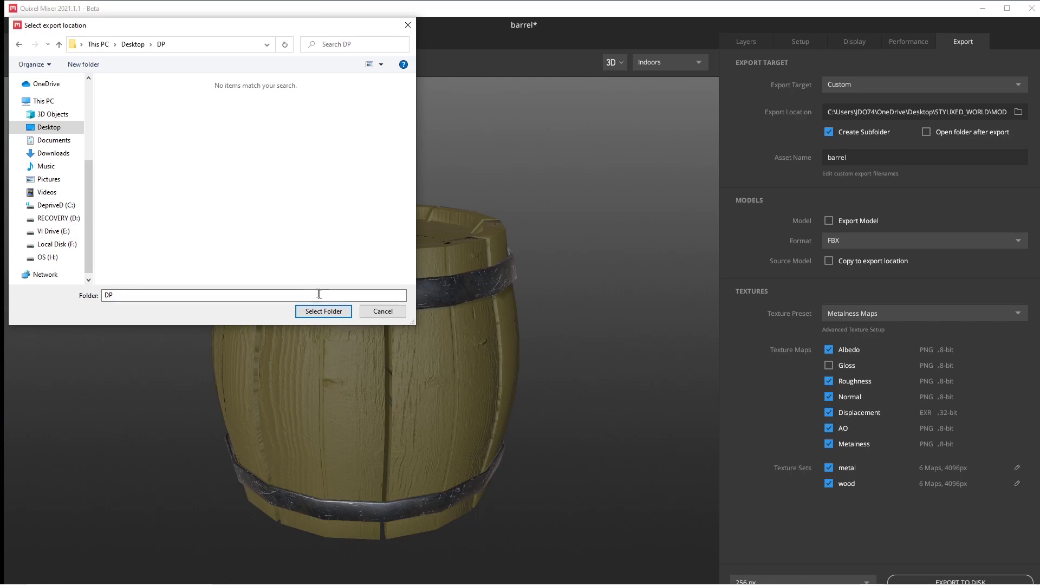
pyautogui.click(323, 311)
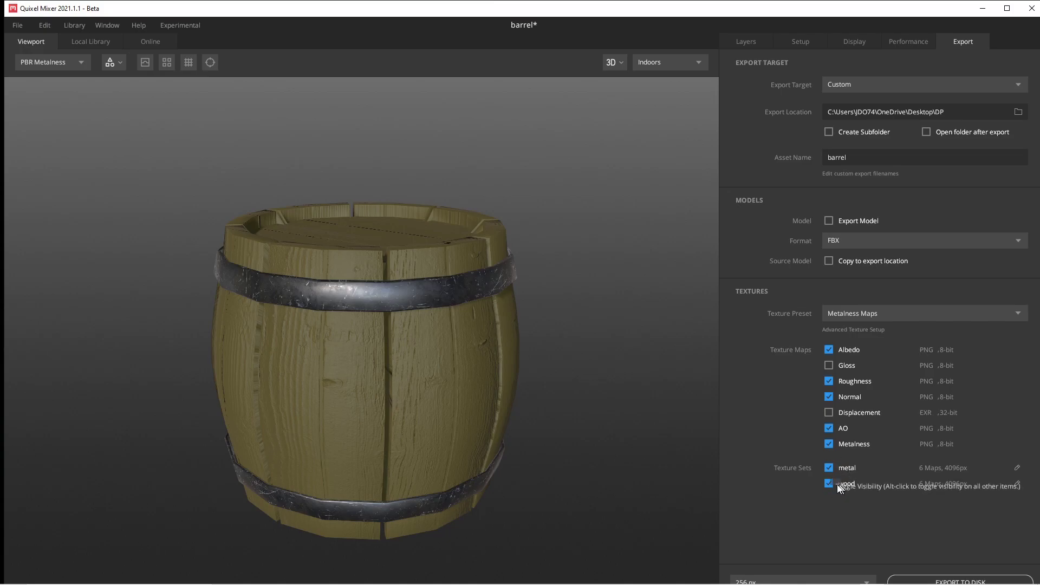
pyautogui.click(965, 582)
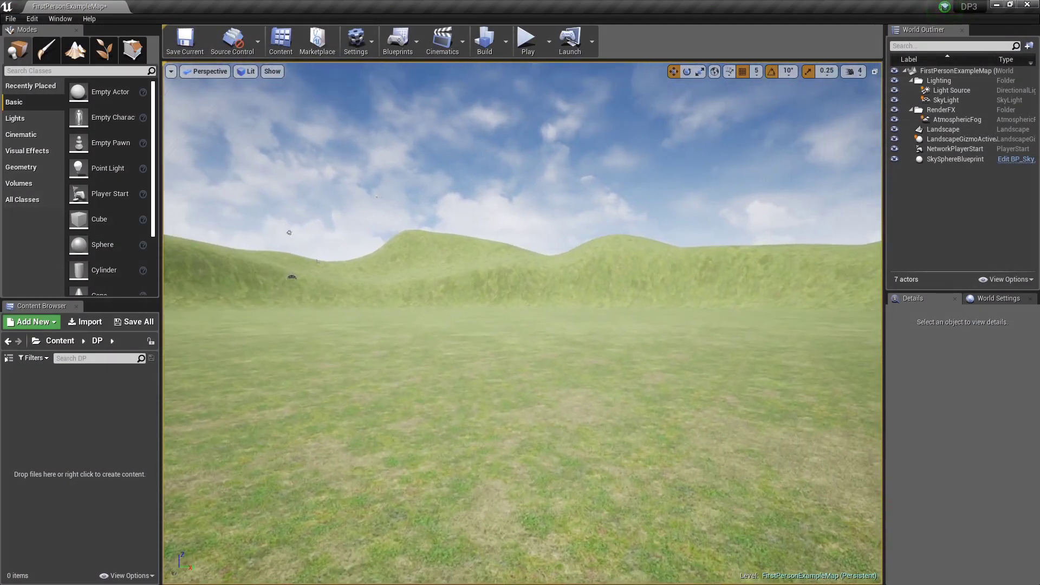
# Step: Switch to Unreal Engine and open the file import for the DP content folder
pyautogui.moveTo(360, 446); pyautogui.dragTo(360, 436, button='middle')
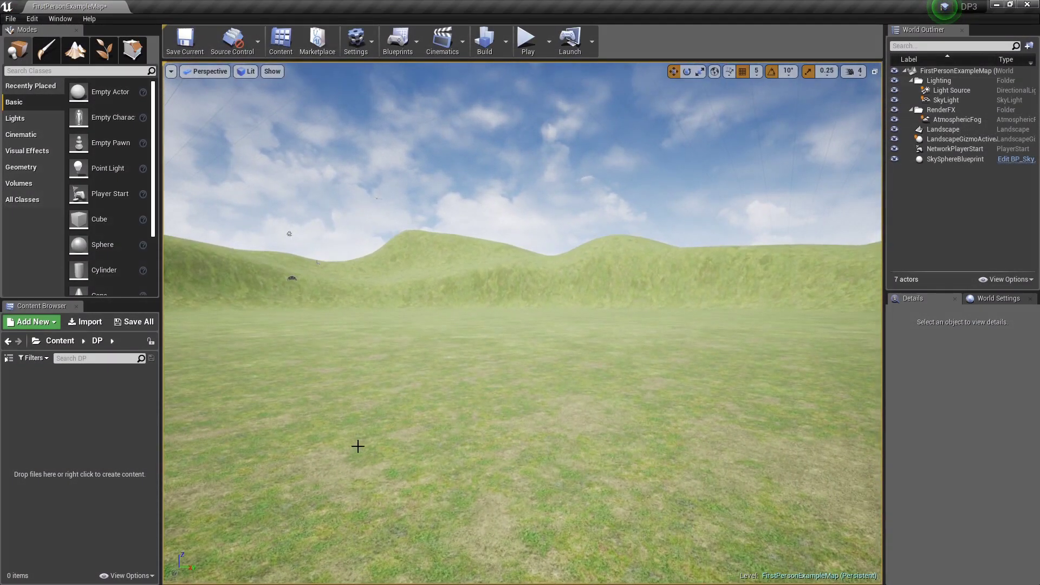
pyautogui.click(87, 325)
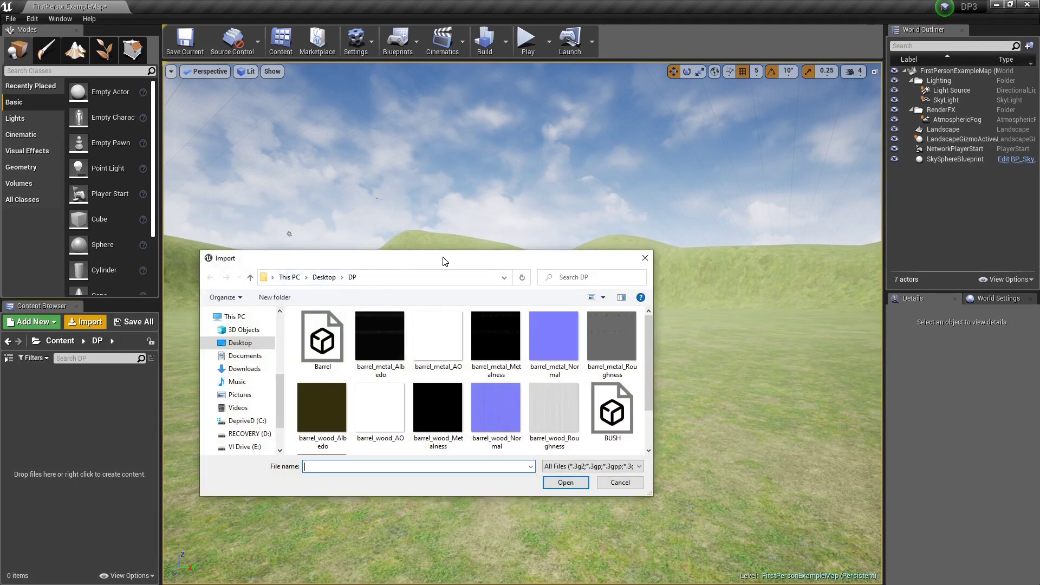
pyautogui.moveTo(444, 261); pyautogui.dragTo(393, 271)
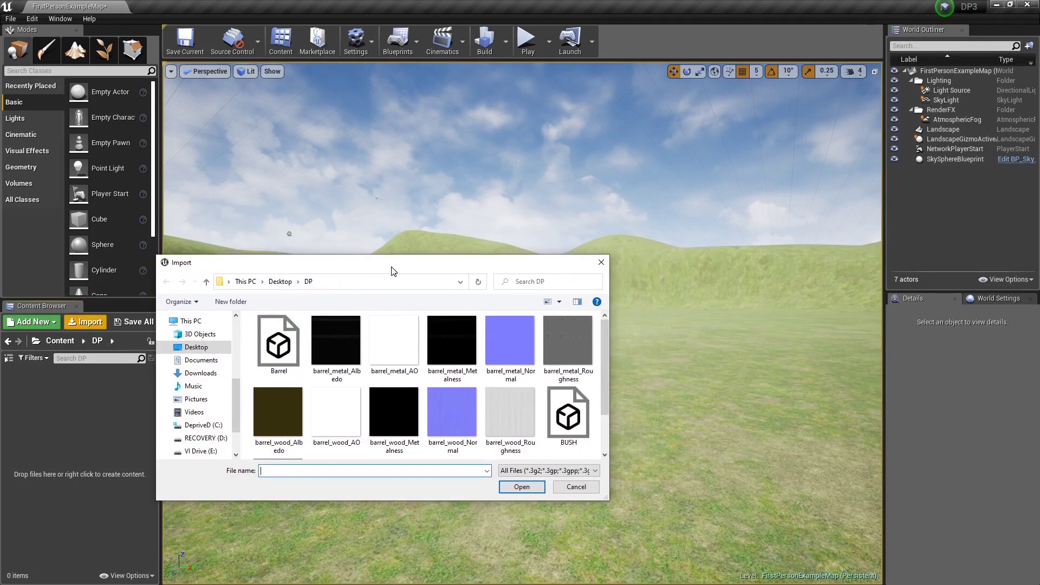
# Step: Select the Barrel model file and the barrel_metal Albedo, AO, Metalness, Normal and Roughness maps for import
pyautogui.keyDown('ctrl'); pyautogui.click(347, 367); pyautogui.keyUp('ctrl')
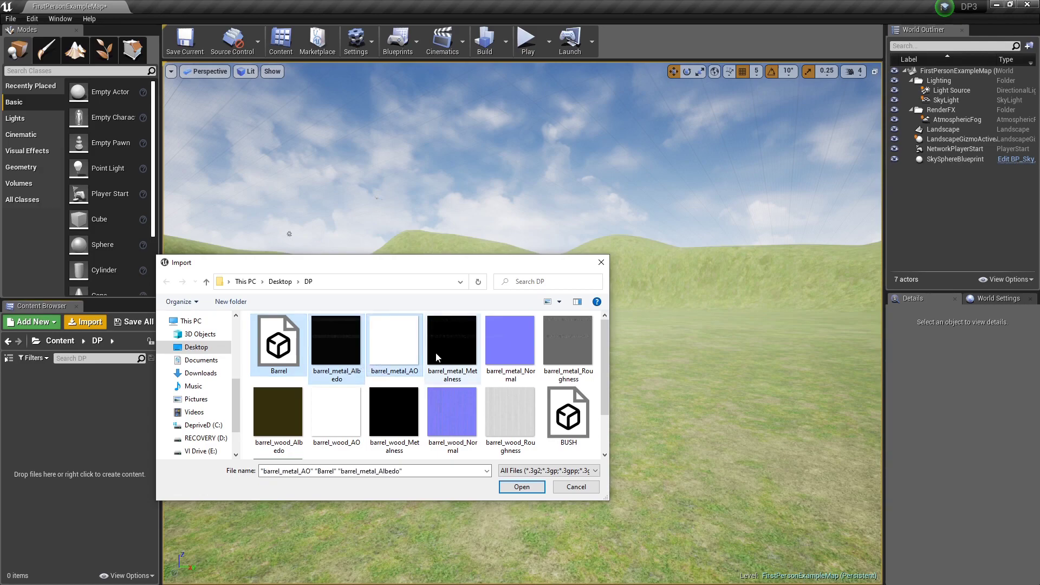
pyautogui.keyDown('ctrl'); pyautogui.click(452, 367); pyautogui.keyUp('ctrl')
pyautogui.keyDown('ctrl'); pyautogui.click(499, 358); pyautogui.keyUp('ctrl')
pyautogui.keyDown('ctrl'); pyautogui.click(562, 370); pyautogui.keyUp('ctrl')
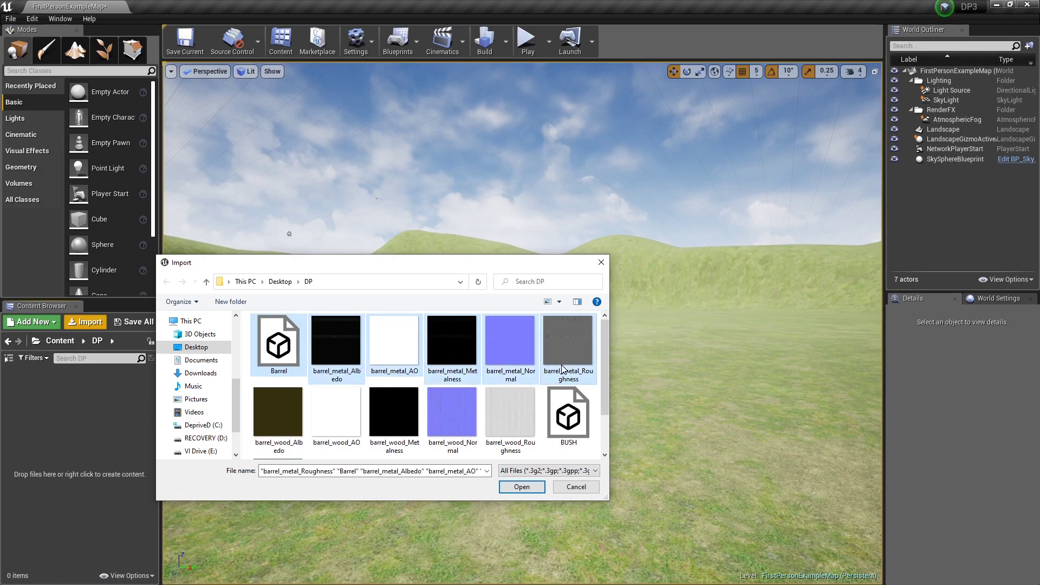
pyautogui.scroll(-2, 444, 409)
pyautogui.scroll(1, 443, 409)
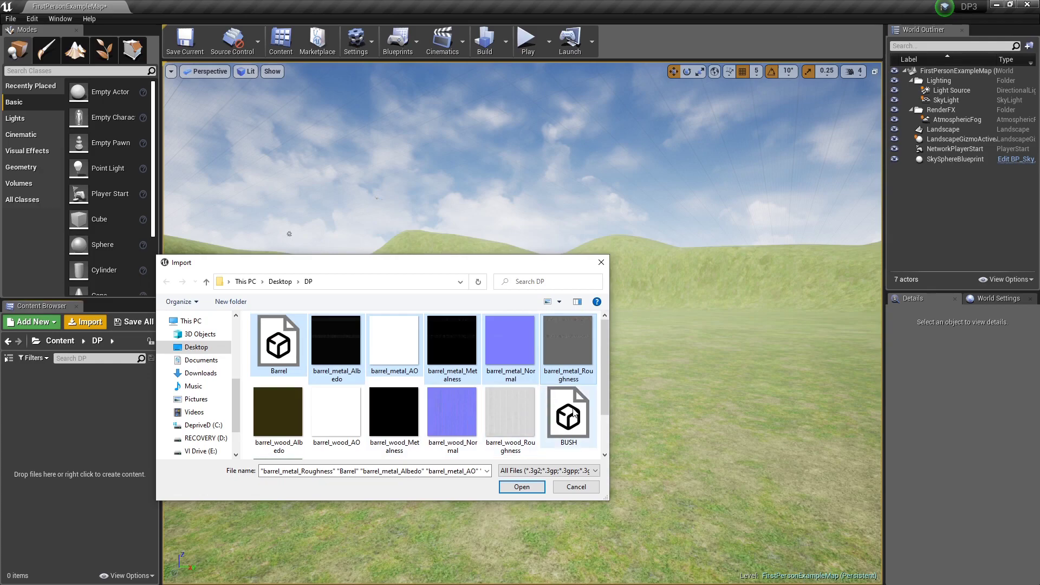
pyautogui.scroll(-1, 332, 431)
pyautogui.scroll(1, 487, 401)
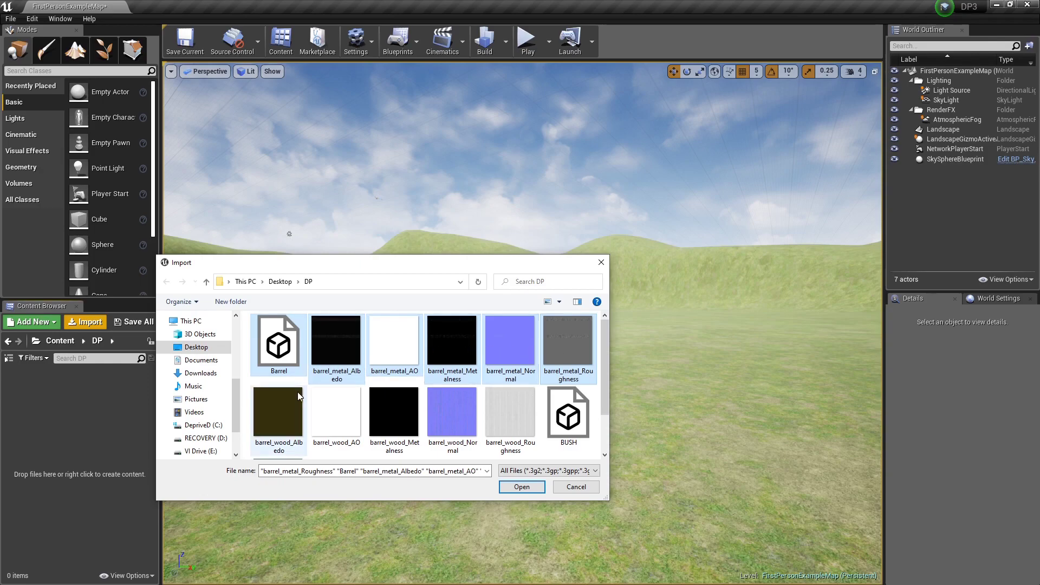
# Step: Select the Barrel model, the barrel_metal Albedo, AO, Metalness and Normal maps, and all five barrel_wood maps for import
pyautogui.keyDown('shift'); pyautogui.click(277, 414); pyautogui.keyUp('shift')
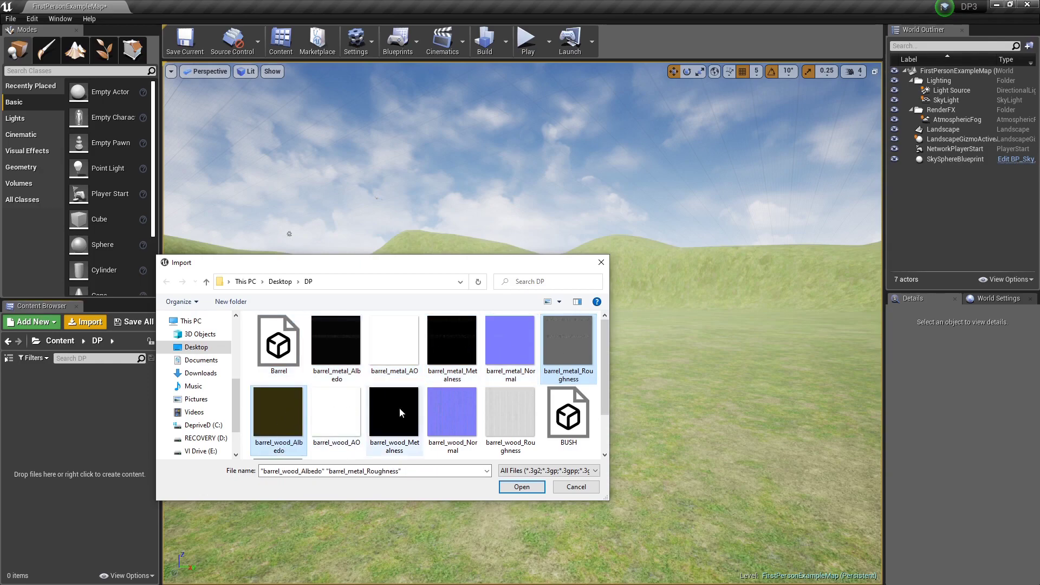
pyautogui.keyDown('ctrl'); pyautogui.click(483, 414); pyautogui.keyUp('ctrl')
pyautogui.keyDown('ctrl'); pyautogui.click(428, 416); pyautogui.keyUp('ctrl')
pyautogui.keyDown('ctrl'); pyautogui.click(396, 421); pyautogui.keyUp('ctrl')
pyautogui.keyDown('ctrl'); pyautogui.click(354, 422); pyautogui.keyUp('ctrl')
pyautogui.keyDown('ctrl'); pyautogui.click(336, 346); pyautogui.keyUp('ctrl')
pyautogui.keyDown('ctrl'); pyautogui.click(385, 352); pyautogui.keyUp('ctrl')
pyautogui.keyDown('ctrl'); pyautogui.click(454, 343); pyautogui.keyUp('ctrl')
pyautogui.keyDown('ctrl'); pyautogui.click(488, 344); pyautogui.keyUp('ctrl')
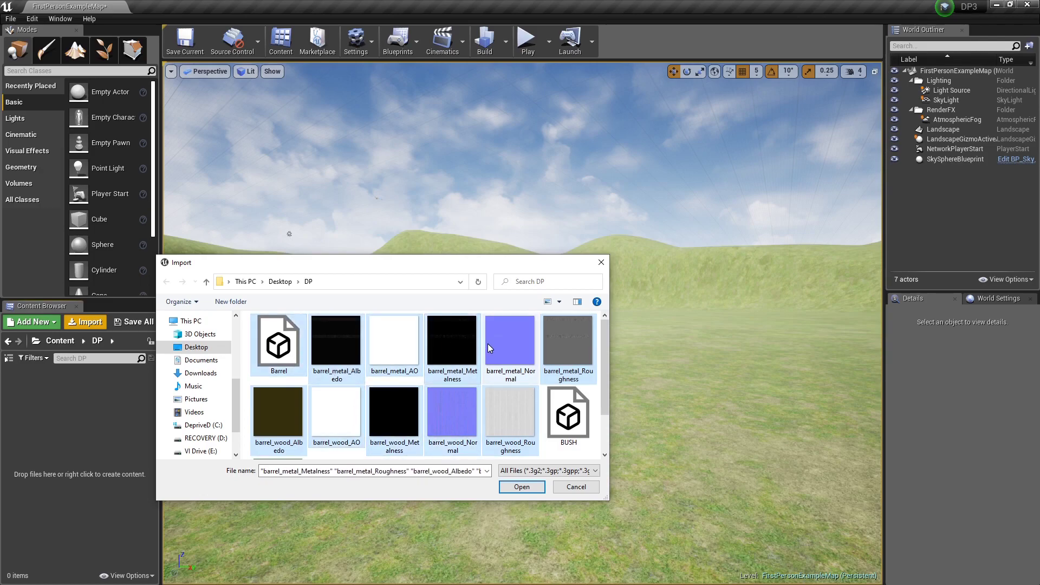
pyautogui.keyDown('ctrl'); pyautogui.click(552, 343); pyautogui.keyUp('ctrl')
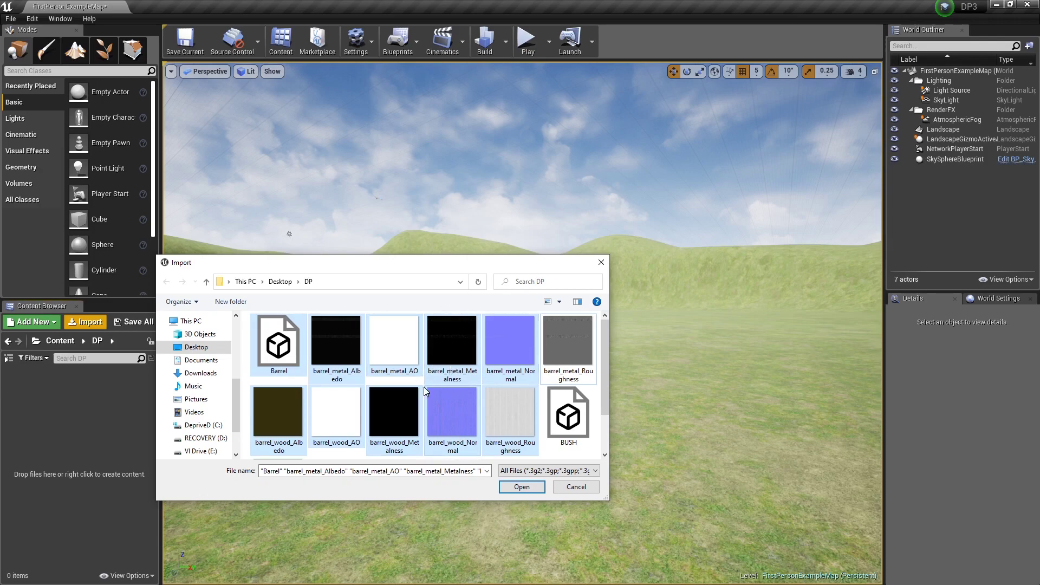
# Step: Import all selected files into the DP folder with the default FBX options and close the message log
pyautogui.click(522, 487)
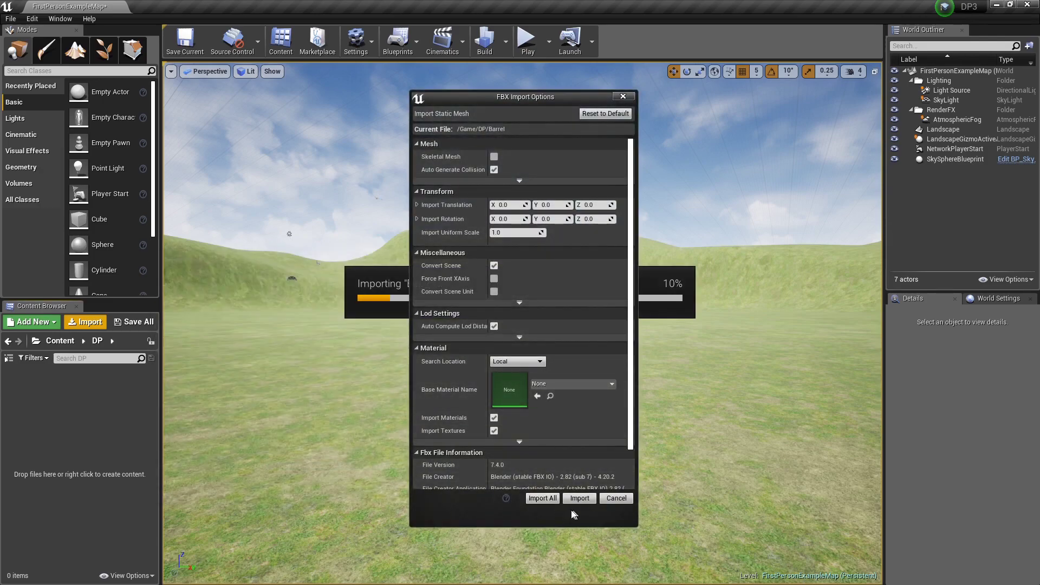
pyautogui.click(544, 500)
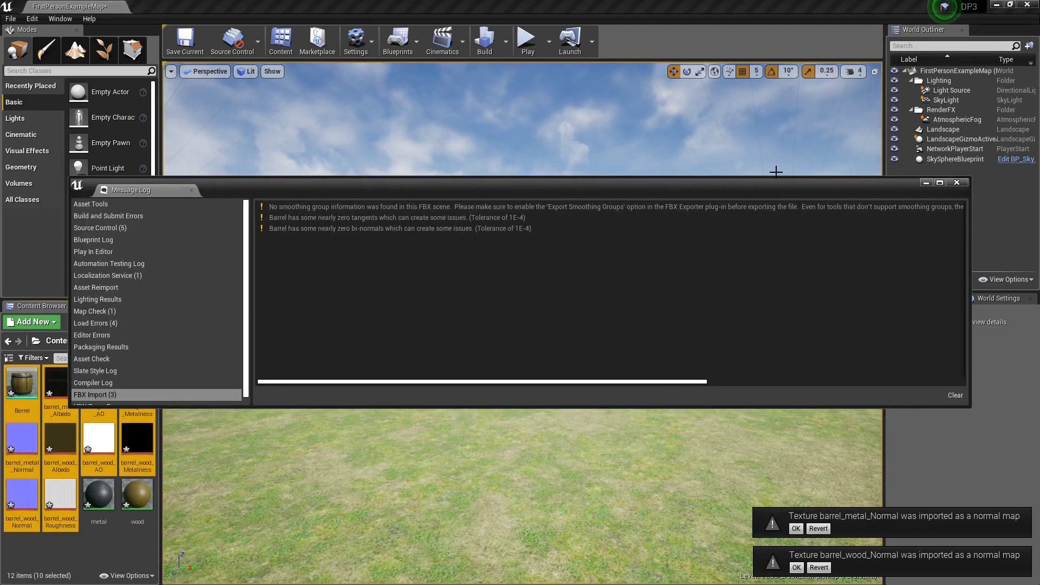
pyautogui.click(952, 185)
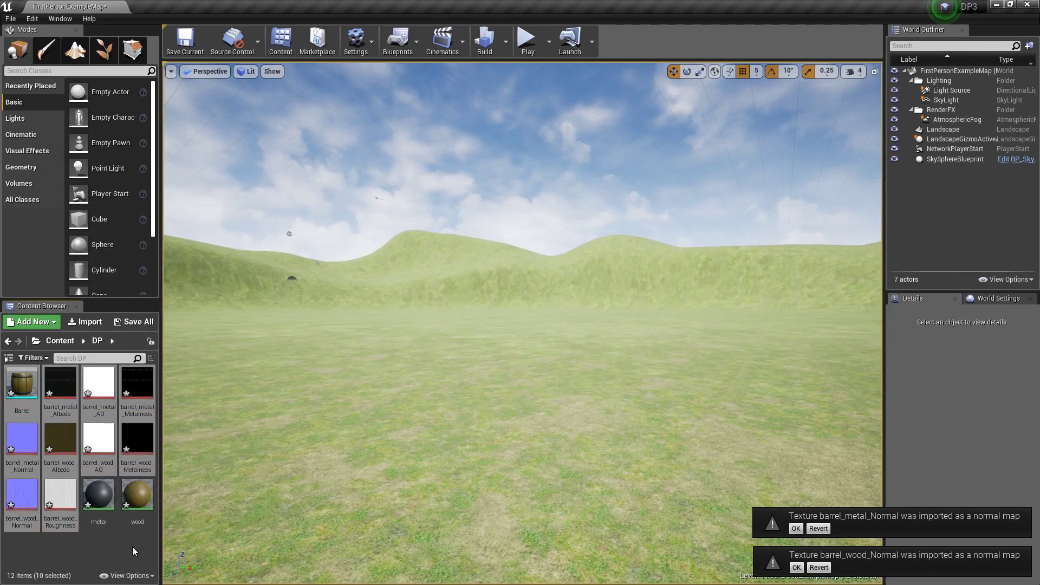
# Step: Place the Barrel mesh on the grass in the level and raise it to Z -385
pyautogui.moveTo(22, 383); pyautogui.dragTo(552, 415)
pyautogui.moveTo(552, 415); pyautogui.dragTo(536, 419, button='right')
pyautogui.moveTo(509, 337); pyautogui.dragTo(485, 371, button='right')
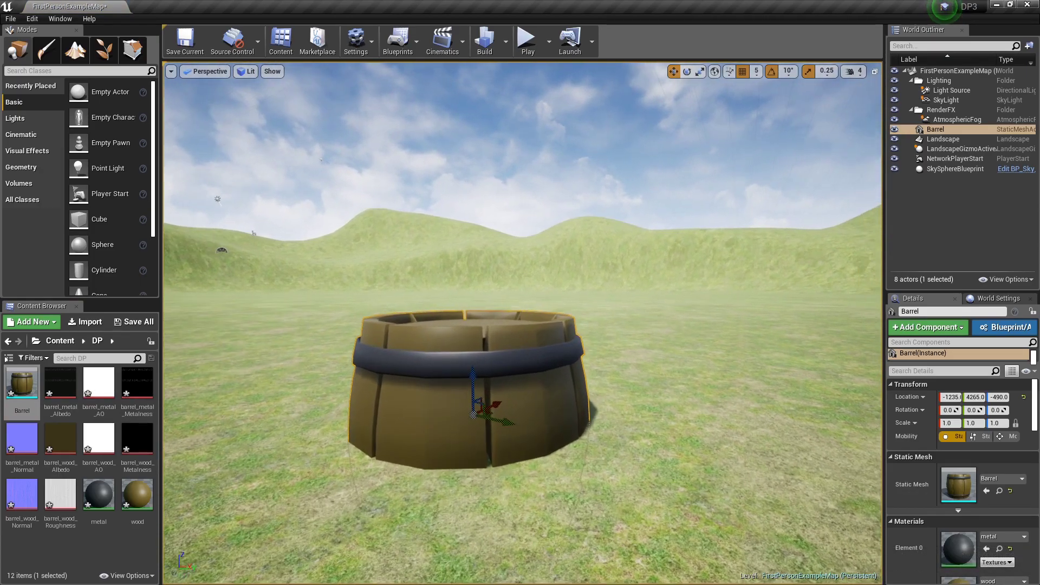
pyautogui.moveTo(476, 383); pyautogui.dragTo(478, 276)
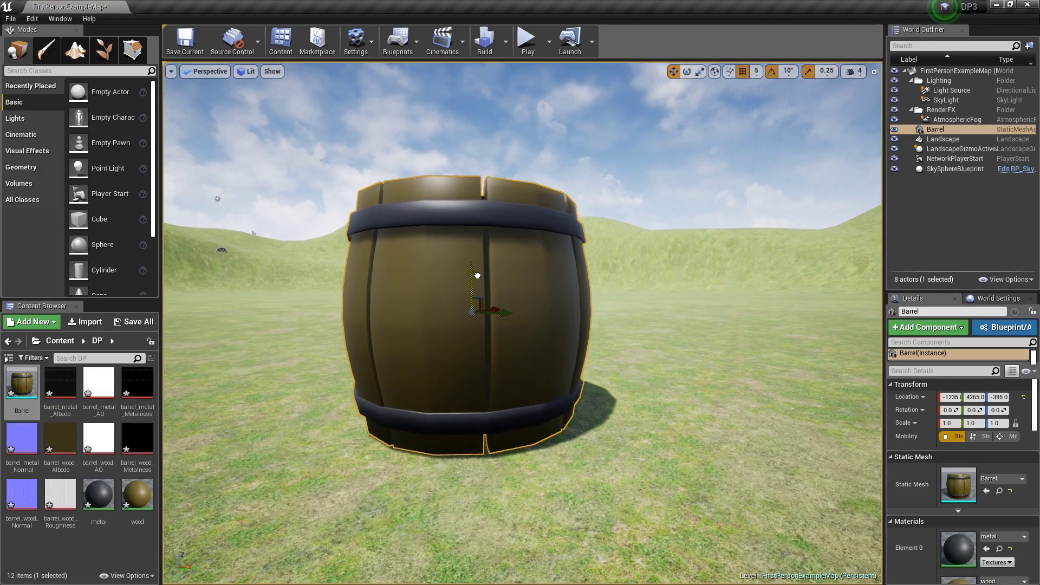
# Step: Duplicate the barrel along the Y axis to 4490 and rotate the copy about its vertical axis
pyautogui.moveTo(477, 275); pyautogui.dragTo(515, 343, button='right')
pyautogui.keyDown('alt'); pyautogui.moveTo(512, 344); pyautogui.dragTo(786, 342); pyautogui.keyUp('alt')
pyautogui.moveTo(785, 341); pyautogui.dragTo(612, 391, button='right')
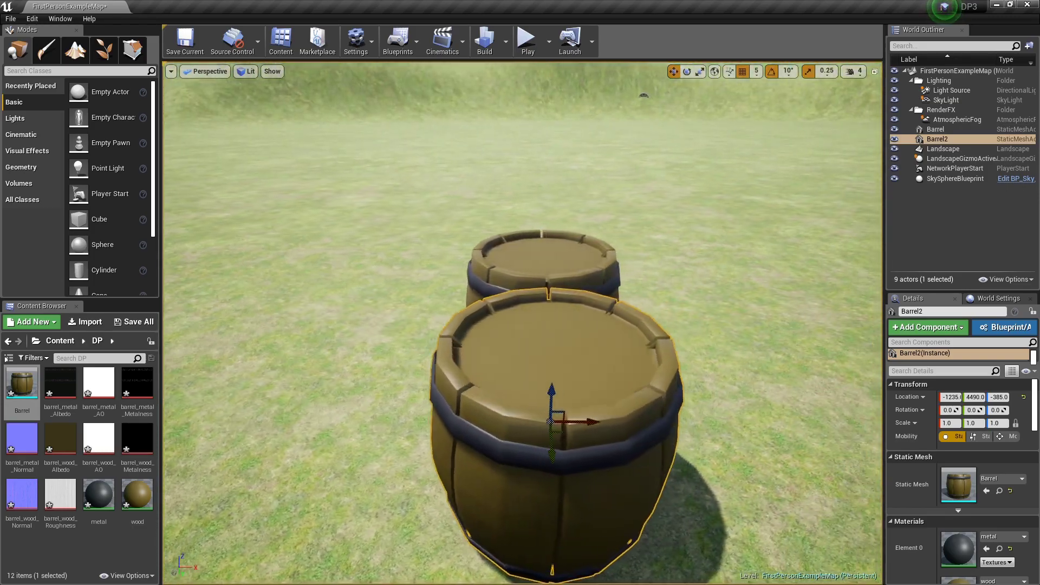
pyautogui.moveTo(682, 368); pyautogui.dragTo(699, 375, button='right')
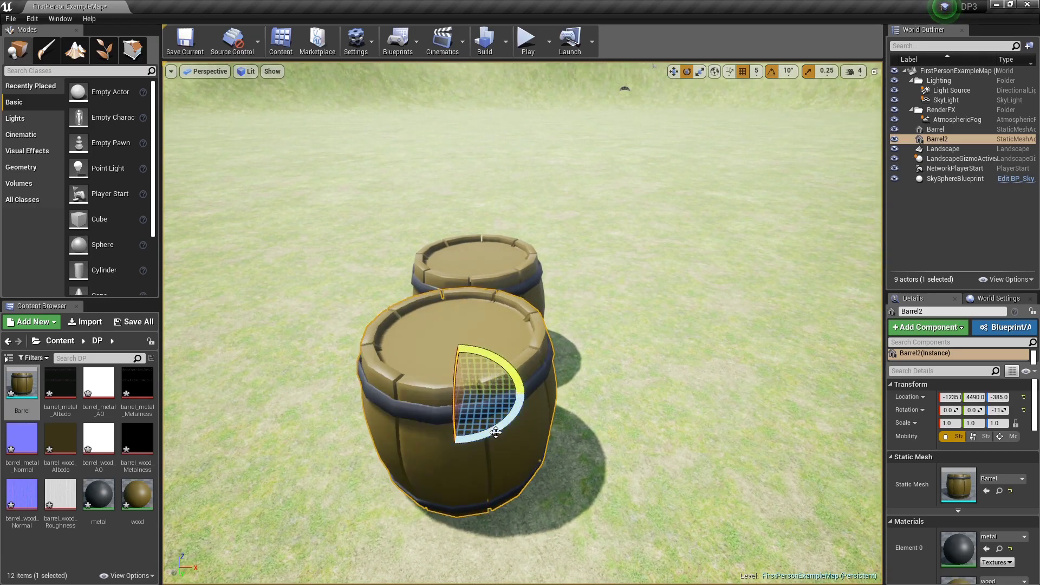
# Step: Duplicate the second barrel along the X axis to -1000 and turn the copy about its vertical axis
pyautogui.keyDown('alt'); pyautogui.moveTo(502, 390); pyautogui.dragTo(640, 381); pyautogui.keyUp('alt')
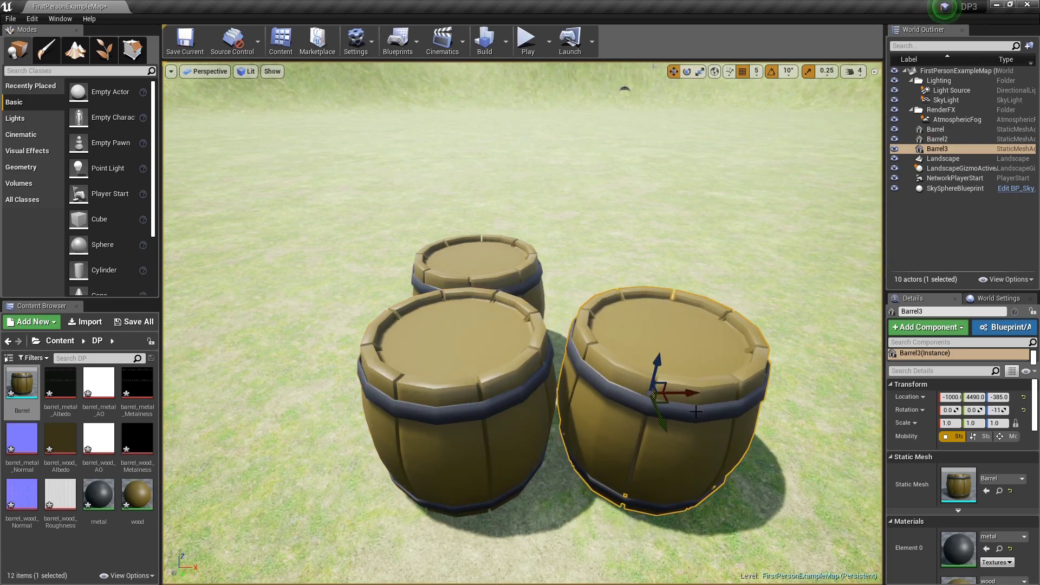
pyautogui.moveTo(646, 433)
pyautogui.mouseDown(button='right')
pyautogui.moveTo(715, 433)
pyautogui.moveTo(658, 432)
pyautogui.mouseUp(button='right')
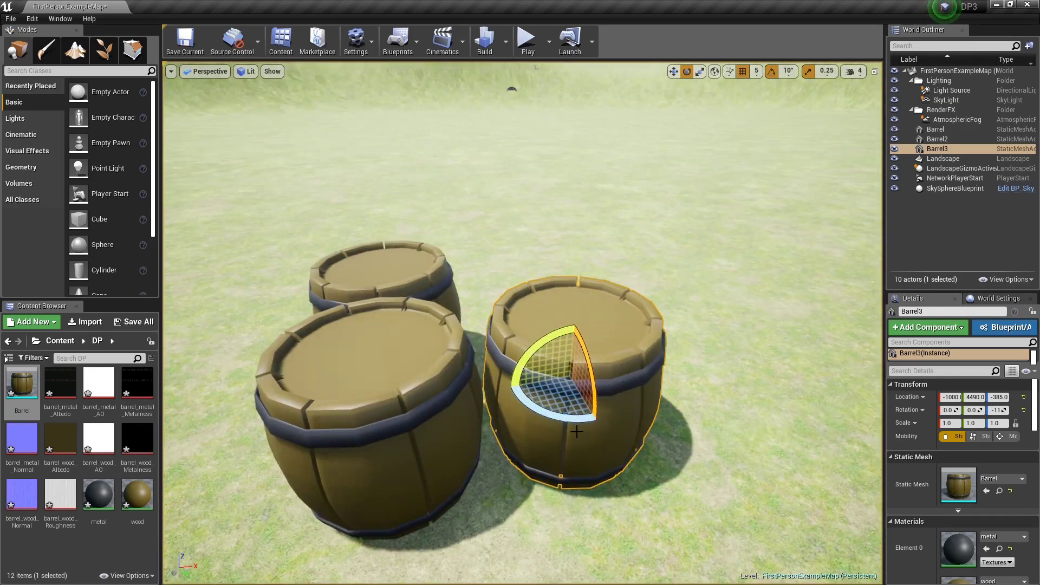
pyautogui.moveTo(574, 420); pyautogui.dragTo(533, 398)
pyautogui.moveTo(534, 398); pyautogui.dragTo(459, 358, button='right')
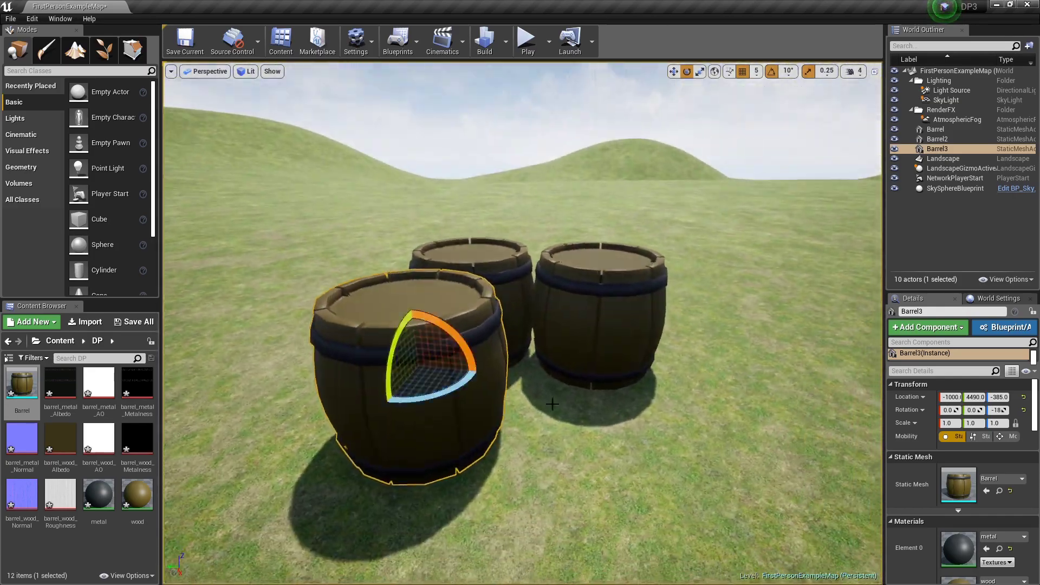
# Step: Duplicate the third barrel along the Y axis to 4205, tip the copy 90° onto its side and rest it on the ground
pyautogui.press('w')
pyautogui.keyDown('alt'); pyautogui.moveTo(398, 354); pyautogui.dragTo(639, 382); pyautogui.keyUp('alt')
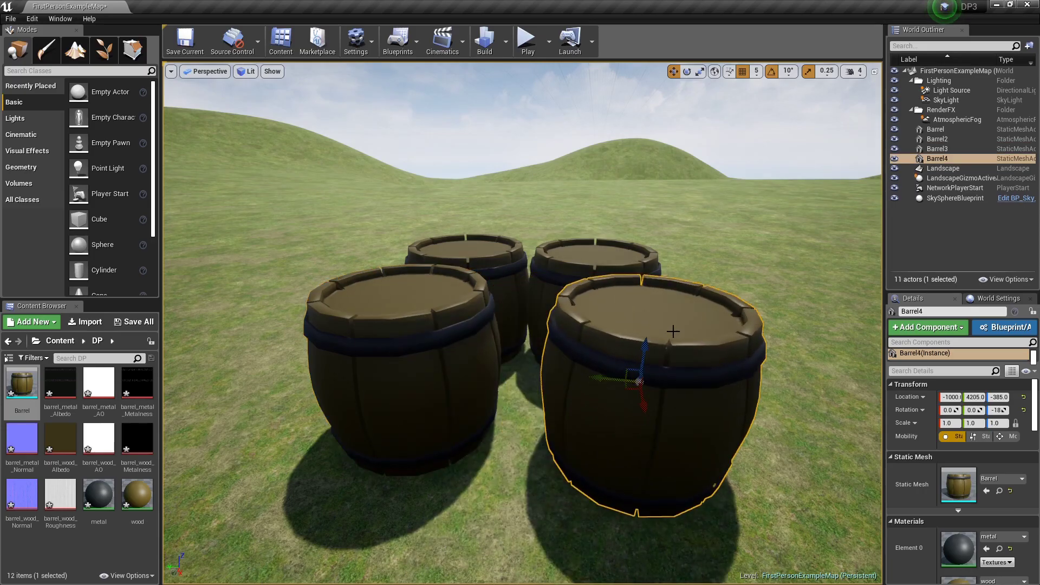
pyautogui.moveTo(642, 328); pyautogui.dragTo(750, 396)
pyautogui.press('f')
pyautogui.press('w')
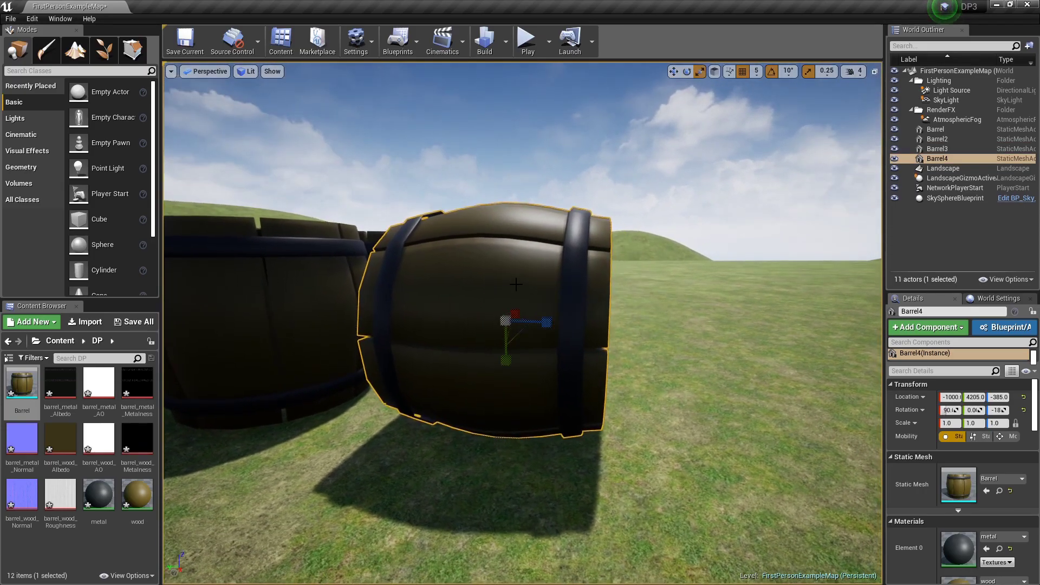
pyautogui.moveTo(504, 304)
pyautogui.mouseDown()
pyautogui.moveTo(506, 328)
pyautogui.moveTo(504, 317)
pyautogui.mouseUp()
# Step: Duplicate the first barrel along the X axis to -1580 and rotate the copy about -70° around its vertical axis
pyautogui.click(672, 290)
pyautogui.moveTo(671, 290); pyautogui.dragTo(498, 331, button='right')
pyautogui.press('s')
pyautogui.click(535, 335)
pyautogui.keyDown('alt'); pyautogui.moveTo(497, 331); pyautogui.dragTo(704, 381); pyautogui.keyUp('alt')
pyautogui.moveTo(705, 381); pyautogui.dragTo(522, 323, button='right')
pyautogui.press('w')
pyautogui.press('e')
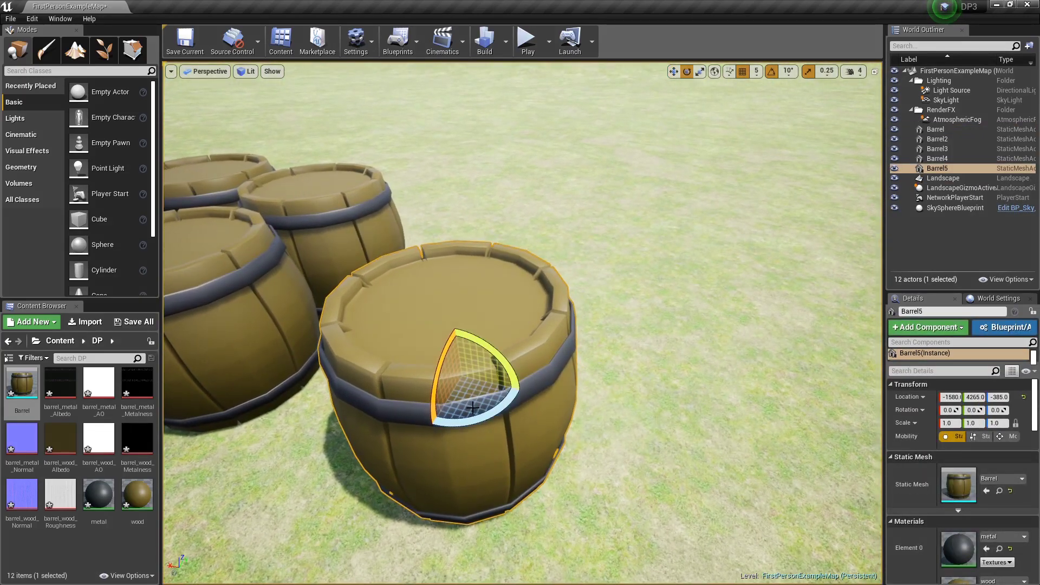
pyautogui.click(536, 394)
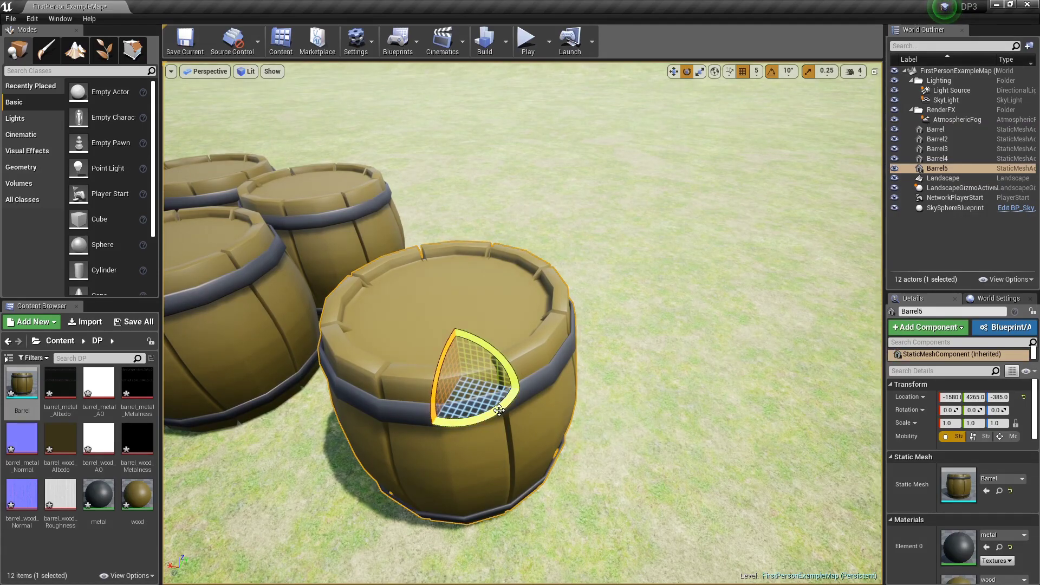
pyautogui.moveTo(499, 410); pyautogui.dragTo(425, 425)
# Step: Look over the arrangement of the five barrels in the level
pyautogui.press('a')
pyautogui.moveTo(425, 426); pyautogui.dragTo(249, 459, button='right')
pyautogui.press('s')
pyautogui.press('g')
pyautogui.press('q')
pyautogui.press('a')
pyautogui.press('e')
pyautogui.press('d')
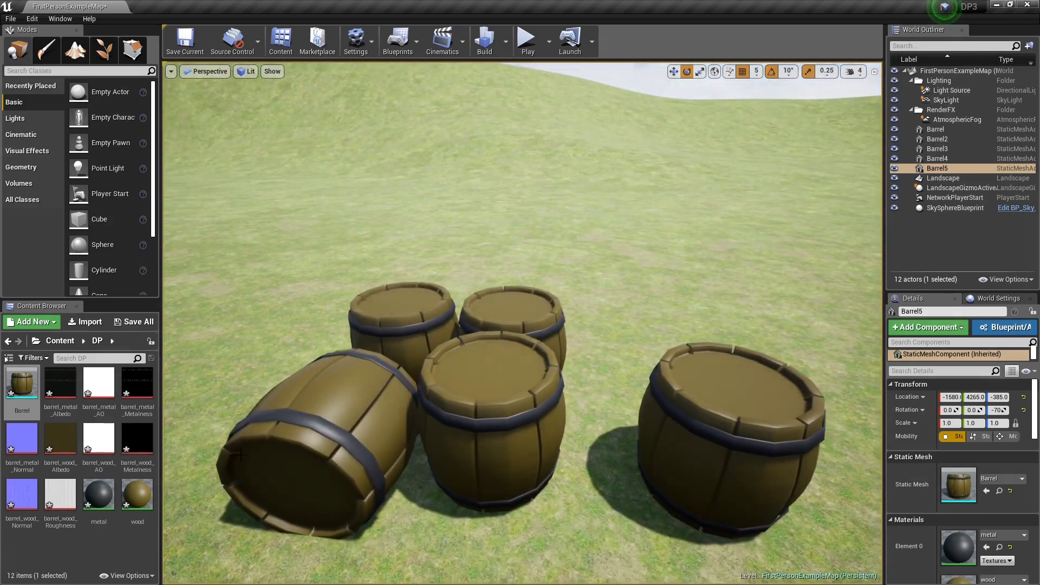
# Step: Open the wood material, separate its overlapping nodes and delete the default base color parameter node
pyautogui.doubleClick(138, 512)
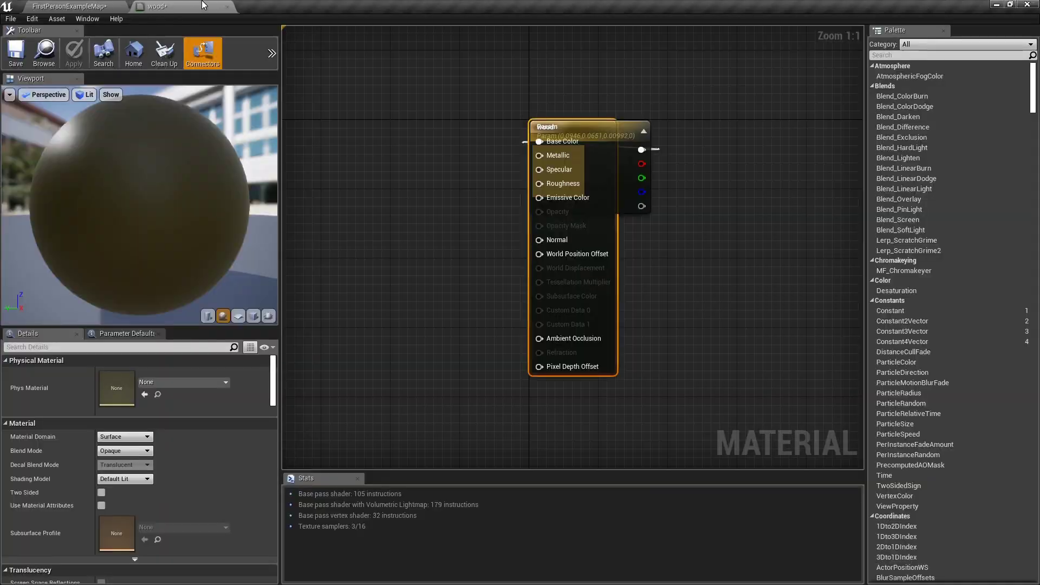
pyautogui.click(98, 7)
pyautogui.click(162, 7)
pyautogui.moveTo(371, 178); pyautogui.dragTo(314, 185, button='right')
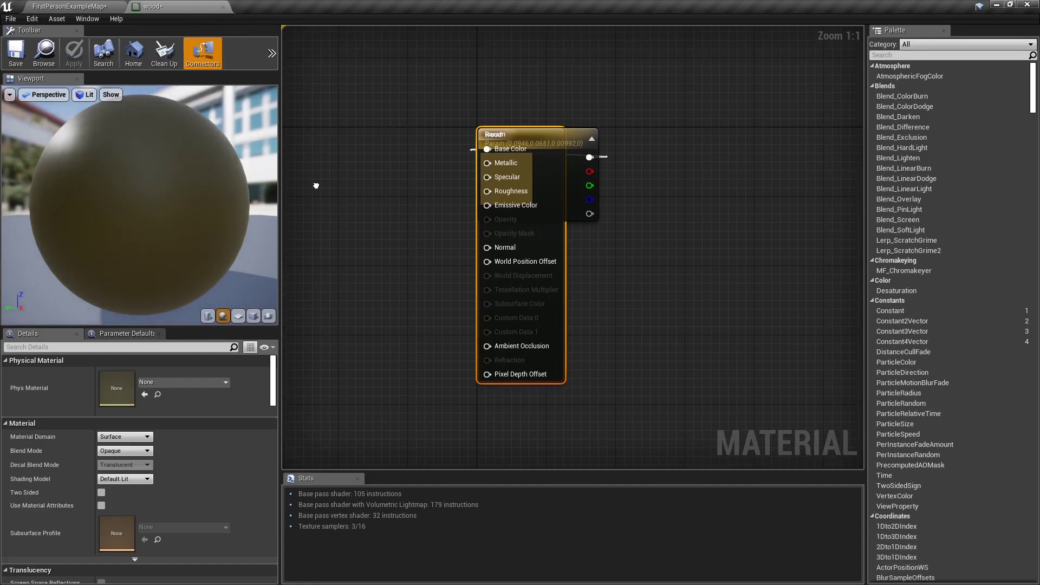
pyautogui.moveTo(548, 255); pyautogui.dragTo(676, 227)
pyautogui.click(520, 135)
pyautogui.press('Delete')
pyautogui.moveTo(658, 166); pyautogui.dragTo(700, 199)
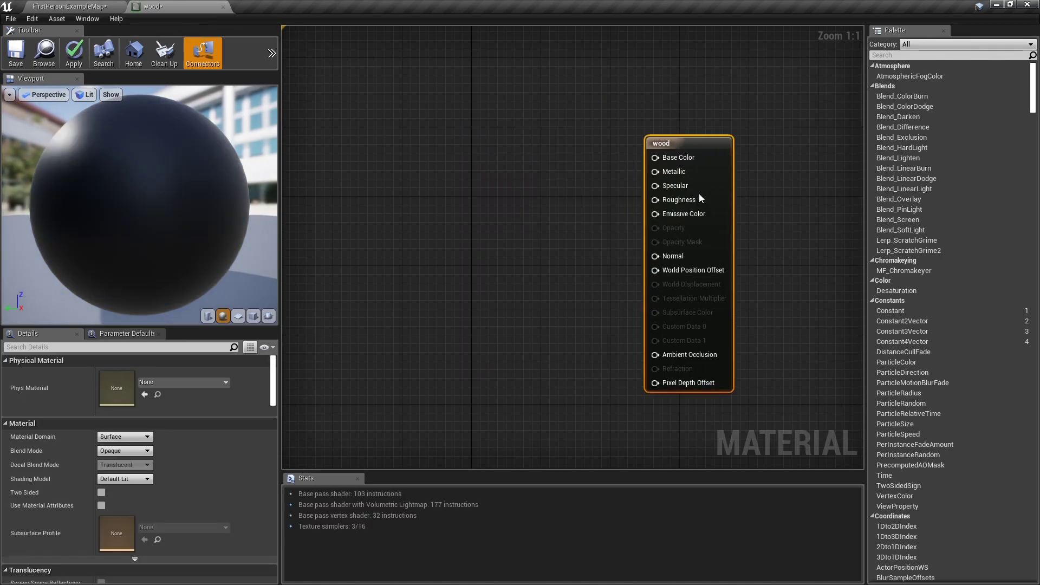
# Step: Add the five barrel_wood textures from the DP folder to the wood material graph as texture samples
pyautogui.click(89, 6)
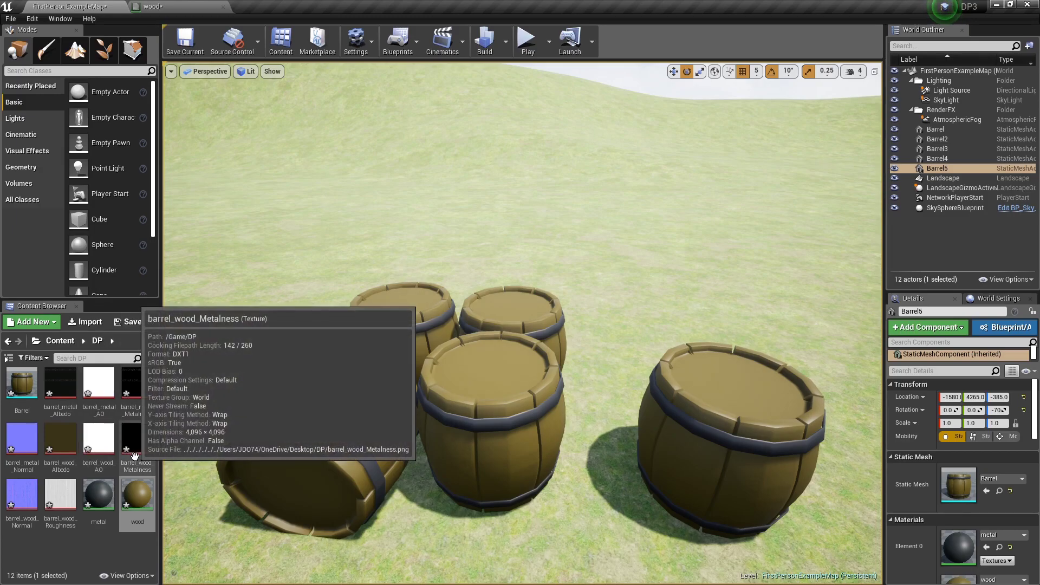
pyautogui.click(56, 453)
pyautogui.keyDown('shift'); pyautogui.click(63, 505); pyautogui.keyUp('shift')
pyautogui.moveTo(73, 454); pyautogui.dragTo(379, 190)
pyautogui.click(418, 144)
# Step: Move the barrel_wood_Albedo texture sample above the others and connect it to the wood material's Base Color
pyautogui.scroll(3, 429, 252)
pyautogui.click(431, 250)
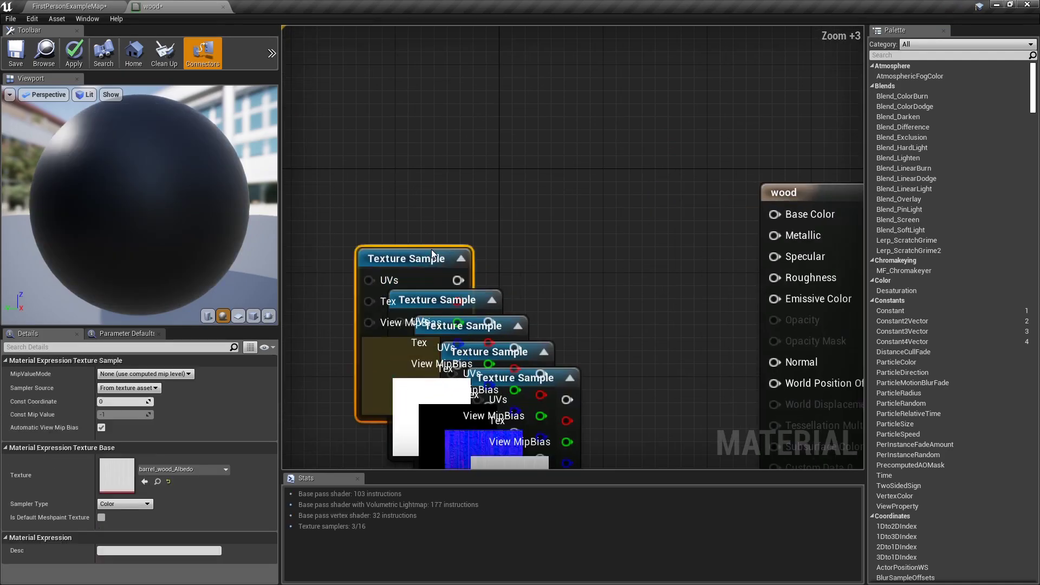
pyautogui.moveTo(432, 250); pyautogui.dragTo(457, 93)
pyautogui.moveTo(483, 124); pyautogui.dragTo(416, 151, button='right')
pyautogui.moveTo(416, 151); pyautogui.dragTo(715, 244)
pyautogui.moveTo(388, 225); pyautogui.dragTo(414, 93)
# Step: Move the barrel_wood_AO texture sample below the wood material node and connect it to Ambient Occlusion
pyautogui.moveTo(372, 348); pyautogui.dragTo(599, 462)
pyautogui.scroll(-3, 382, 224)
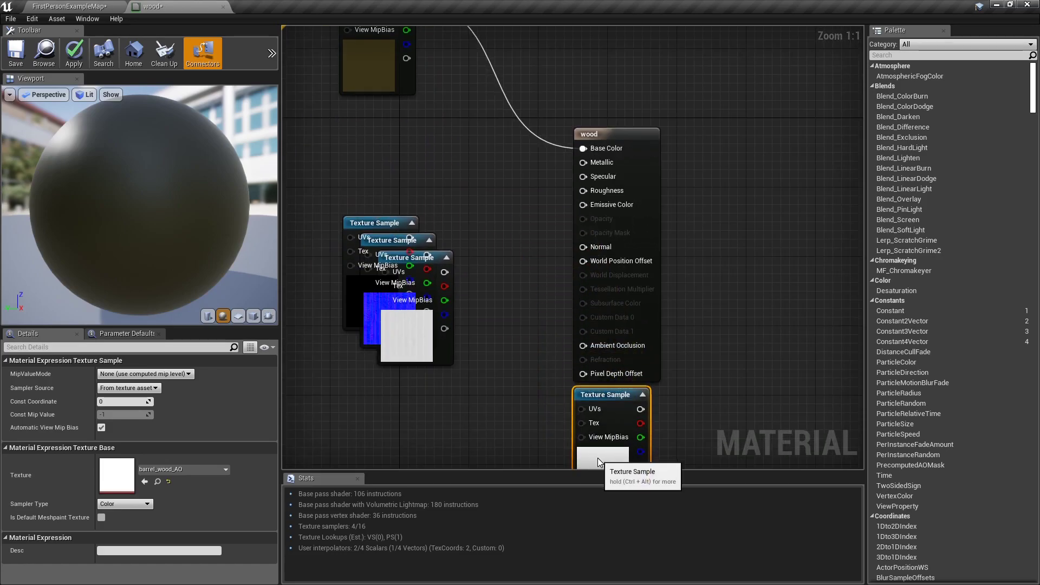
pyautogui.scroll(3, 599, 461)
pyautogui.moveTo(589, 358); pyautogui.dragTo(504, 247)
pyautogui.moveTo(504, 247); pyautogui.dragTo(601, 380, button='right')
# Step: Separate the stacked roughness and metalness texture samples and connect barrel_wood_Metalness to the wood material's Metallic input
pyautogui.moveTo(419, 304); pyautogui.dragTo(504, 323, button='right')
pyautogui.moveTo(454, 371); pyautogui.dragTo(494, 319, button='right')
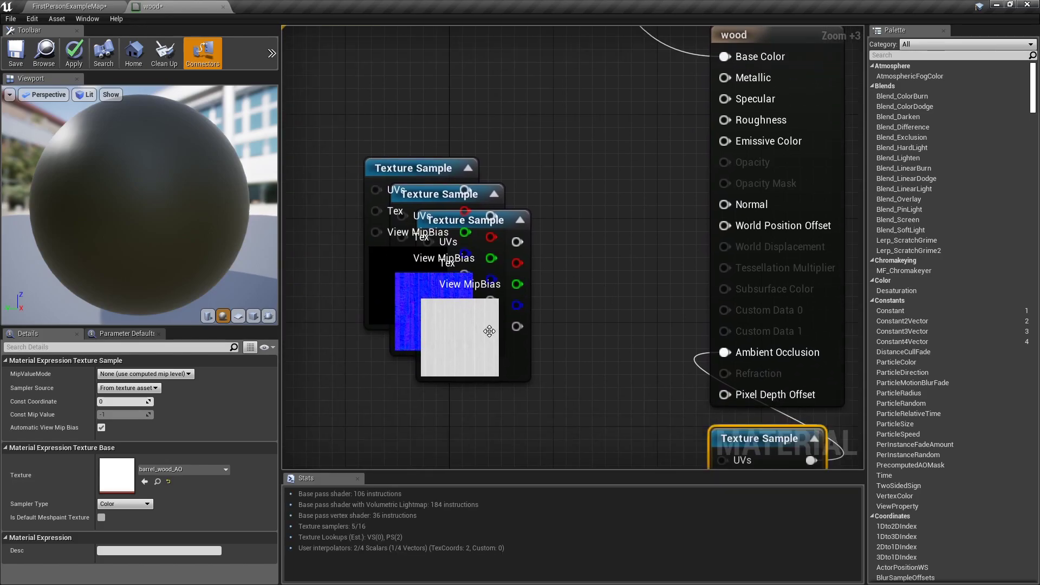
pyautogui.moveTo(493, 319); pyautogui.dragTo(384, 356)
pyautogui.moveTo(368, 213); pyautogui.dragTo(393, 255, button='right')
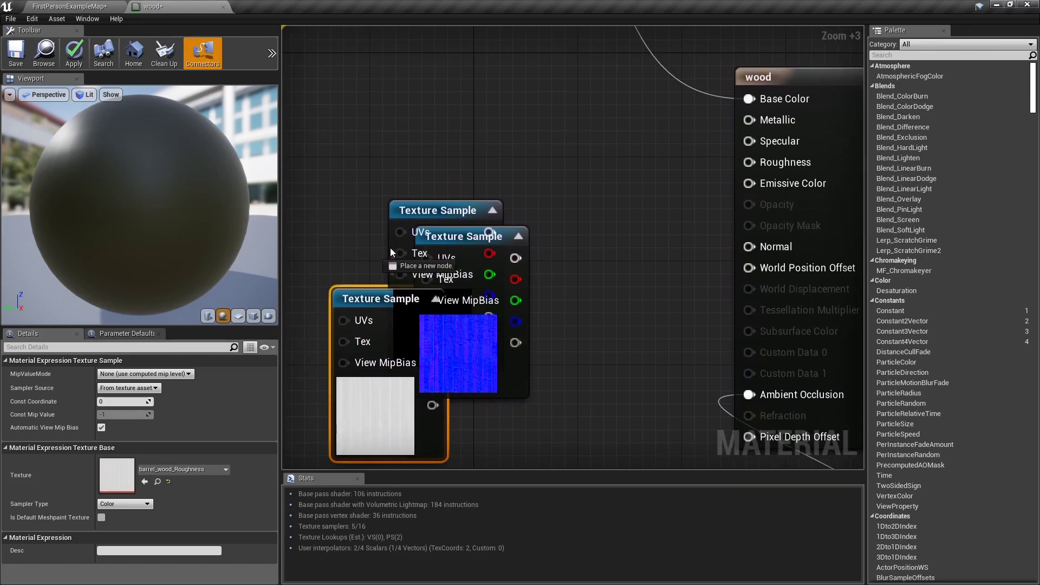
pyautogui.moveTo(392, 255); pyautogui.dragTo(364, 171)
pyautogui.click(486, 166)
pyautogui.moveTo(479, 206); pyautogui.dragTo(446, 75)
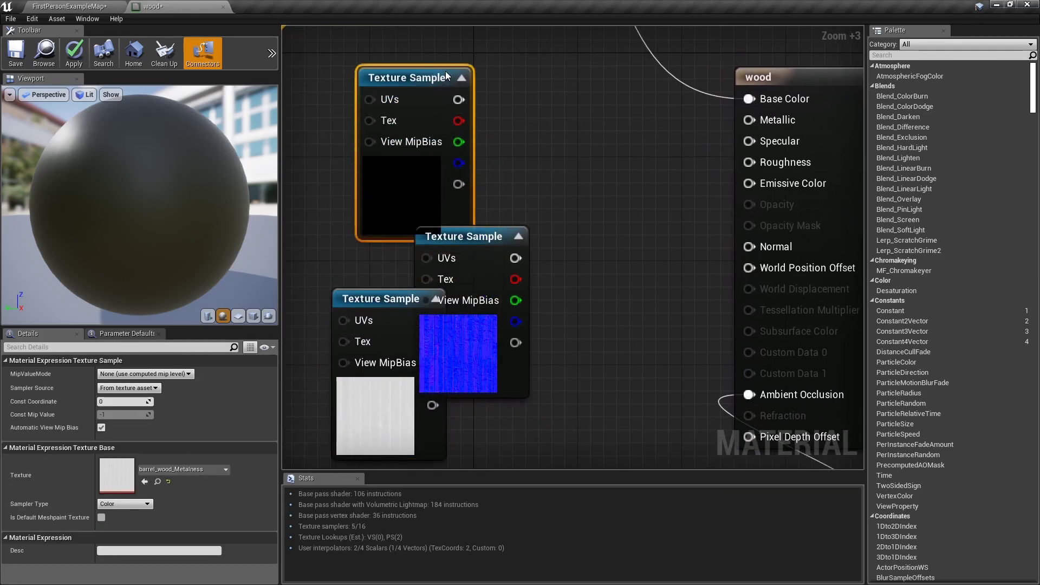
pyautogui.moveTo(495, 68); pyautogui.dragTo(469, 194, button='right')
pyautogui.moveTo(431, 226); pyautogui.dragTo(722, 247)
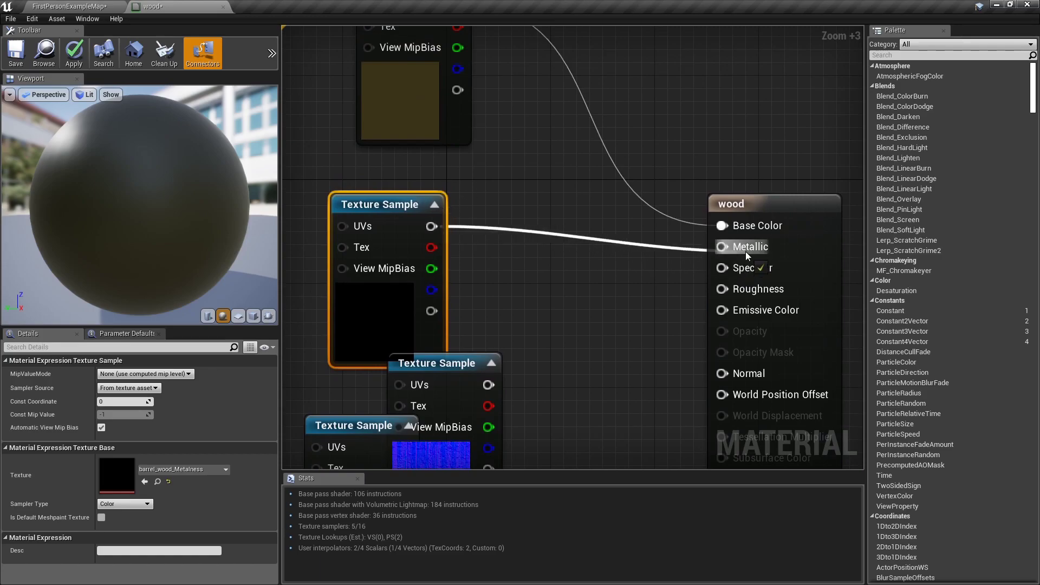
# Step: Space out the albedo and metalness nodes, then move the barrel_wood_Normal texture sample clear and connect it to Normal
pyautogui.click(366, 110)
pyautogui.moveTo(410, 105); pyautogui.dragTo(397, 67)
pyautogui.moveTo(383, 239); pyautogui.dragTo(396, 187)
pyautogui.moveTo(422, 232); pyautogui.dragTo(405, 89, button='right')
pyautogui.moveTo(442, 285); pyautogui.dragTo(581, 387)
pyautogui.moveTo(605, 343); pyautogui.dragTo(705, 231)
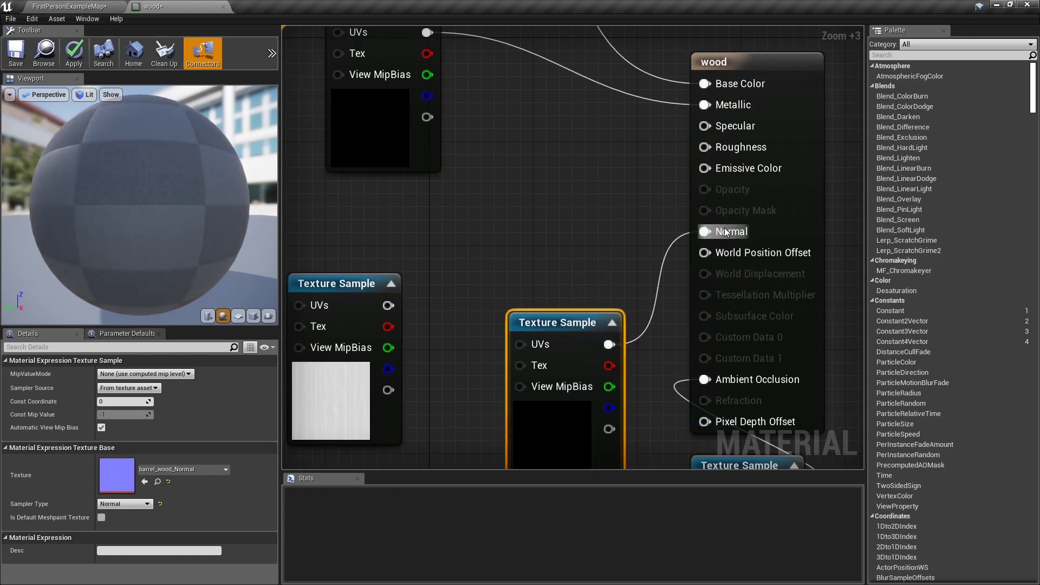
# Step: Connect the barrel_wood_Roughness texture sample to the wood material's Roughness input and adjust the node's position
pyautogui.moveTo(386, 305); pyautogui.dragTo(648, 163)
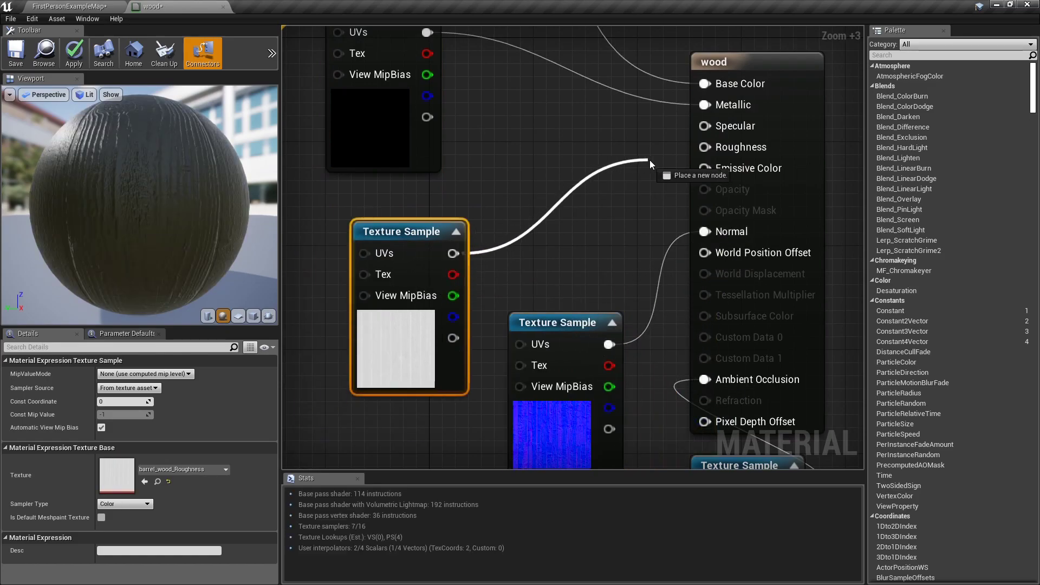
pyautogui.moveTo(719, 150); pyautogui.dragTo(718, 150)
pyautogui.moveTo(443, 253); pyautogui.dragTo(429, 251)
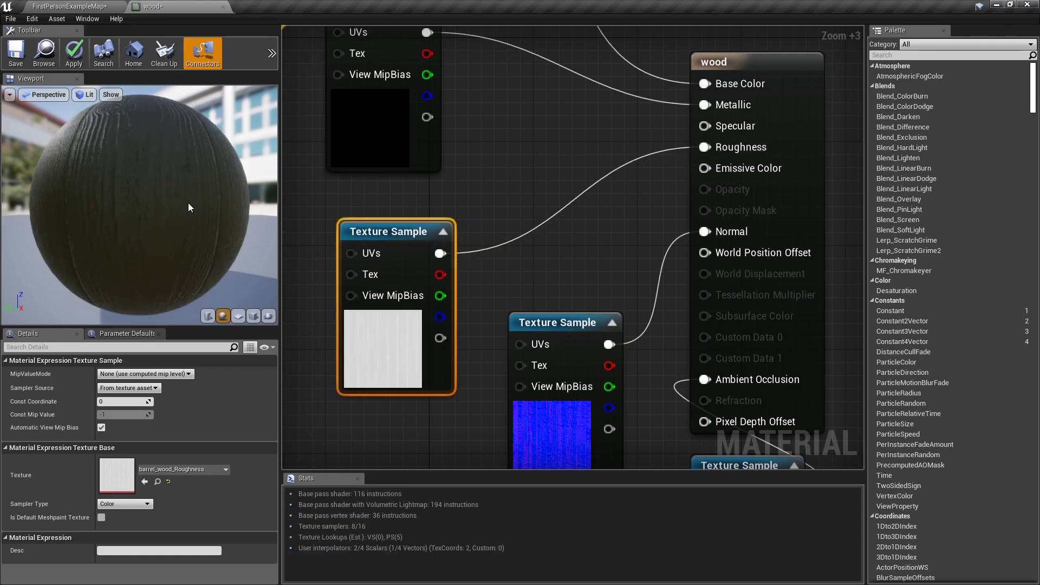
# Step: Inspect the wood preview sphere, save the wood material and check its look on the barrels in the level
pyautogui.moveTo(192, 203); pyautogui.dragTo(233, 206)
pyautogui.scroll(-4, 431, 224)
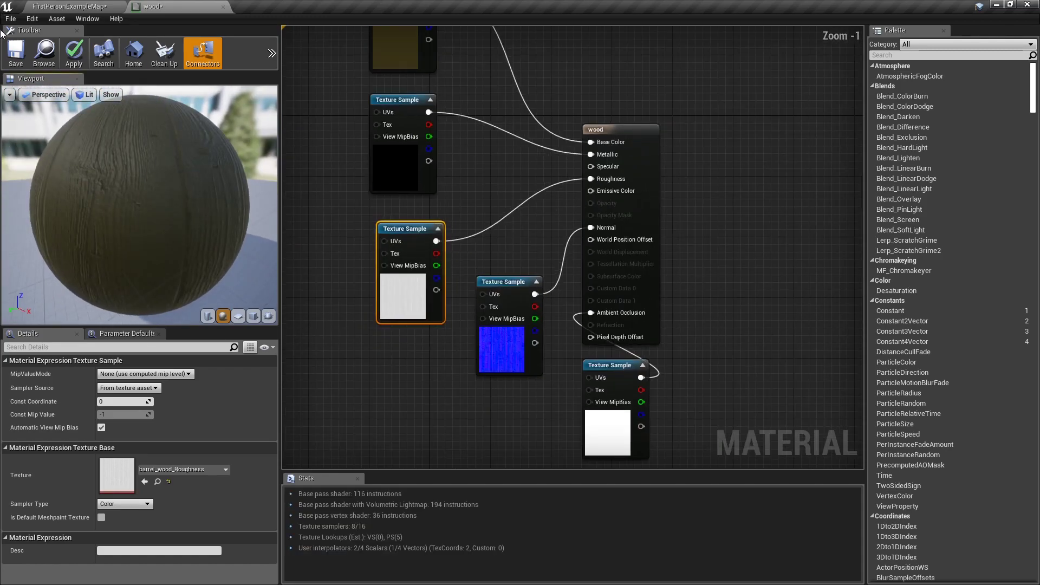
pyautogui.click(13, 48)
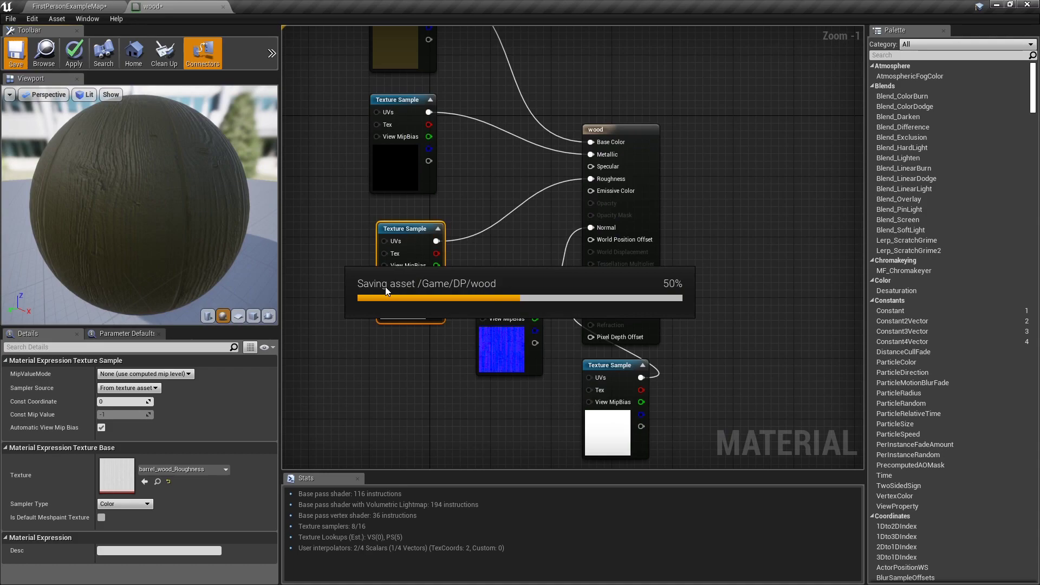
pyautogui.click(74, 5)
pyautogui.press('w')
pyautogui.moveTo(456, 235); pyautogui.dragTo(455, 287, button='right')
pyautogui.moveTo(298, 238)
pyautogui.mouseDown(button='right')
pyautogui.moveTo(303, 244)
pyautogui.moveTo(290, 247)
pyautogui.moveTo(297, 238)
pyautogui.mouseUp(button='right')
pyautogui.press('s')
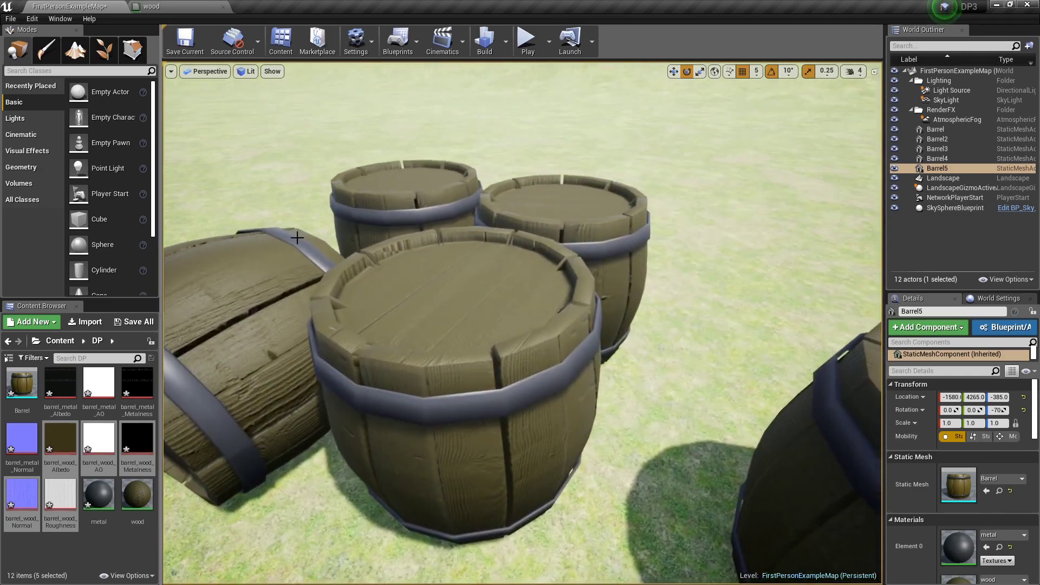
# Step: Save the wood material again and open the metal material for editing
pyautogui.click(195, 6)
pyautogui.hotkey('ctrl', 's')
pyautogui.click(76, 5)
pyautogui.doubleClick(99, 494)
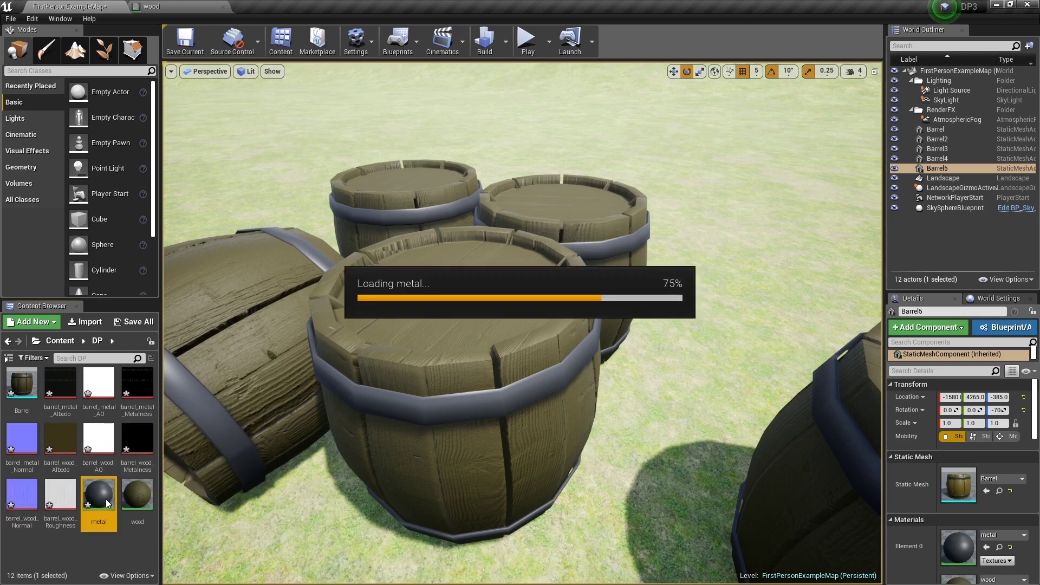
# Step: Move the metal material's output node aside and delete the Param colour node feeding Base Color
pyautogui.moveTo(599, 240); pyautogui.dragTo(720, 240)
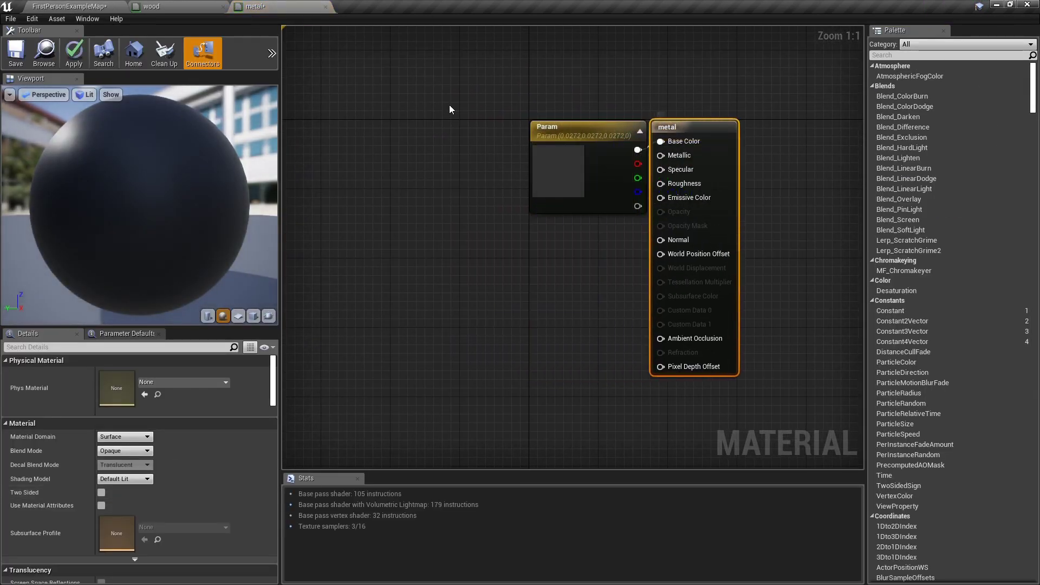
pyautogui.click(550, 174)
pyautogui.press('Delete')
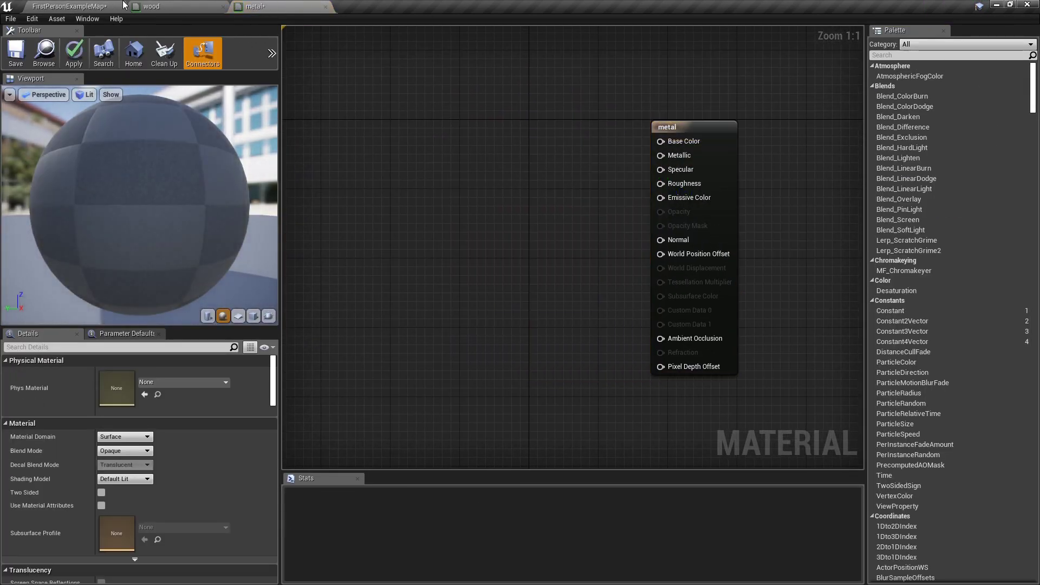
# Step: Add the barrel_metal Albedo, AO, Metalness and Normal textures together to the metal material graph as texture samples
pyautogui.click(103, 6)
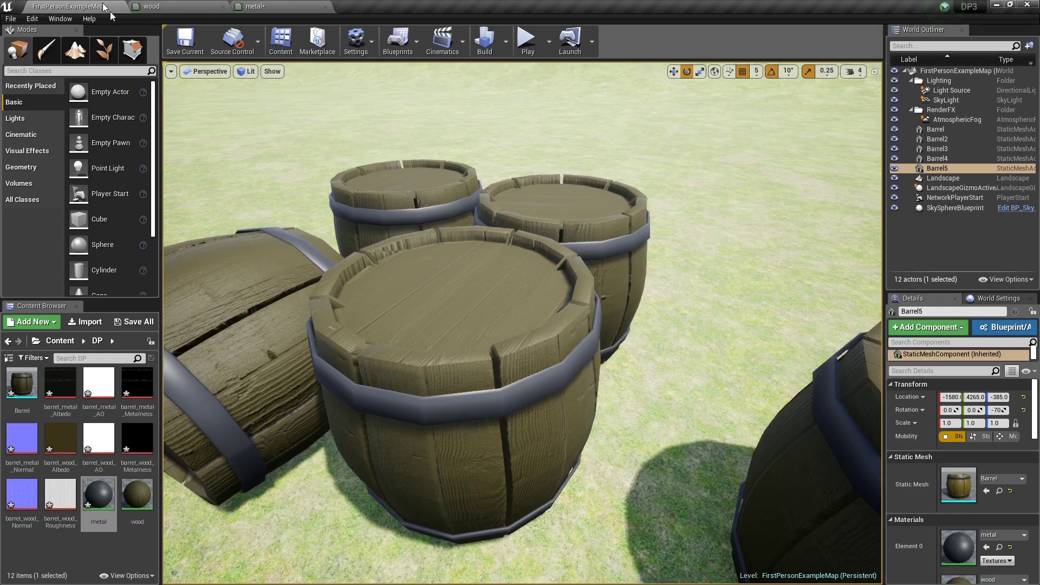
pyautogui.click(54, 411)
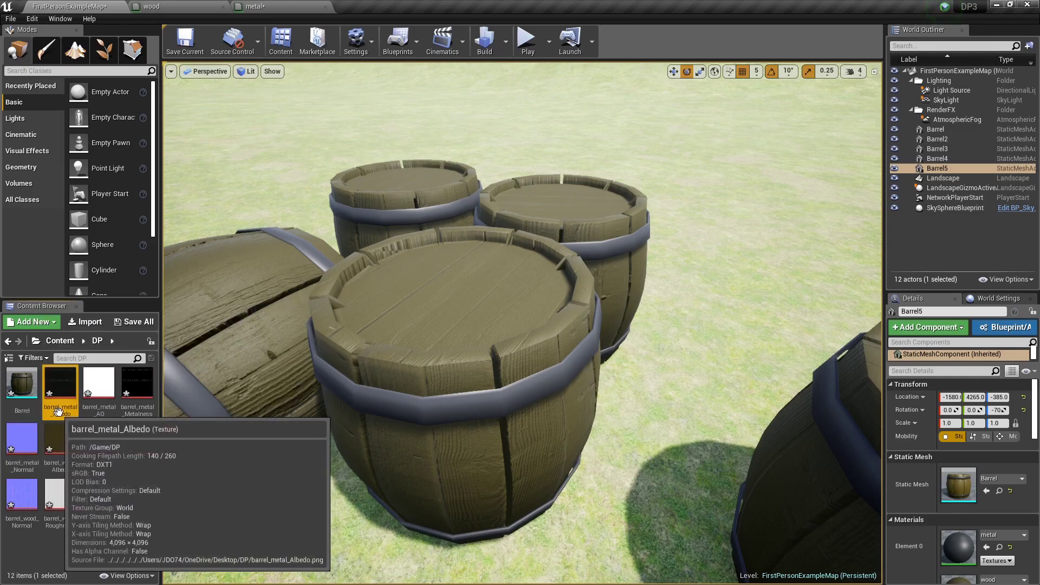
pyautogui.keyDown('ctrl'); pyautogui.click(89, 402); pyautogui.keyUp('ctrl')
pyautogui.keyDown('ctrl'); pyautogui.click(134, 404); pyautogui.keyUp('ctrl')
pyautogui.keyDown('ctrl'); pyautogui.click(23, 444); pyautogui.keyUp('ctrl')
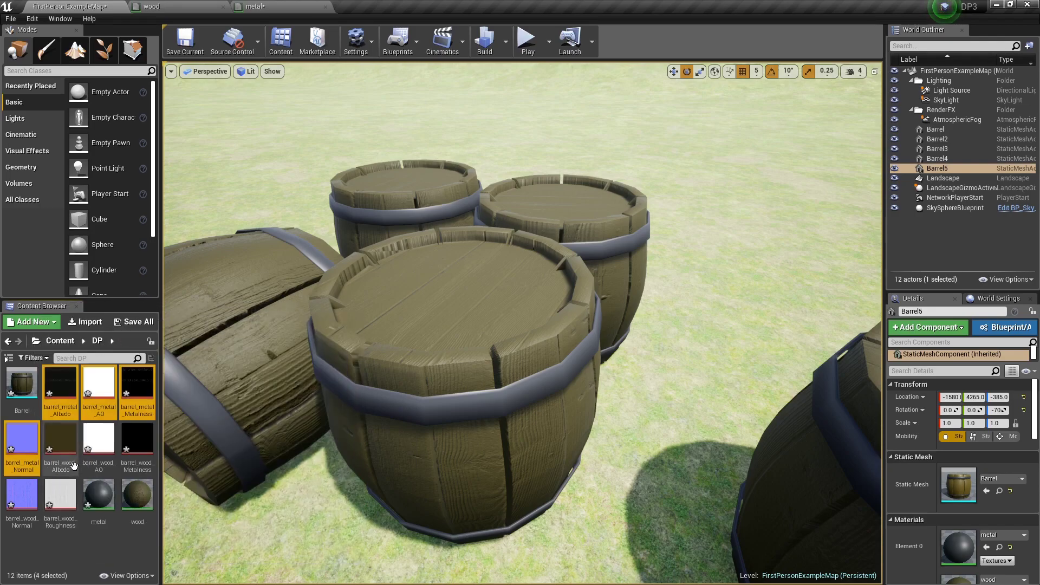
pyautogui.moveTo(88, 404); pyautogui.dragTo(368, 172)
# Step: Move the barrel_metal_Albedo texture sample clear of the others and connect it to Base Color
pyautogui.moveTo(398, 142); pyautogui.dragTo(439, 202, button='right')
pyautogui.keyDown('ctrl'); pyautogui.scroll(3, 439, 205); pyautogui.keyUp('ctrl')
pyautogui.moveTo(434, 256); pyautogui.dragTo(439, 127)
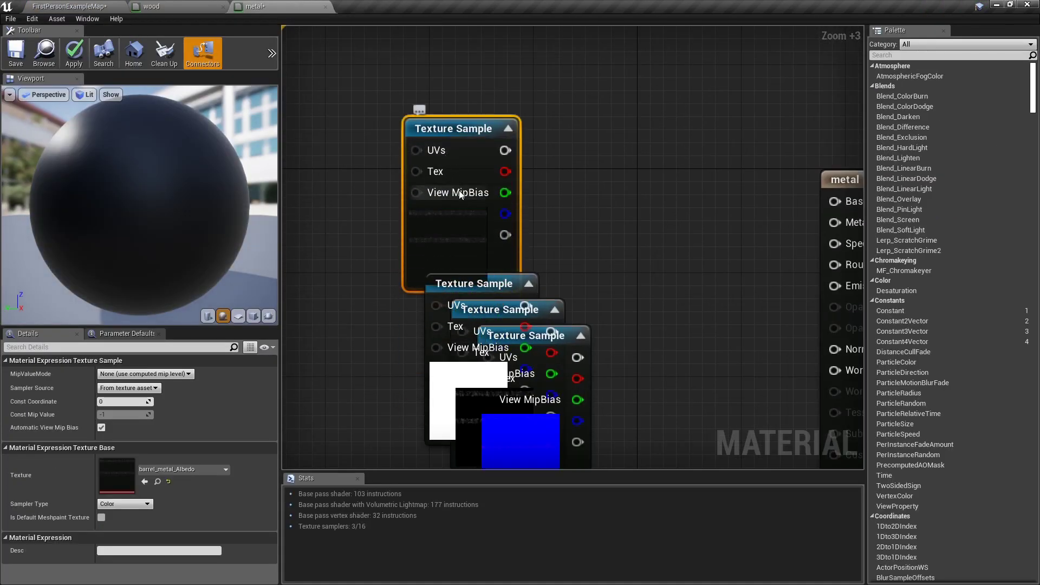
pyautogui.moveTo(515, 151); pyautogui.dragTo(835, 203)
# Step: Move the barrel_metal_AO texture sample below the metal output node and connect it to Ambient Occlusion
pyautogui.moveTo(595, 242); pyautogui.dragTo(517, 165)
pyautogui.moveTo(518, 165); pyautogui.dragTo(447, 102, button='right')
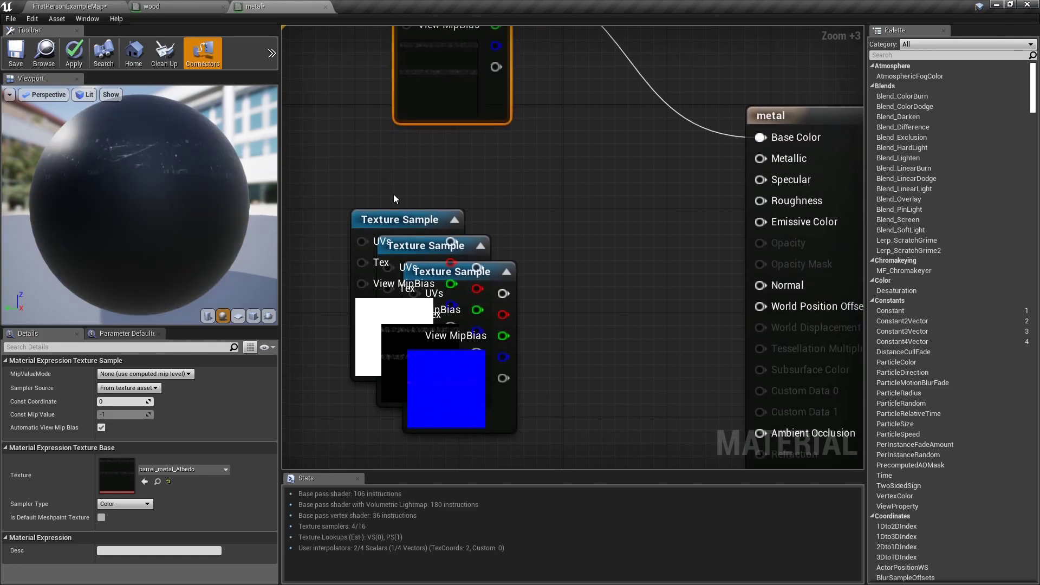
pyautogui.moveTo(408, 216); pyautogui.dragTo(629, 257)
pyautogui.moveTo(629, 256); pyautogui.dragTo(472, 117, button='right')
pyautogui.moveTo(459, 259); pyautogui.dragTo(608, 491)
pyautogui.moveTo(629, 390); pyautogui.dragTo(645, 350)
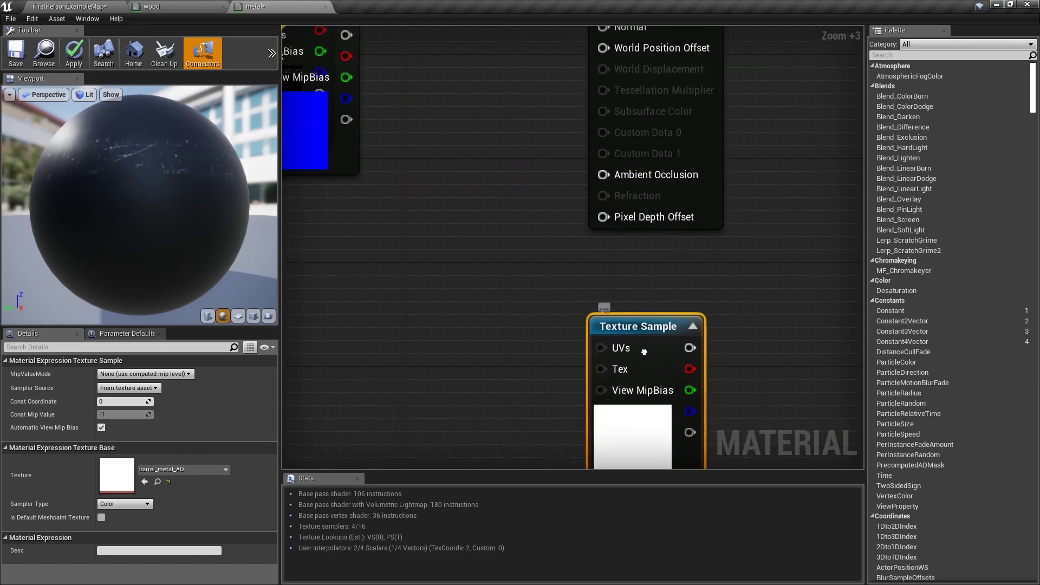
pyautogui.moveTo(645, 351); pyautogui.dragTo(635, 359, button='right')
pyautogui.moveTo(681, 357); pyautogui.dragTo(594, 183)
# Step: Separate the barrel_metal_Normal texture sample from the metalness one and connect it to Normal
pyautogui.moveTo(594, 183); pyautogui.dragTo(447, 344, button='right')
pyautogui.moveTo(356, 321); pyautogui.dragTo(476, 396)
pyautogui.moveTo(529, 300); pyautogui.dragTo(672, 216)
# Step: Position the barrel_metal_Metalness texture sample below the albedo one, connect it to Metallic, and save the metal material
pyautogui.moveTo(452, 213); pyautogui.dragTo(525, 301, button='right')
pyautogui.click(391, 348)
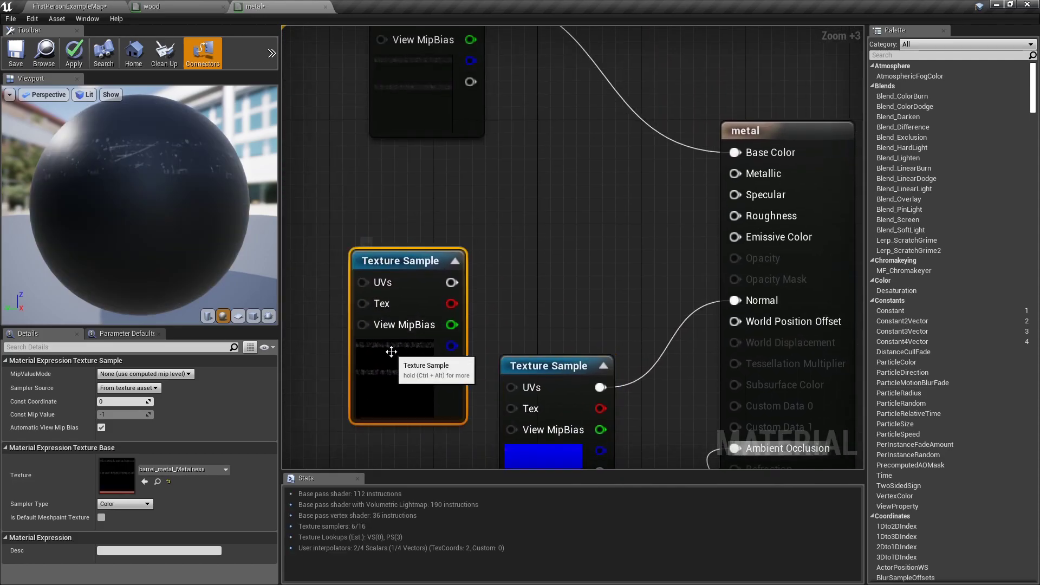
pyautogui.moveTo(407, 295); pyautogui.dragTo(419, 271)
pyautogui.moveTo(419, 271); pyautogui.dragTo(401, 314, button='right')
pyautogui.scroll(1, 428, 318)
pyautogui.moveTo(444, 319); pyautogui.dragTo(428, 248)
pyautogui.click(17, 54)
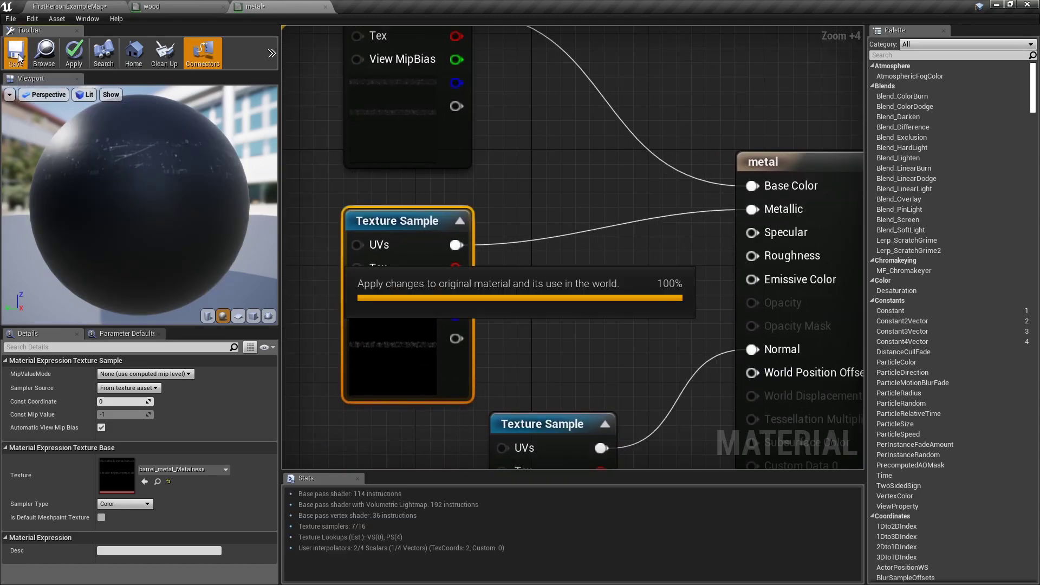
# Step: Return to the level and import the barrel_metal_Roughness texture from the DP folder
pyautogui.click(84, 5)
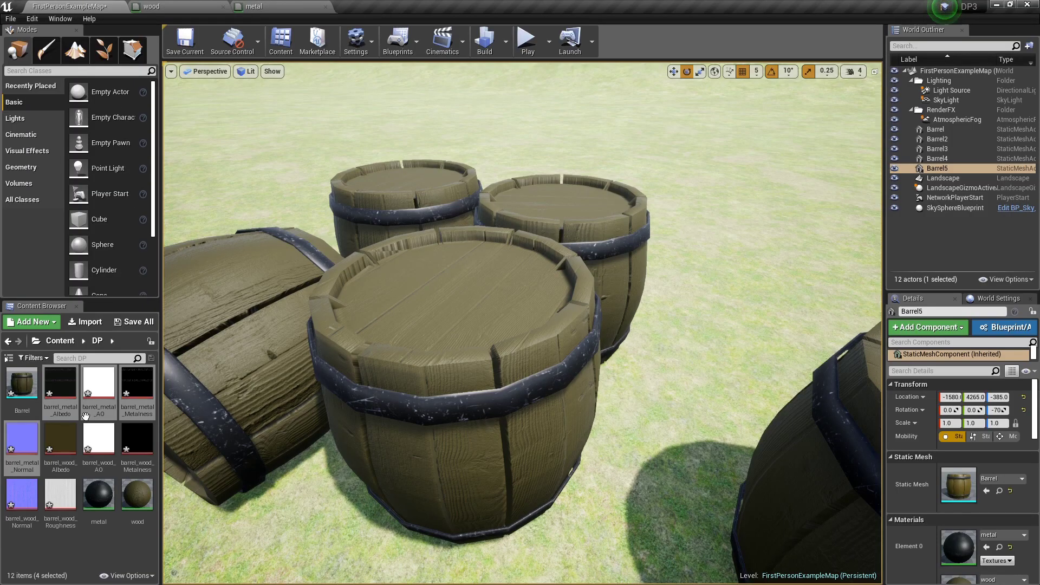
pyautogui.click(96, 317)
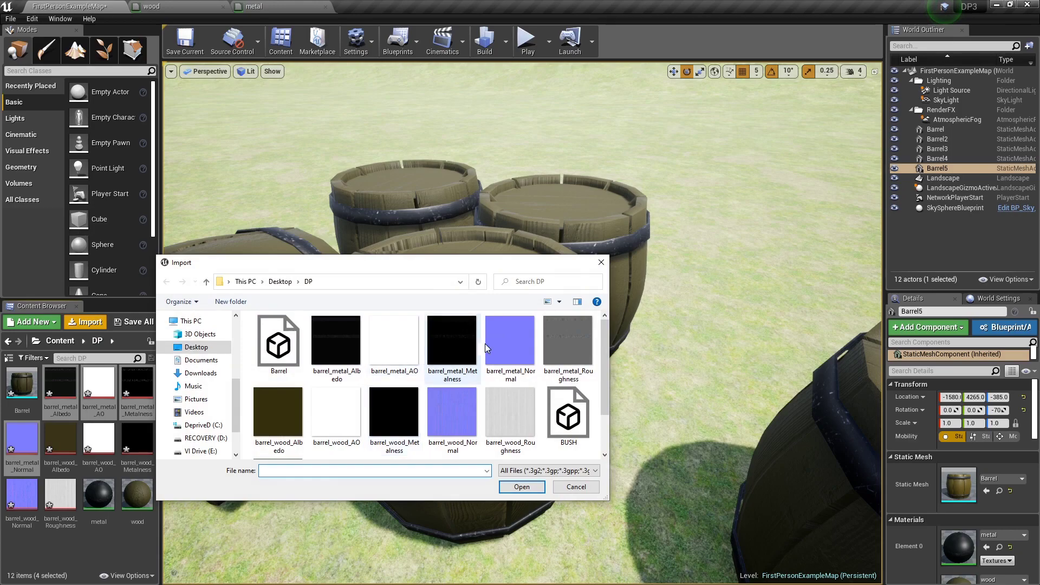
pyautogui.click(553, 340)
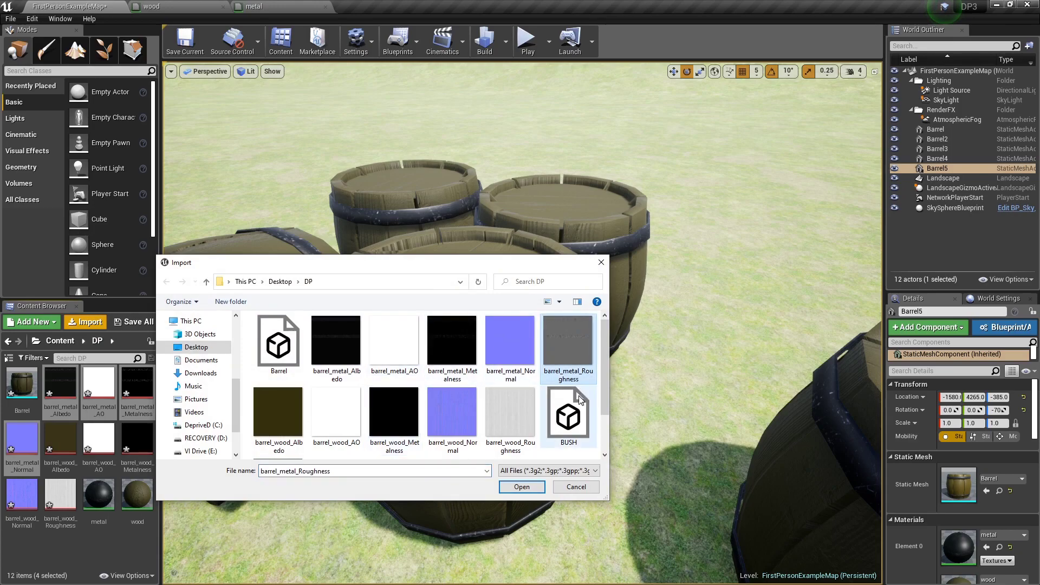
pyautogui.click(529, 492)
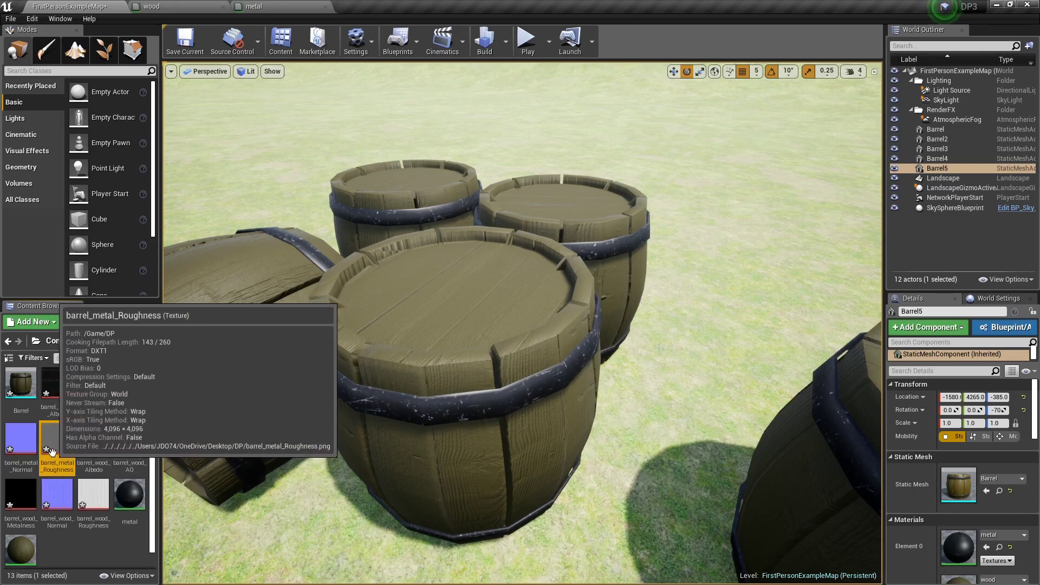
# Step: Add a barrel_metal_Roughness texture sample to the metal material, connect it to Roughness, and place it above the output node
pyautogui.moveTo(57, 438); pyautogui.dragTo(498, 194)
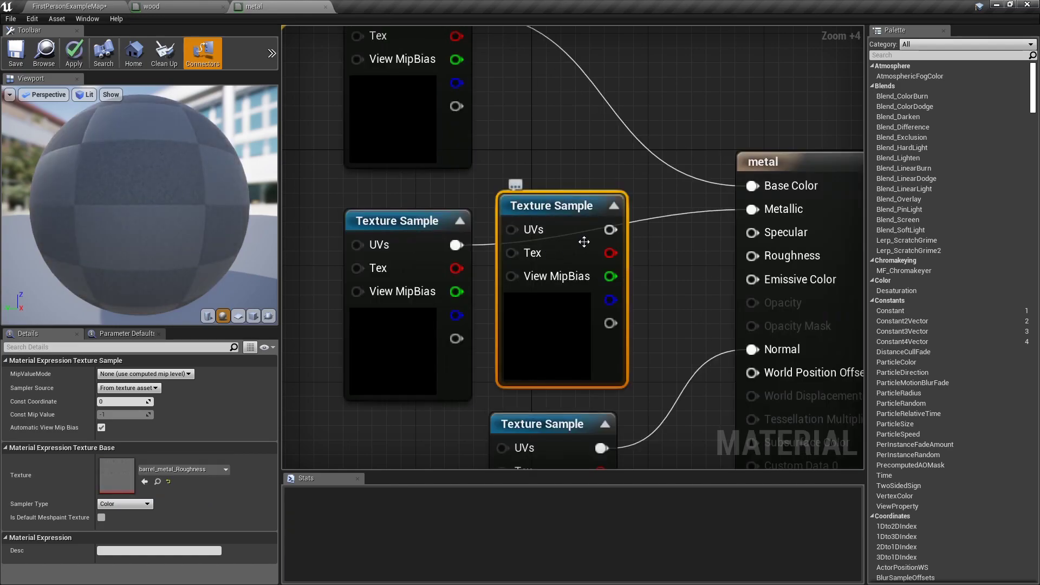
pyautogui.moveTo(606, 235); pyautogui.dragTo(751, 255)
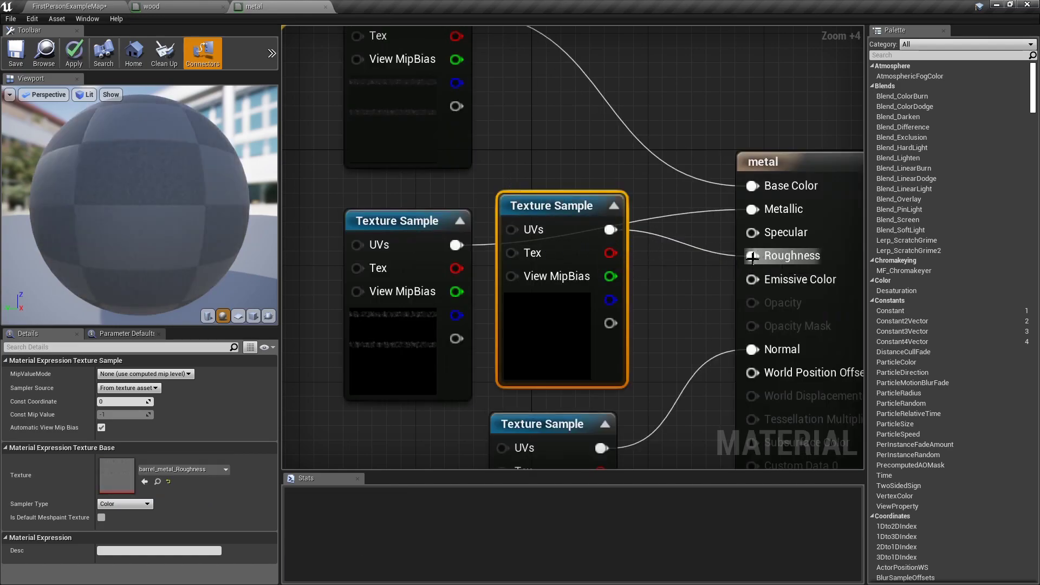
pyautogui.scroll(-5, 619, 270)
pyautogui.moveTo(618, 270); pyautogui.dragTo(605, 270, button='right')
pyautogui.moveTo(521, 298); pyautogui.dragTo(676, 162)
pyautogui.moveTo(422, 188); pyautogui.dragTo(350, 141, button='right')
# Step: Save the metal material and check the metal bands on the barrels in the level
pyautogui.click(16, 54)
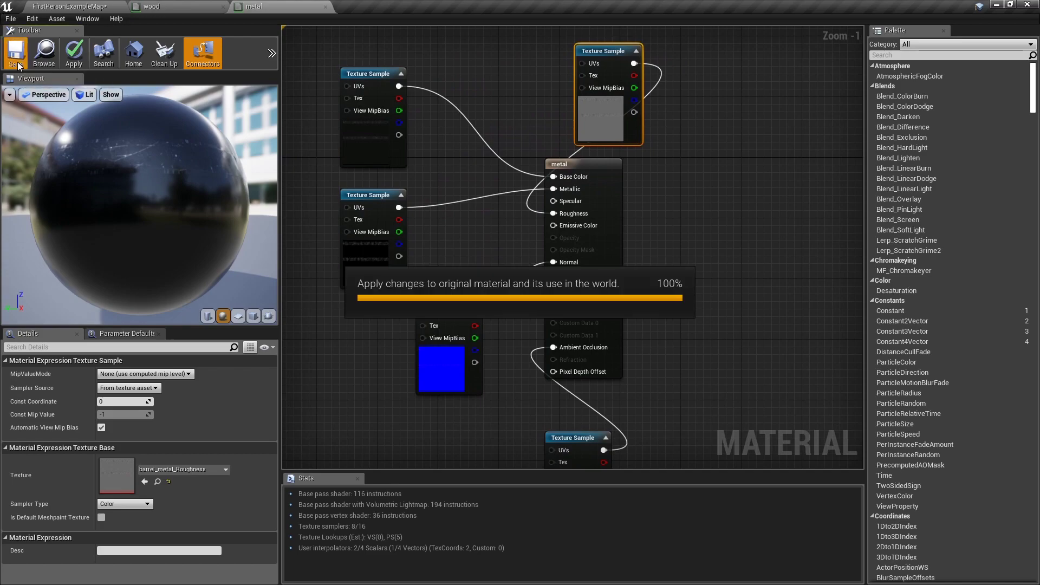
pyautogui.click(80, 6)
pyautogui.moveTo(380, 228)
pyautogui.mouseDown(button='right')
pyautogui.moveTo(379, 168)
pyautogui.moveTo(363, 227)
pyautogui.mouseUp(button='right')
pyautogui.moveTo(380, 80)
pyautogui.mouseDown(button='right')
pyautogui.moveTo(352, 76)
pyautogui.moveTo(363, 68)
pyautogui.moveTo(380, 80)
pyautogui.mouseUp(button='right')
pyautogui.click(254, 6)
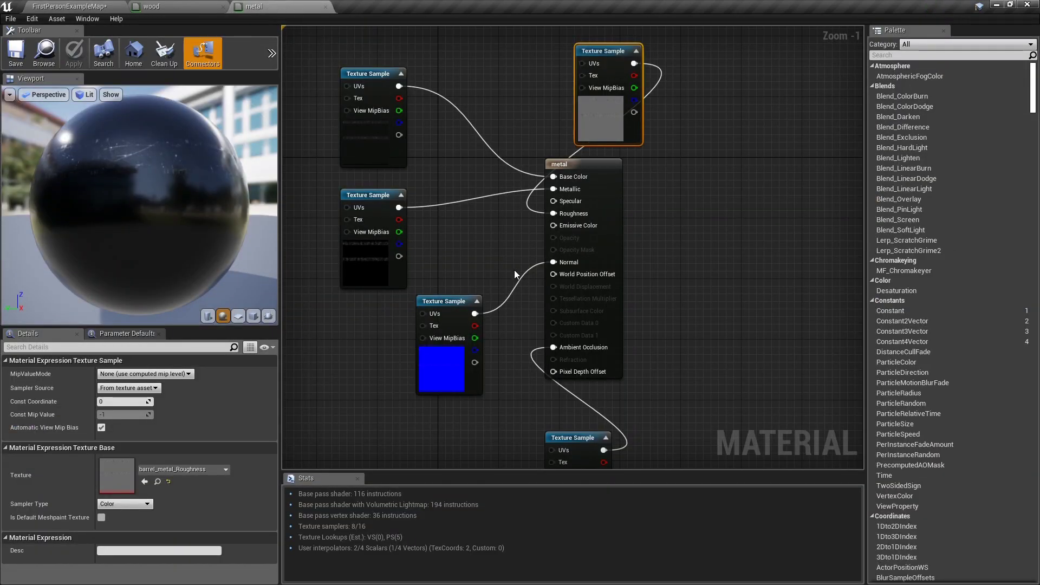
# Step: Deselect the roughness texture sample and save the metal material again
pyautogui.scroll(5, 548, 154)
pyautogui.moveTo(478, 319); pyautogui.dragTo(490, 276, button='right')
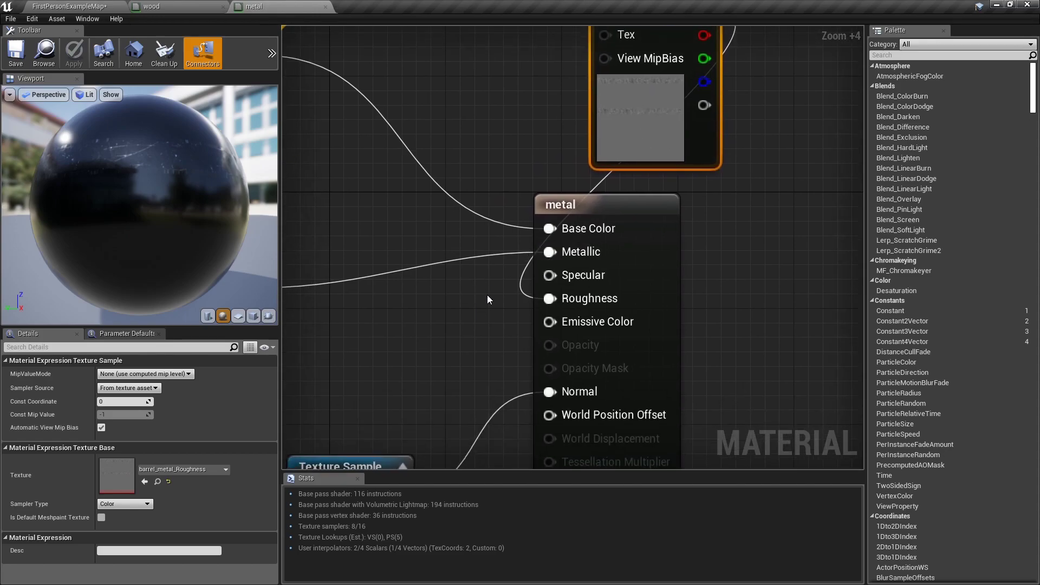
pyautogui.click(425, 296)
pyautogui.press('Delete')
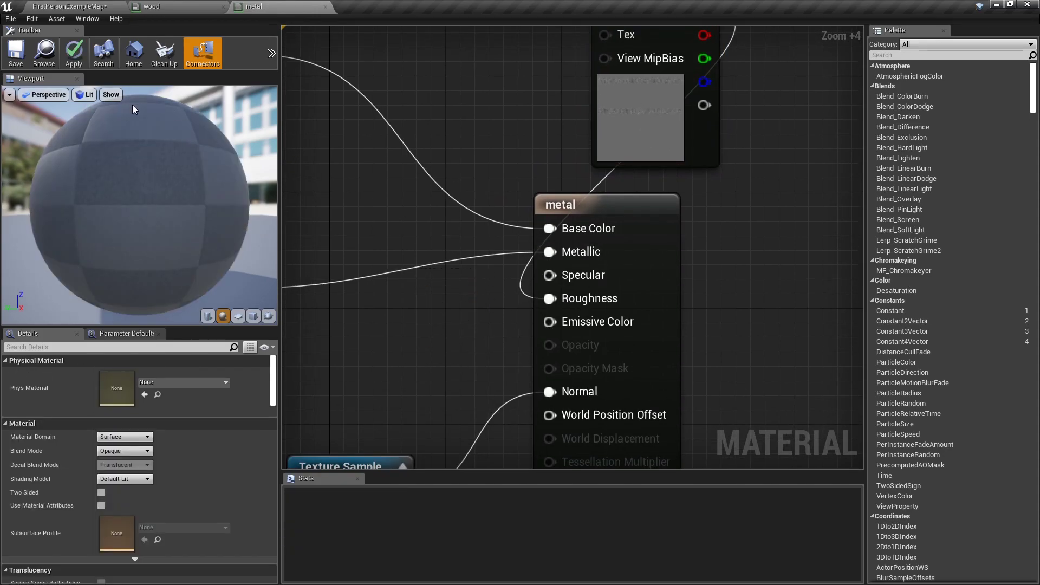
pyautogui.click(16, 55)
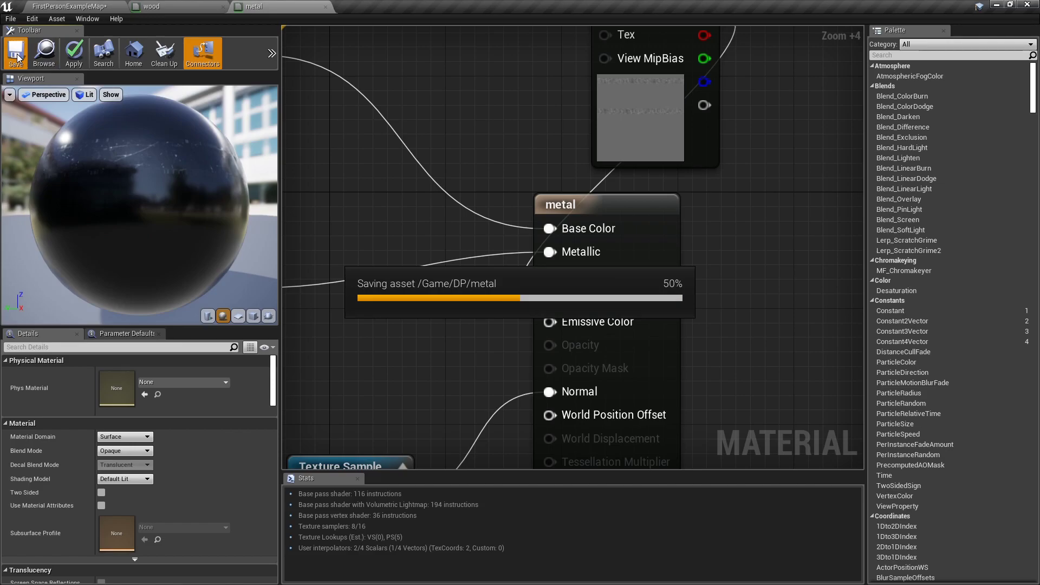
# Step: In the wood material, insert a SpeedTreeColorVariation node between the albedo texture sample and the Base Color input
pyautogui.click(206, 7)
pyautogui.moveTo(498, 173); pyautogui.dragTo(503, 304, button='right')
pyautogui.keyDown('ctrl'); pyautogui.scroll(5, 472, 182); pyautogui.keyUp('ctrl')
pyautogui.moveTo(471, 182); pyautogui.dragTo(475, 258, button='right')
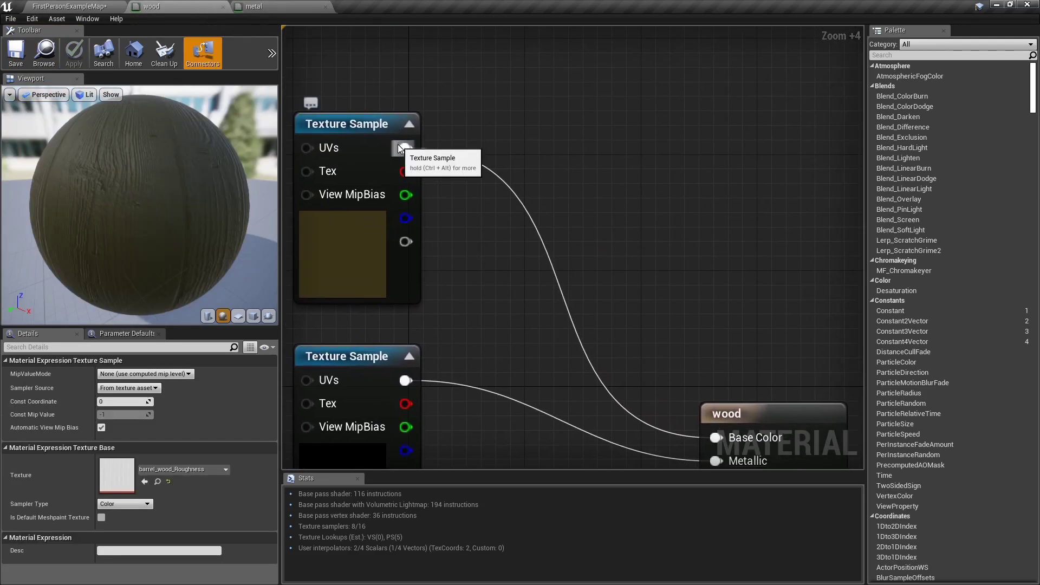
pyautogui.keyDown('alt'); pyautogui.click(403, 148); pyautogui.keyUp('alt')
pyautogui.moveTo(403, 148); pyautogui.dragTo(518, 145)
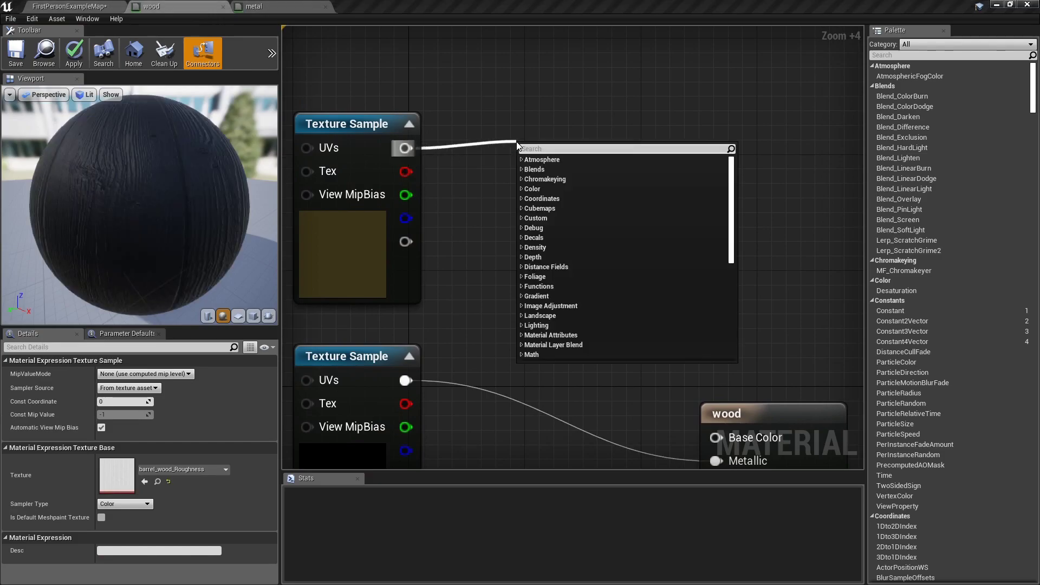
pyautogui.write('co')
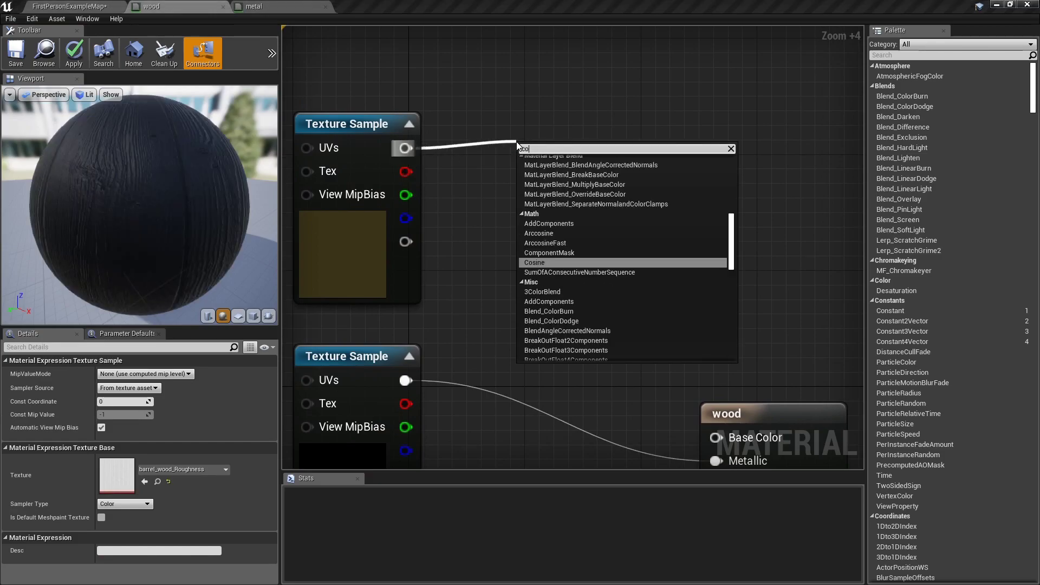
pyautogui.write('lorv')
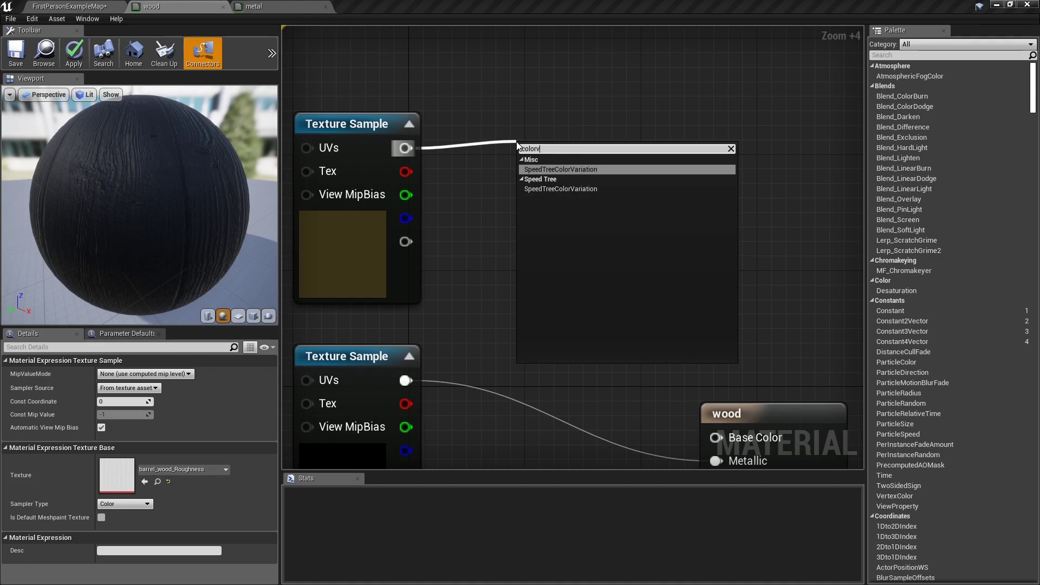
pyautogui.press('Return')
pyautogui.moveTo(672, 177); pyautogui.dragTo(716, 437)
# Step: Add a constant with value 0.075 and connect it to the SpeedTreeColorVariation node's Amount input
pyautogui.press('1')
pyautogui.click(529, 276)
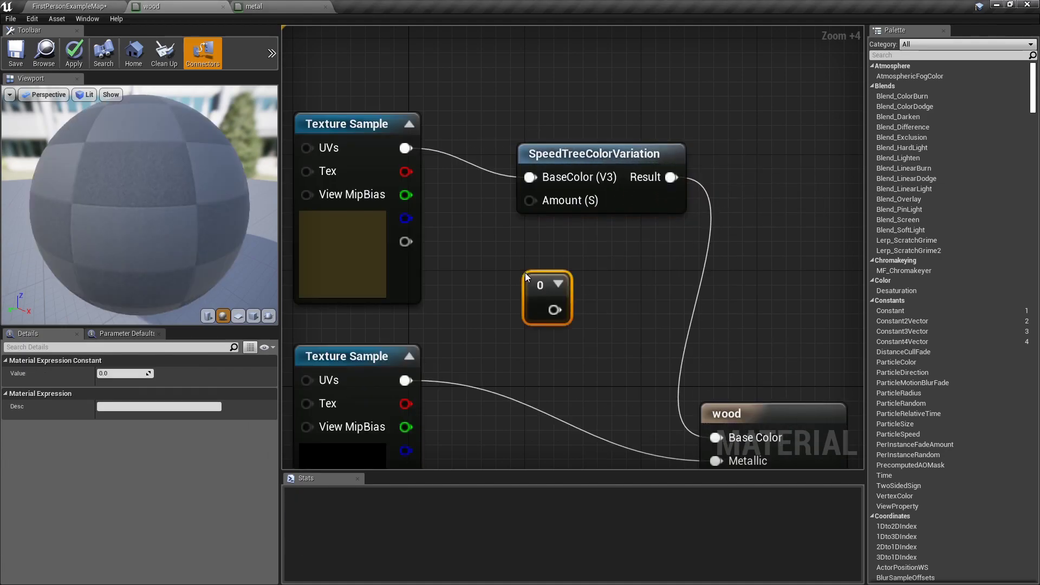
pyautogui.moveTo(556, 302); pyautogui.dragTo(539, 199)
pyautogui.click(122, 374)
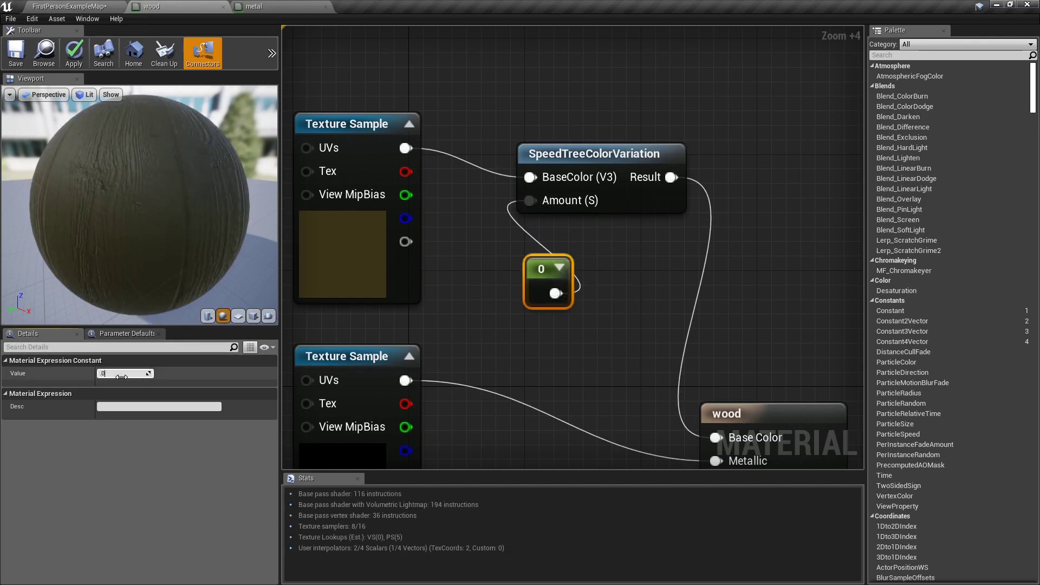
pyautogui.write('0.075')
pyautogui.press('Return')
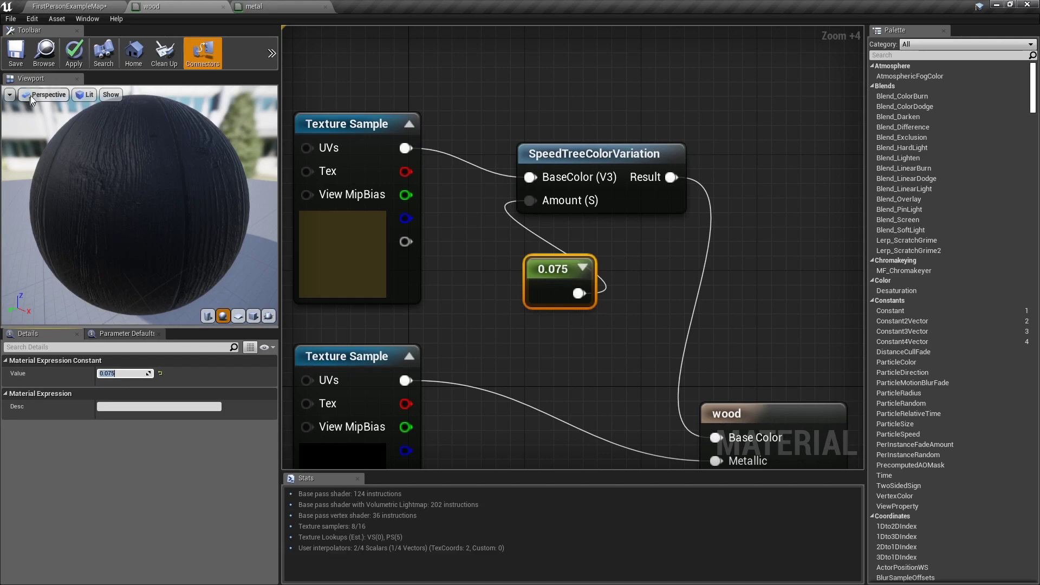
# Step: Save the wood material and inspect the colour variation across the barrels in the level
pyautogui.click(23, 56)
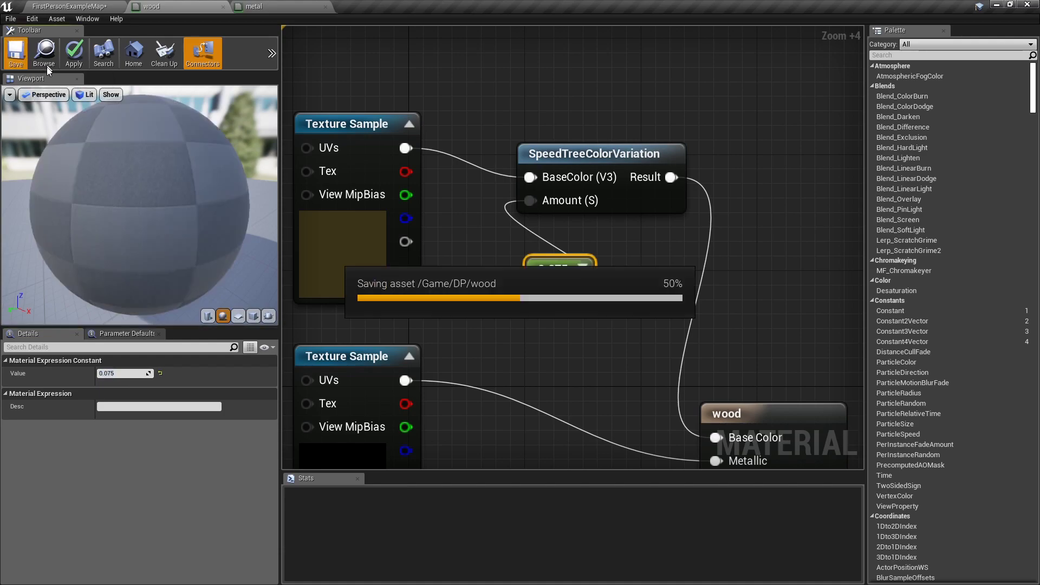
pyautogui.click(69, 6)
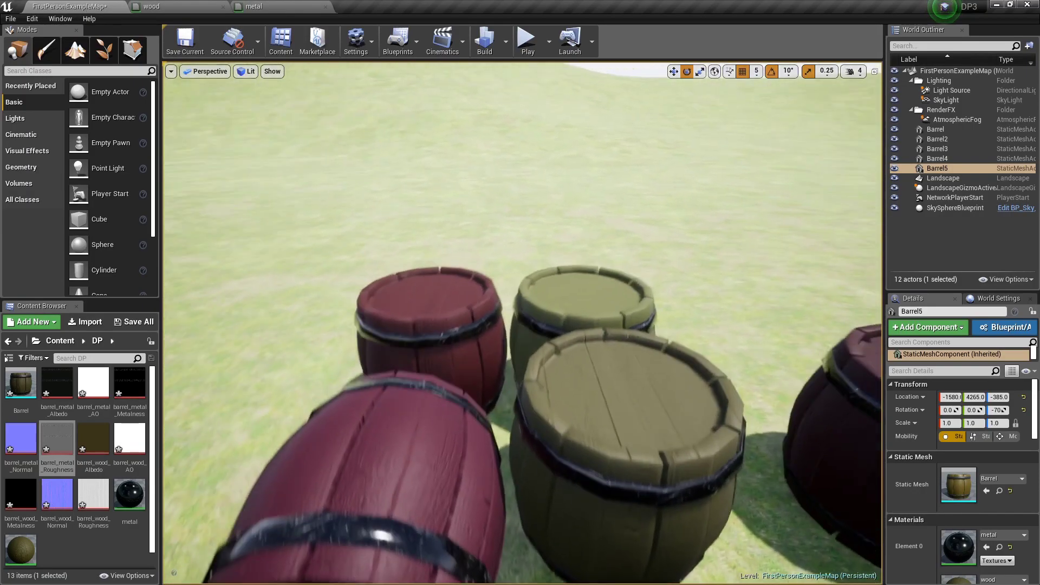
pyautogui.moveTo(531, 300); pyautogui.dragTo(558, 325, button='right')
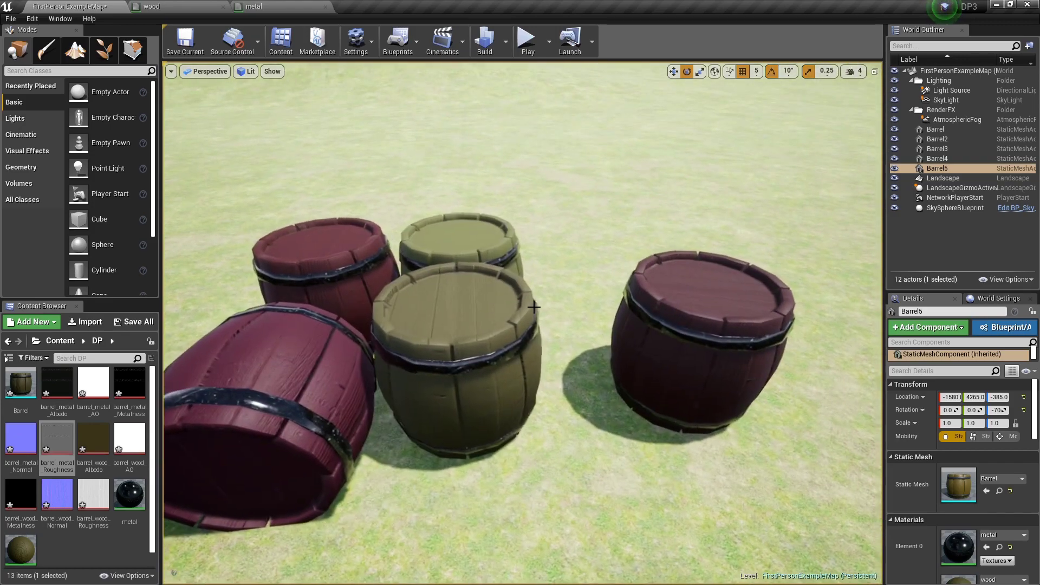
# Step: Set the wood material's variation constant to 0.02, save the material, and return to the level
pyautogui.click(286, 5)
pyautogui.click(151, 6)
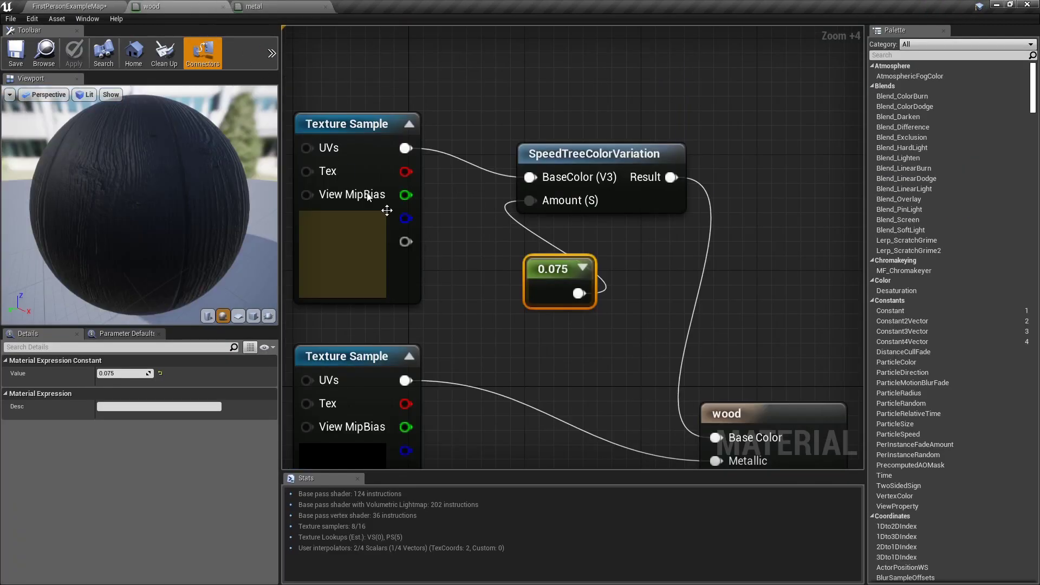
pyautogui.scroll(3, 558, 310)
pyautogui.click(129, 374)
pyautogui.write('0.02')
pyautogui.press('Return')
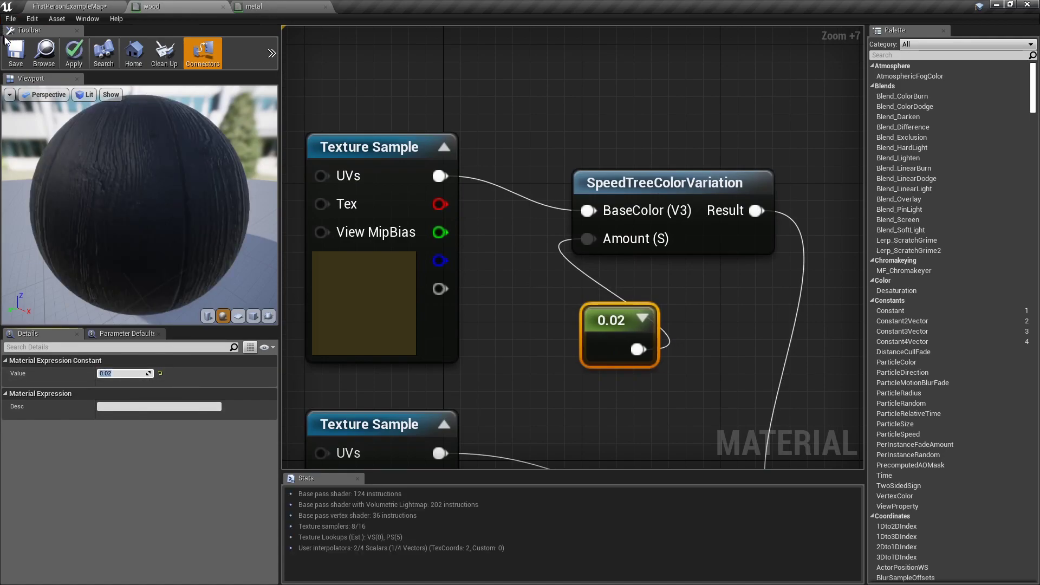
pyautogui.click(16, 53)
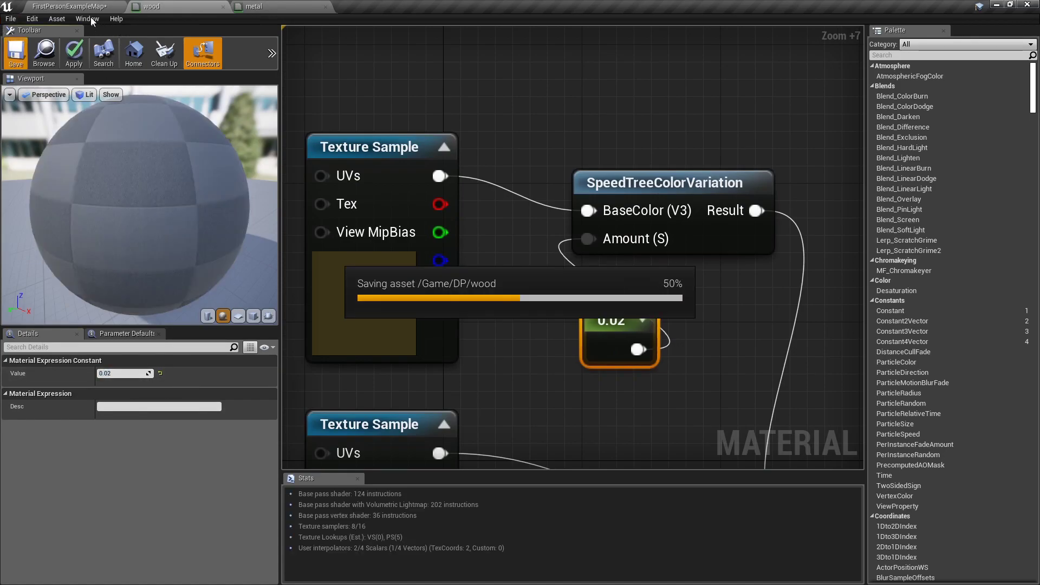
pyautogui.click(76, 7)
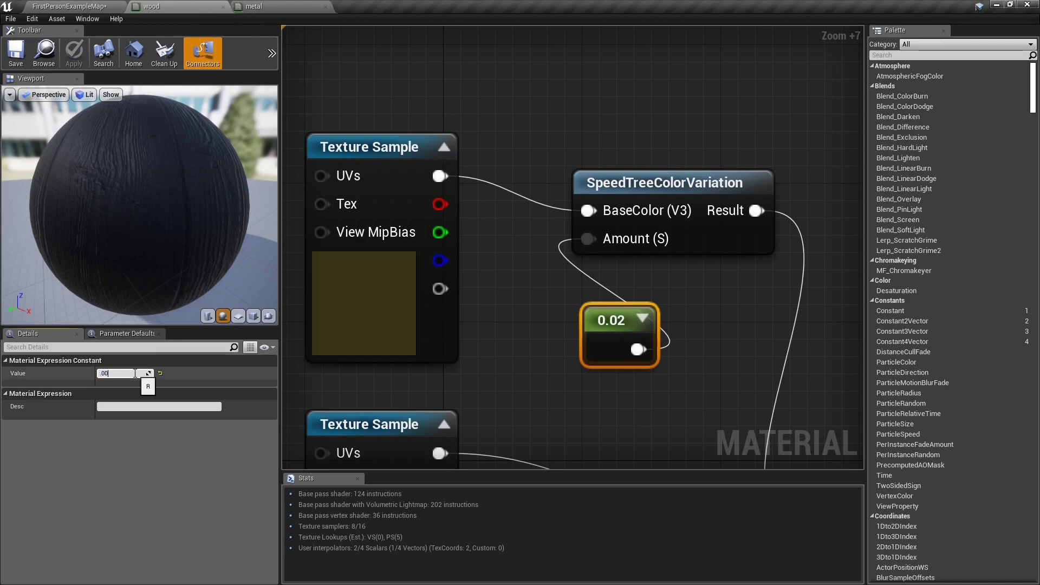
# Step: Set the wood material's variation constant to 0.005, save the material, and check the barrels in the level
pyautogui.write('5')
pyautogui.press('Return')
pyautogui.click(15, 53)
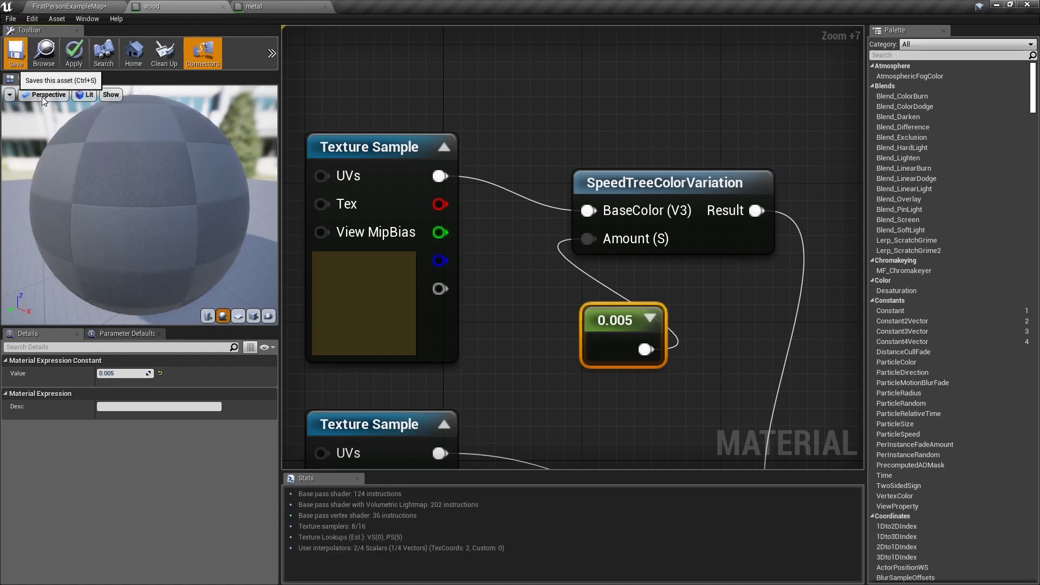
pyautogui.click(83, 6)
pyautogui.moveTo(364, 243)
pyautogui.mouseDown(button='right')
pyautogui.moveTo(520, 276)
pyautogui.moveTo(466, 244)
pyautogui.moveTo(433, 252)
pyautogui.moveTo(380, 230)
pyautogui.mouseUp(button='right')
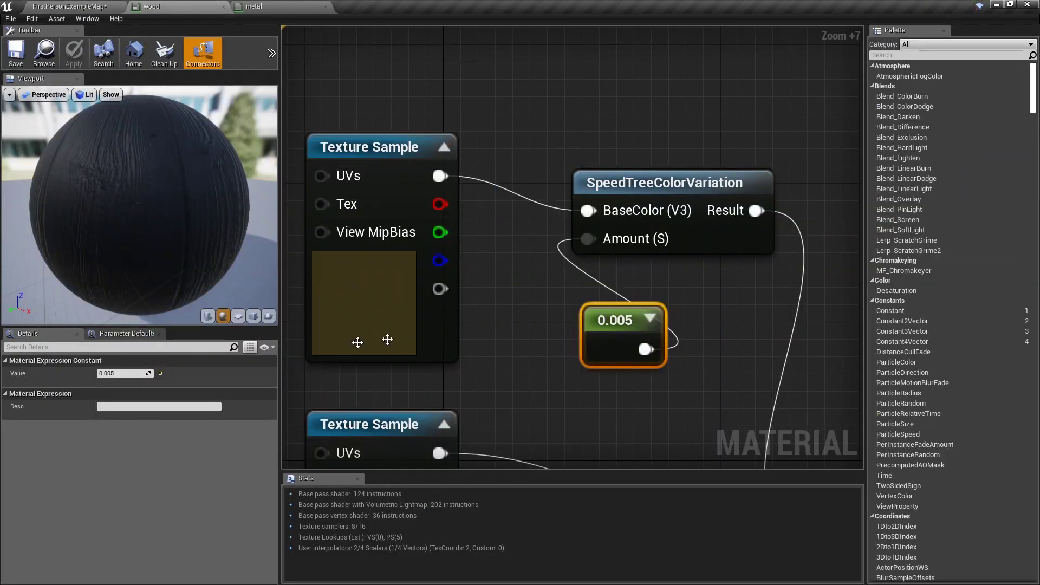
# Step: Set the wood material's variation constant to 0.01, save the material, and return to the level
pyautogui.click(131, 373)
pyautogui.write('0.01')
pyautogui.press('Return')
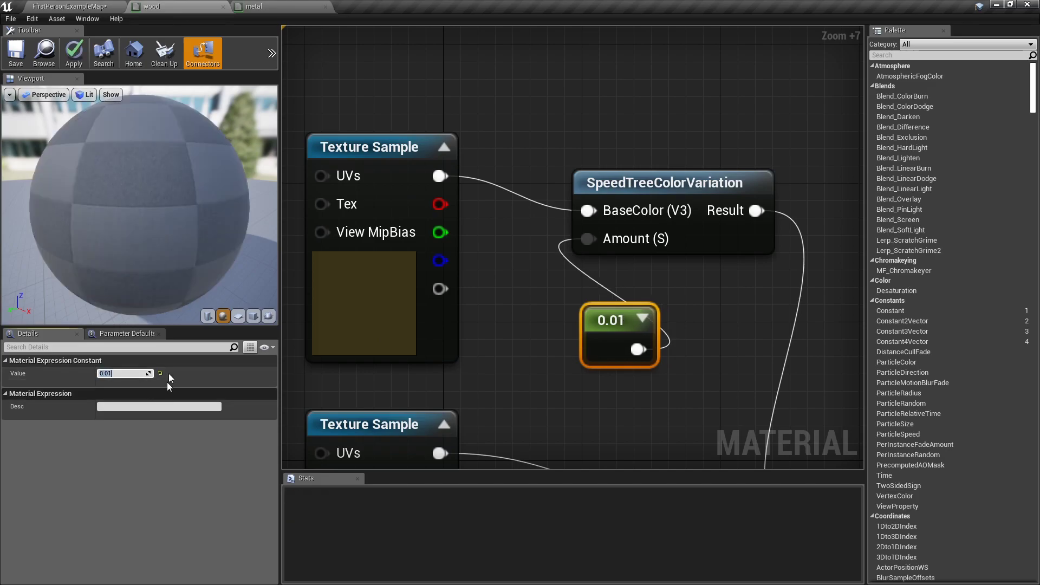
pyautogui.click(15, 53)
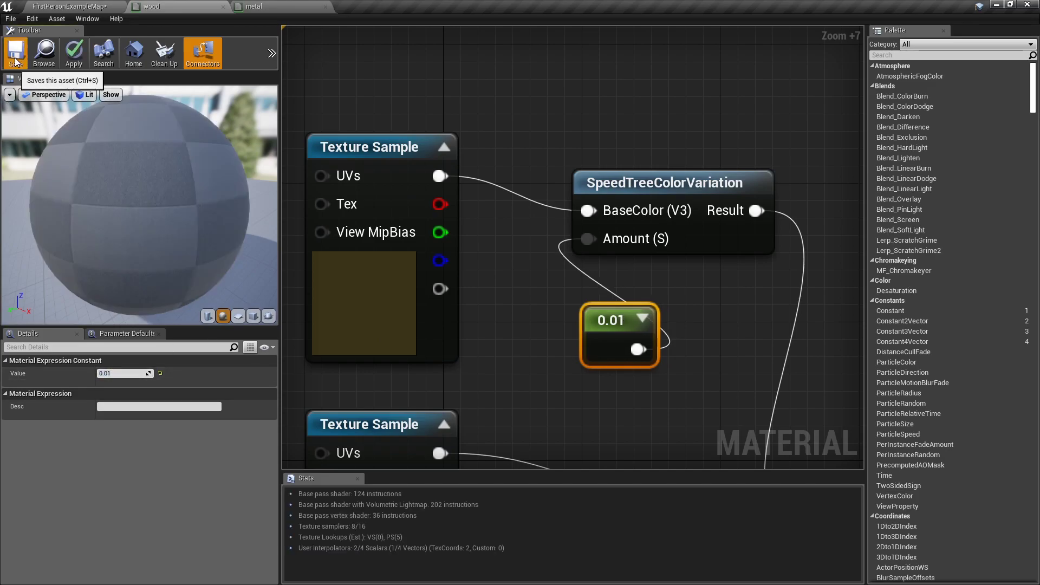
pyautogui.click(76, 5)
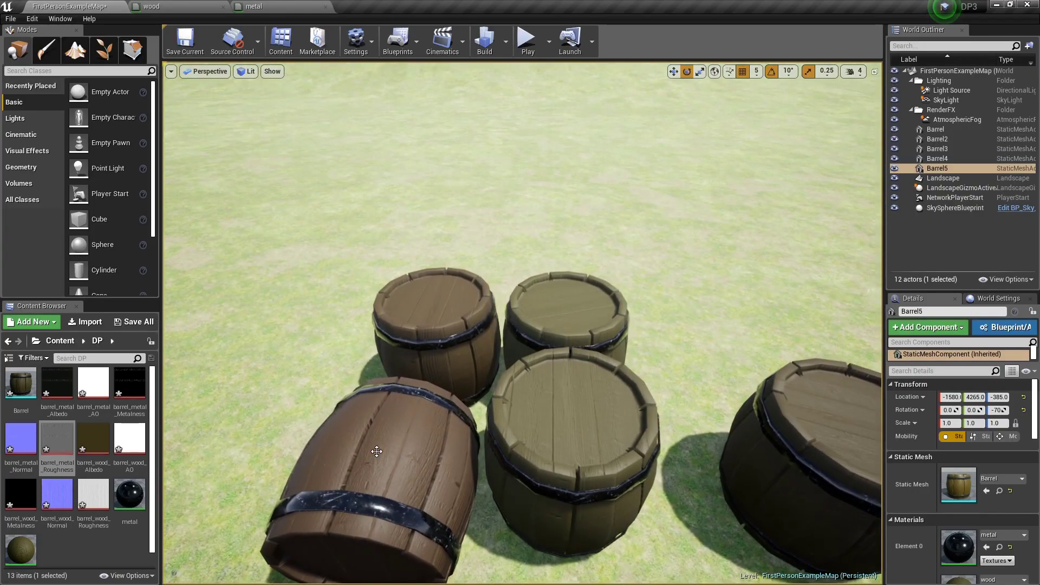
# Step: Select the barrel lying on its side and examine its wood and metal surfaces up close
pyautogui.click(376, 451)
pyautogui.press('w')
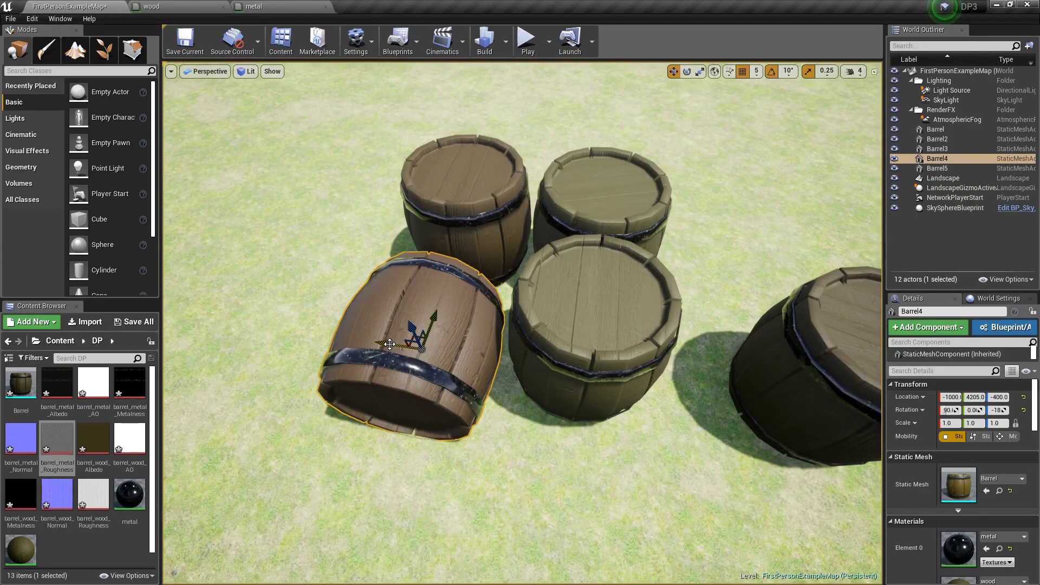
pyautogui.moveTo(376, 343); pyautogui.dragTo(398, 339)
pyautogui.press('f')
pyautogui.moveTo(398, 339); pyautogui.dragTo(348, 306, button='right')
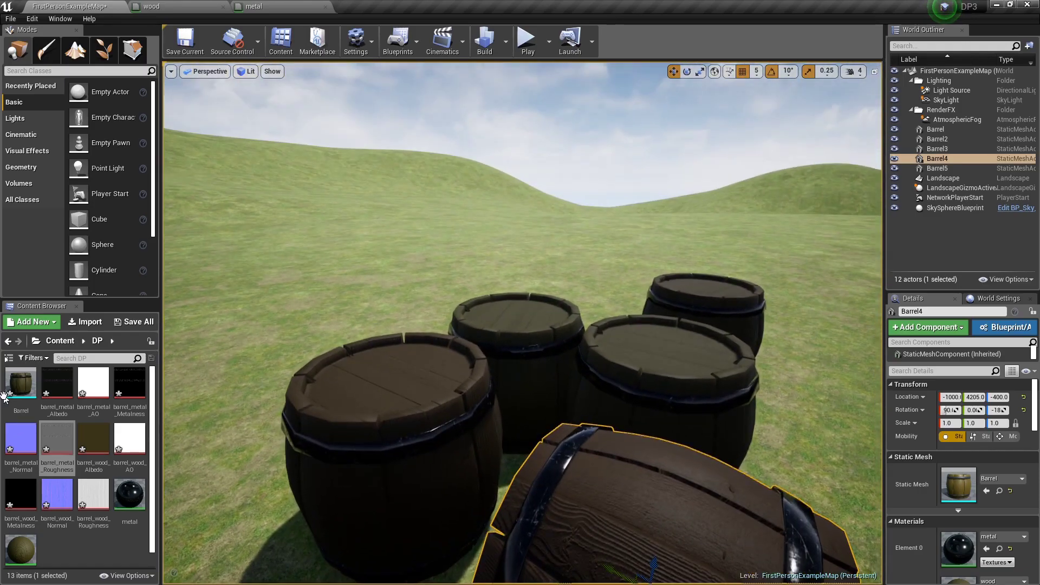
# Step: Shrink the asset thumbnails, review the metal material's node graph, and return to the level
pyautogui.keyDown('ctrl'); pyautogui.scroll(-1, 89, 476); pyautogui.keyUp('ctrl')
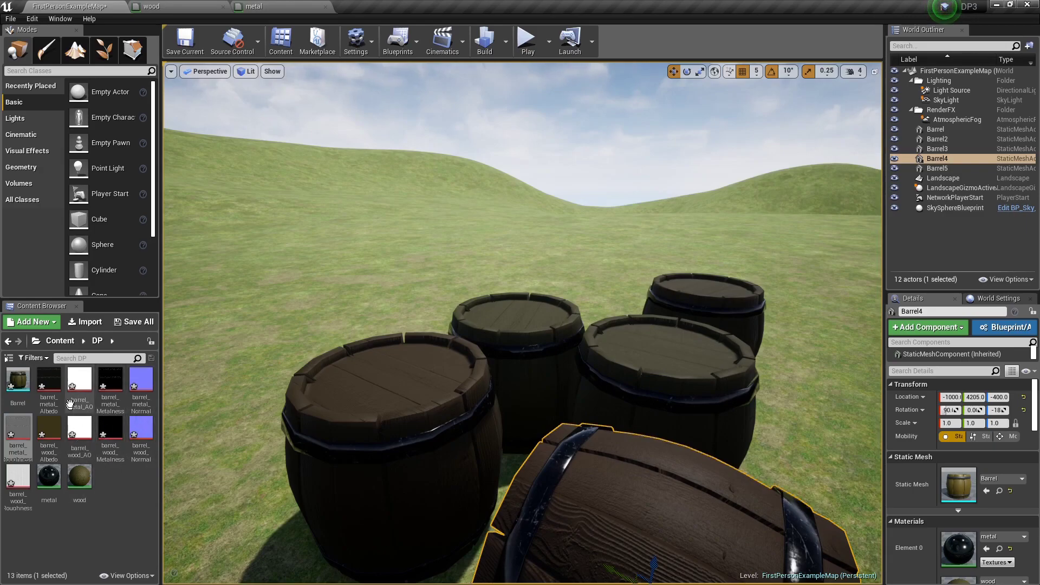
pyautogui.click(254, 6)
pyautogui.moveTo(408, 198); pyautogui.dragTo(485, 192, button='right')
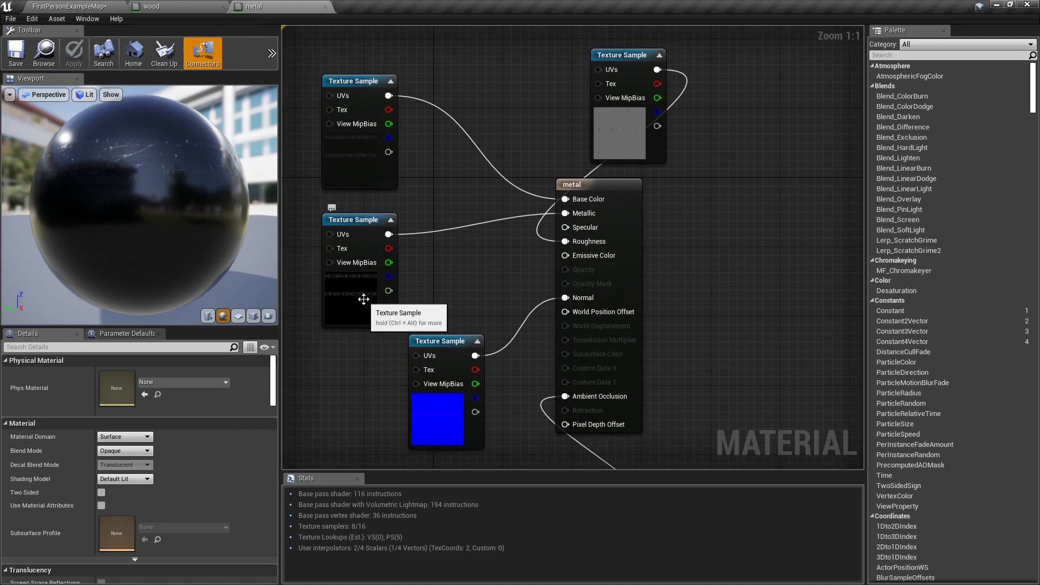
pyautogui.moveTo(438, 273); pyautogui.dragTo(493, 280, button='right')
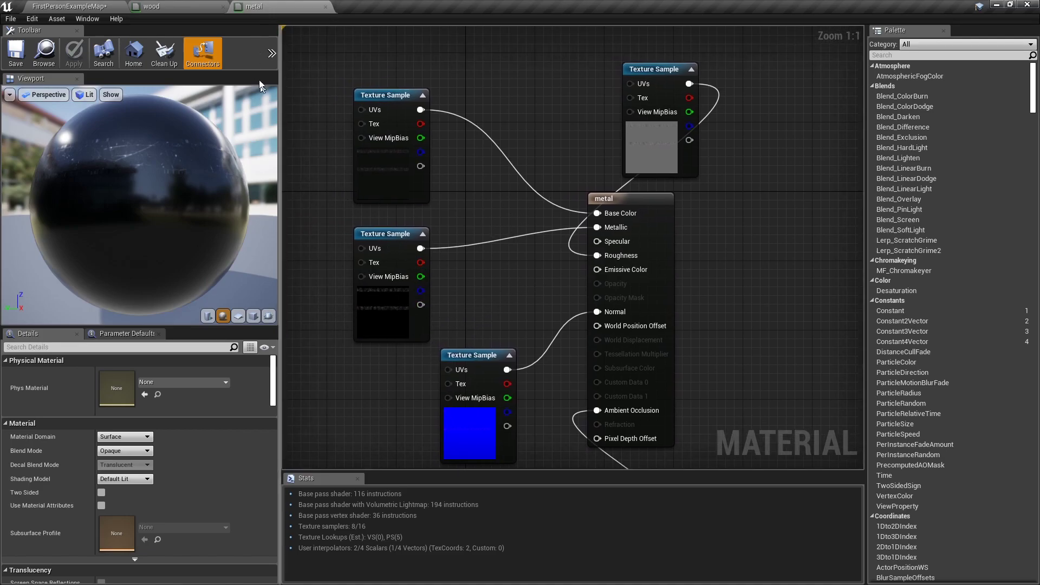
pyautogui.click(194, 5)
pyautogui.click(88, 6)
# Step: Examine the group of finished barrels in the level from close up and from a distance
pyautogui.moveTo(522, 323); pyautogui.dragTo(461, 298, button='right')
pyautogui.press('g')
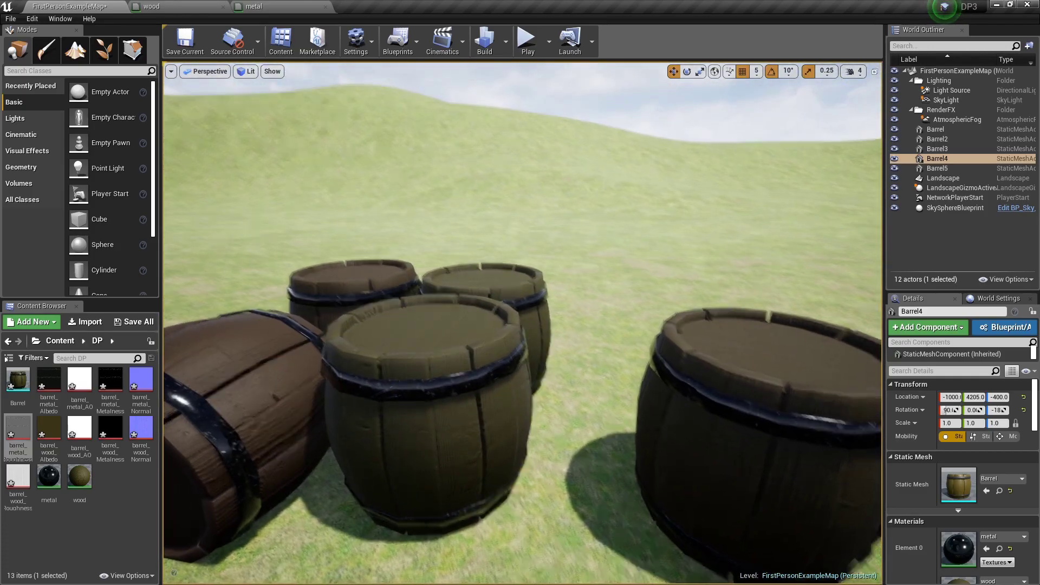
pyautogui.press('s')
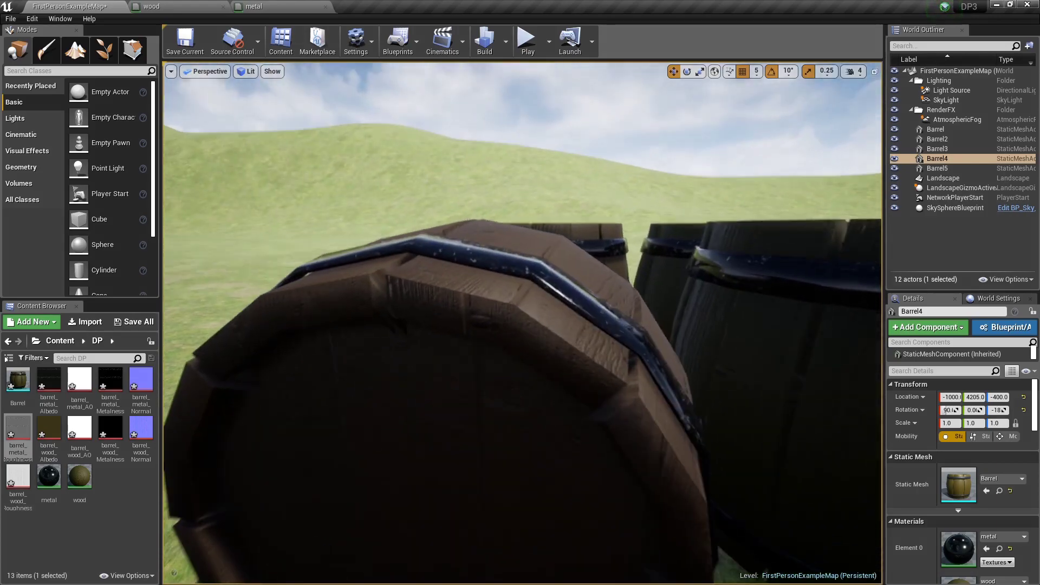
pyautogui.moveTo(522, 323); pyautogui.dragTo(598, 288, button='right')
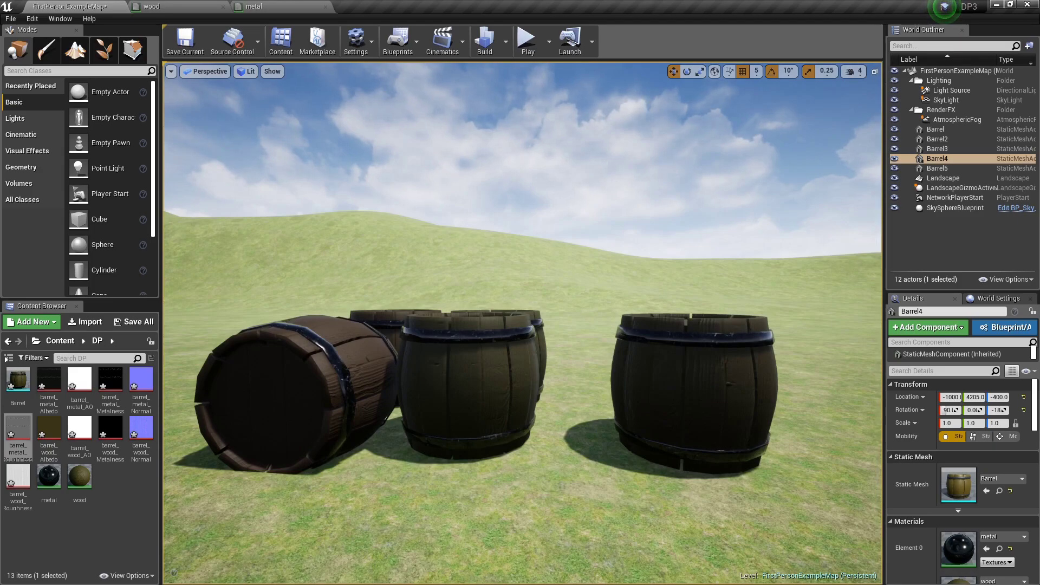
pyautogui.moveTo(598, 288); pyautogui.dragTo(602, 288, button='right')
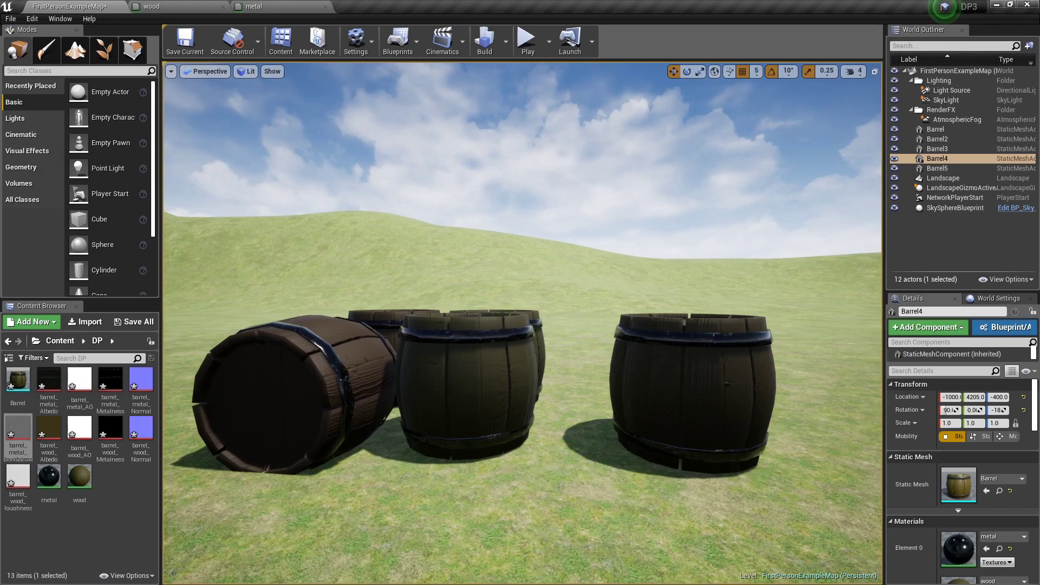
pyautogui.moveTo(601, 289)
pyautogui.mouseDown(button='right')
pyautogui.moveTo(600, 303)
pyautogui.moveTo(593, 298)
pyautogui.mouseUp(button='right')
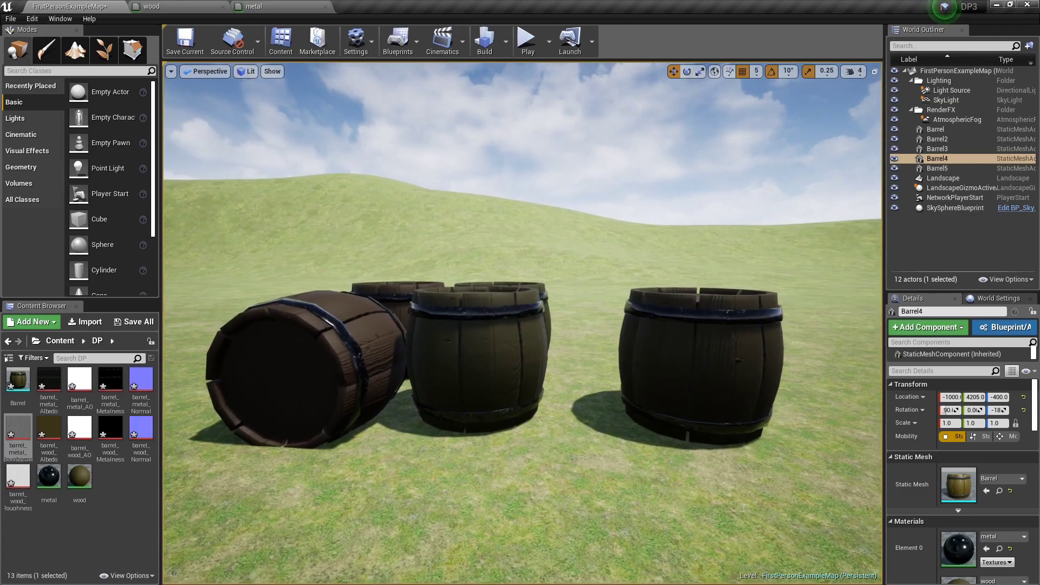